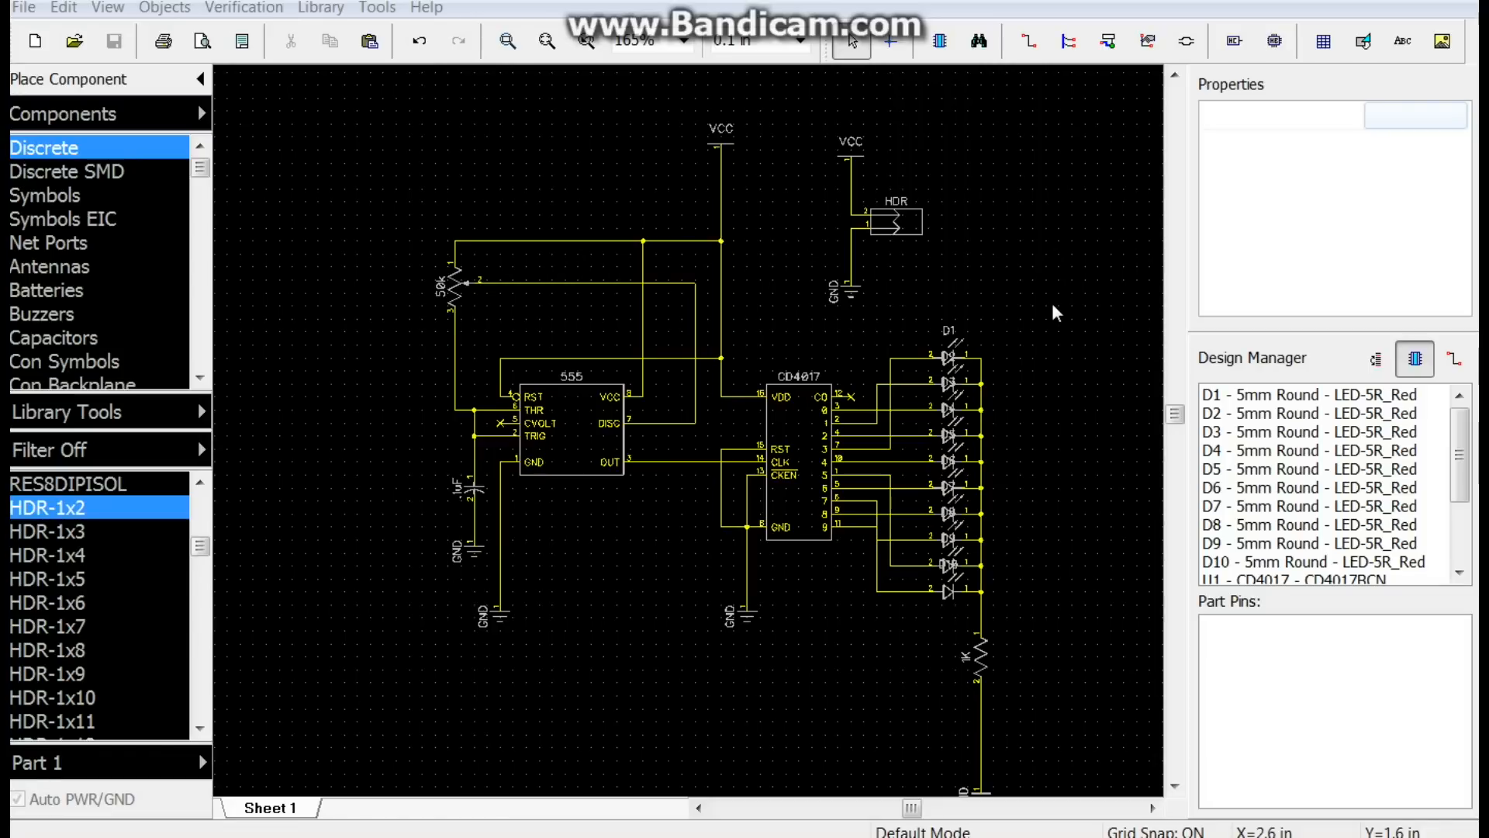
- Convert the LED chaser schematic to a PCB layout
left_click(23, 8)
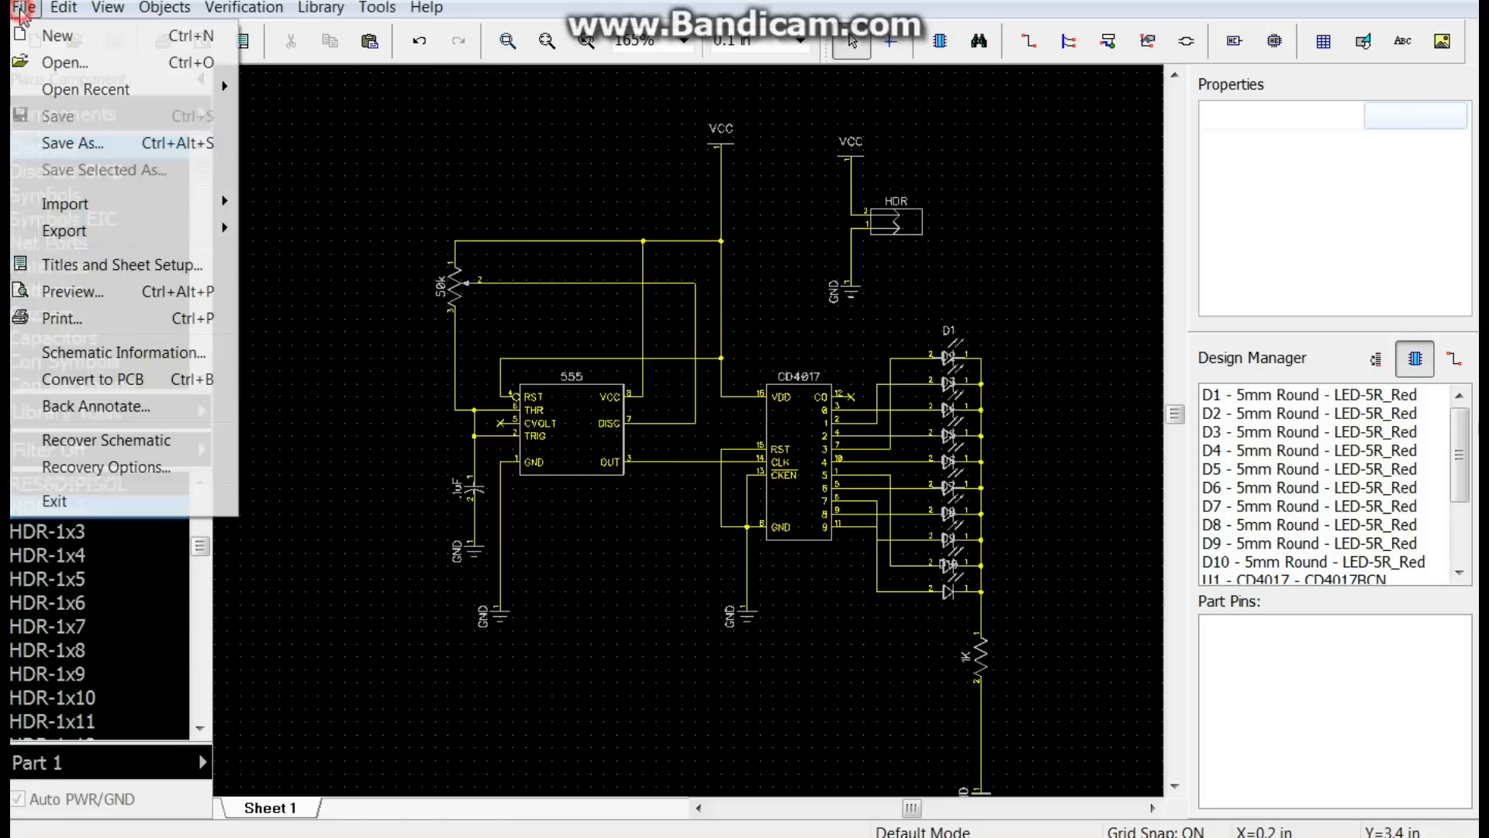
left_click(93, 378)
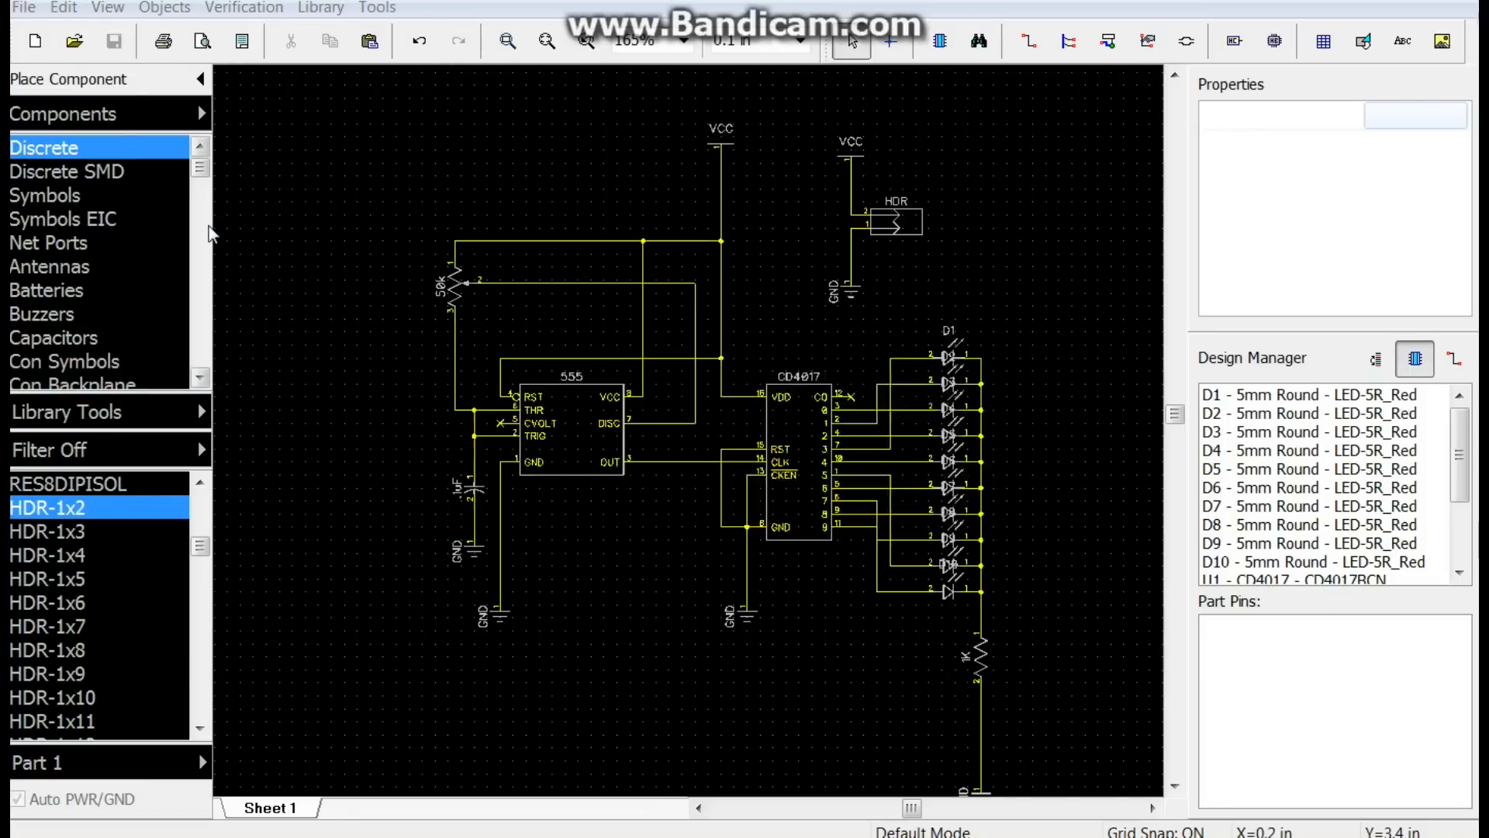
left_click(805, 502)
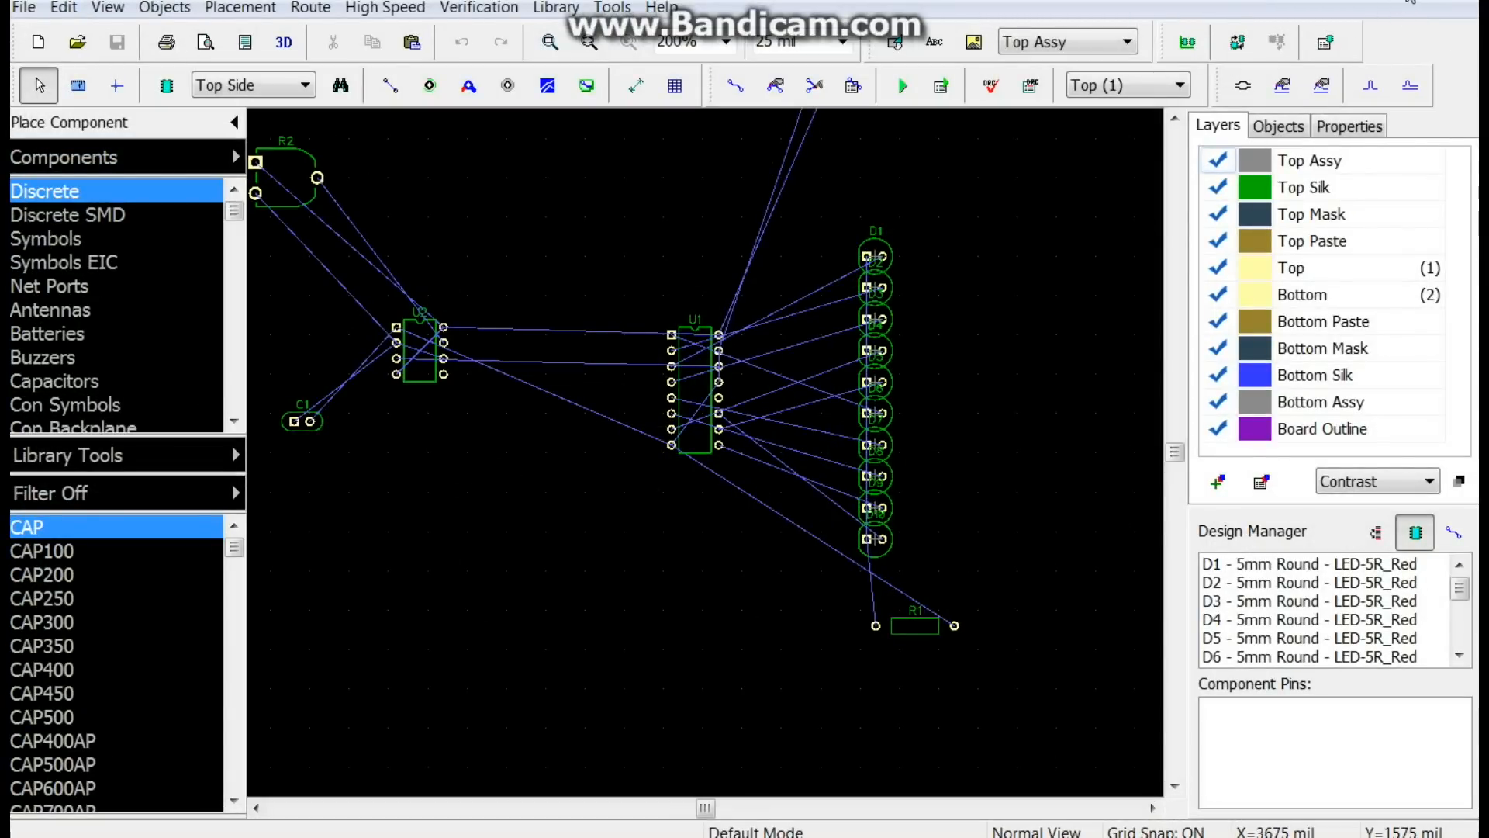
- Open the design rules, switch to the browser and examine PCBWay's capabilities for board thickness, minimum trace and minimum spacing
left_click(1032, 88)
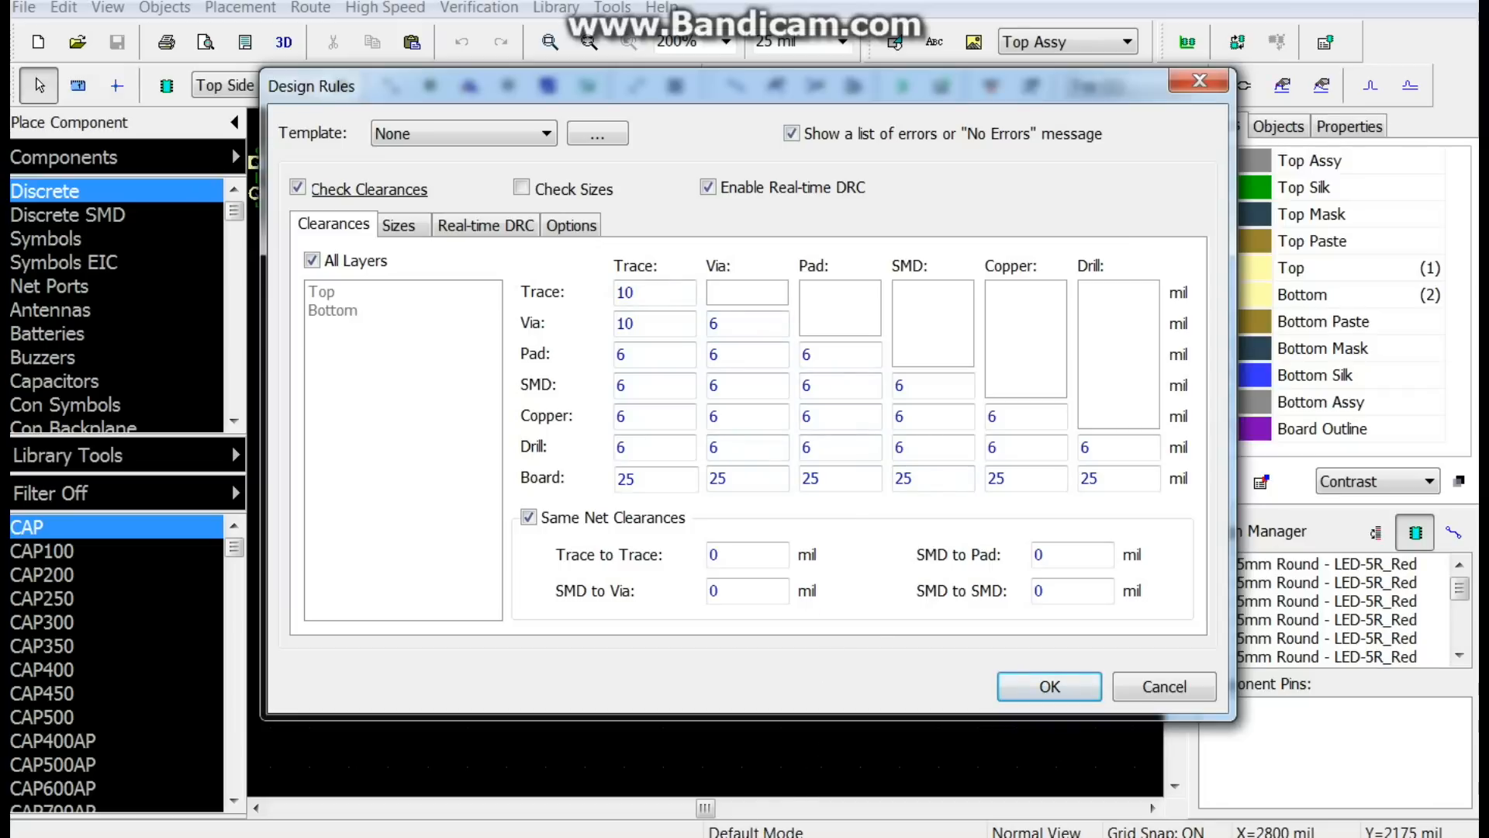
key("alt+Tab")
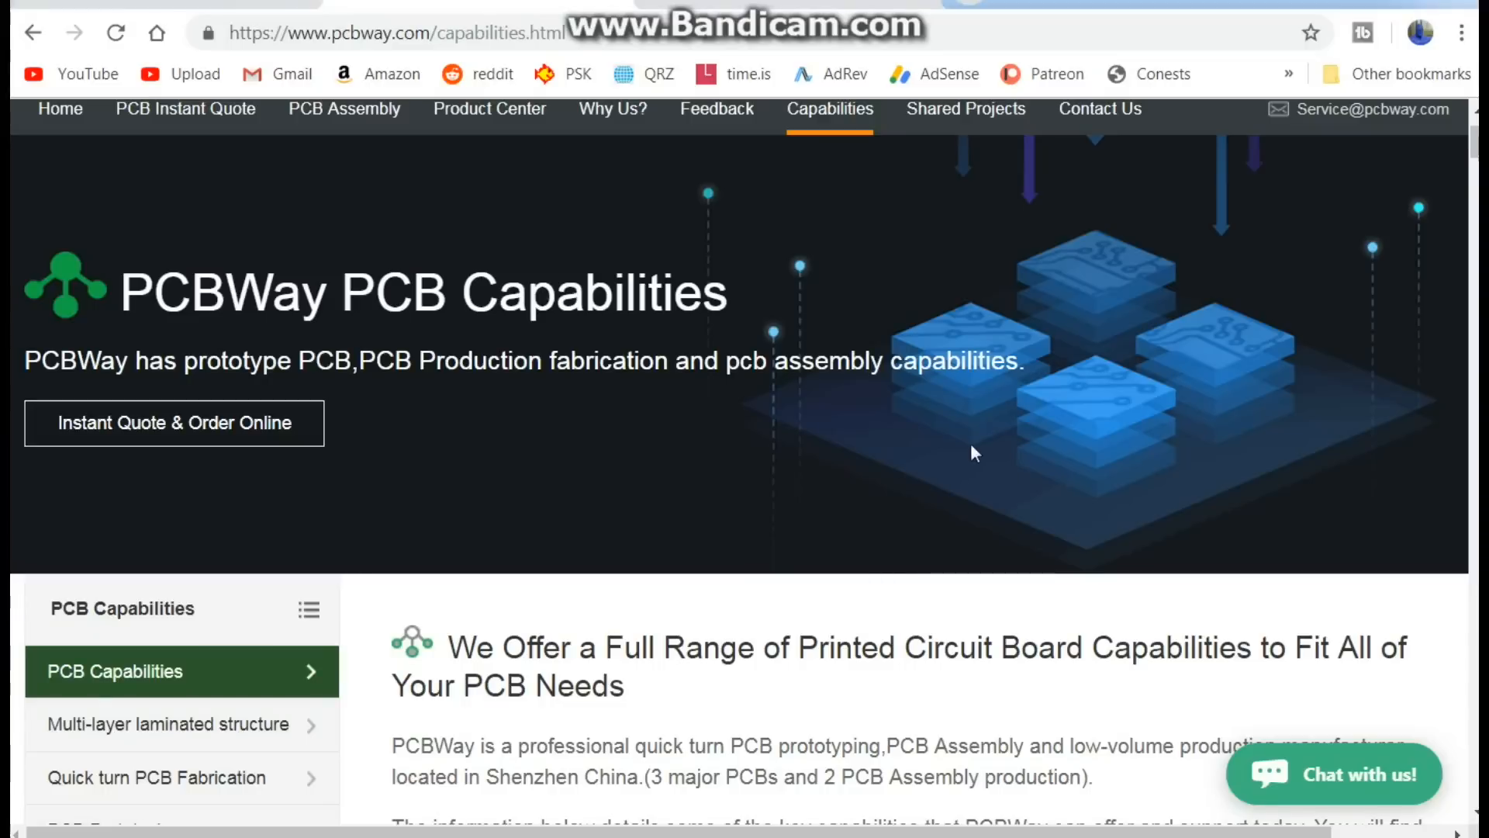
scroll(862, 553, "down", 5)
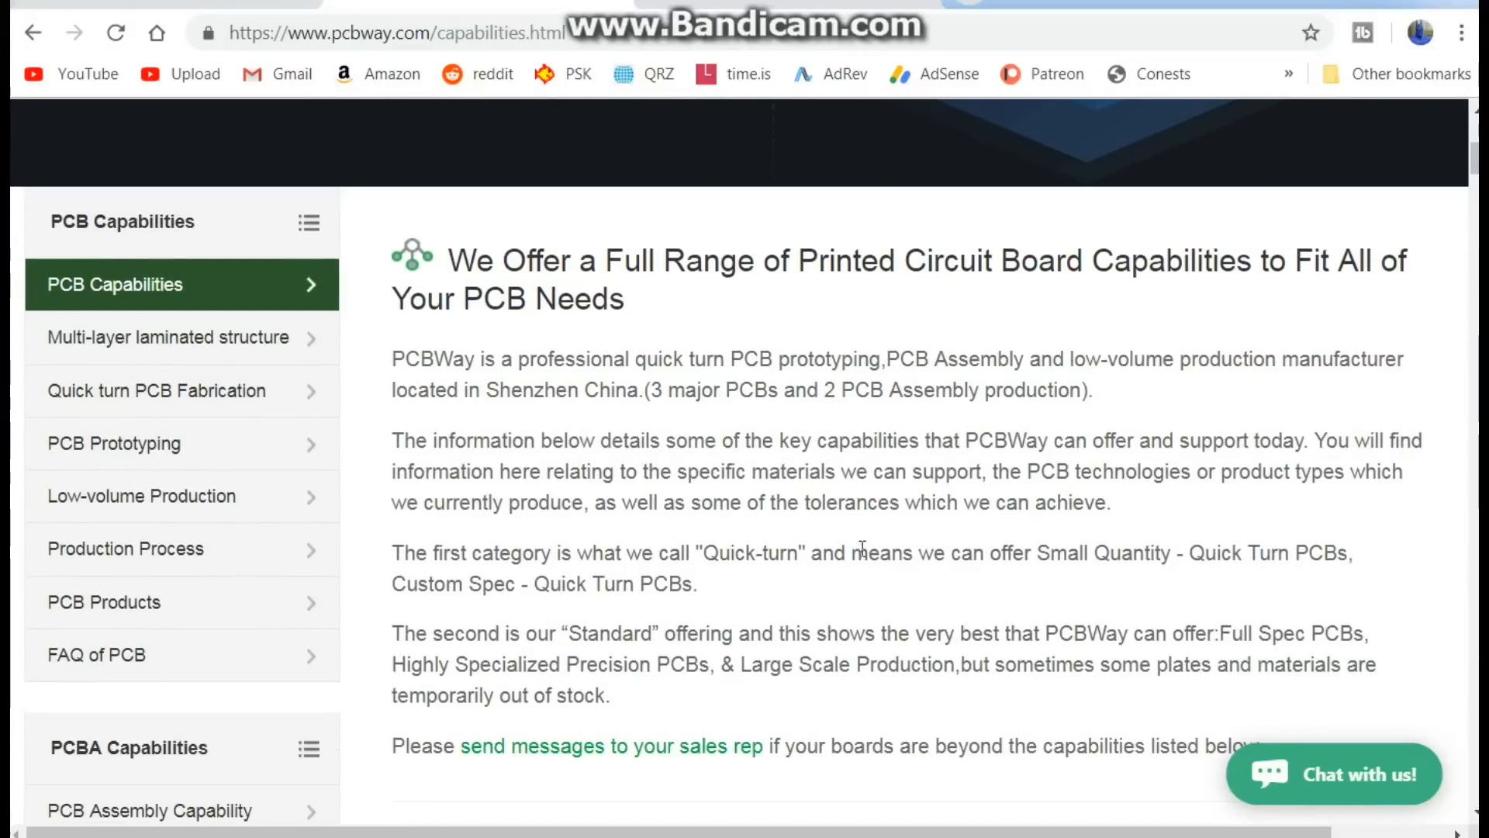
scroll(911, 418, "down", 6)
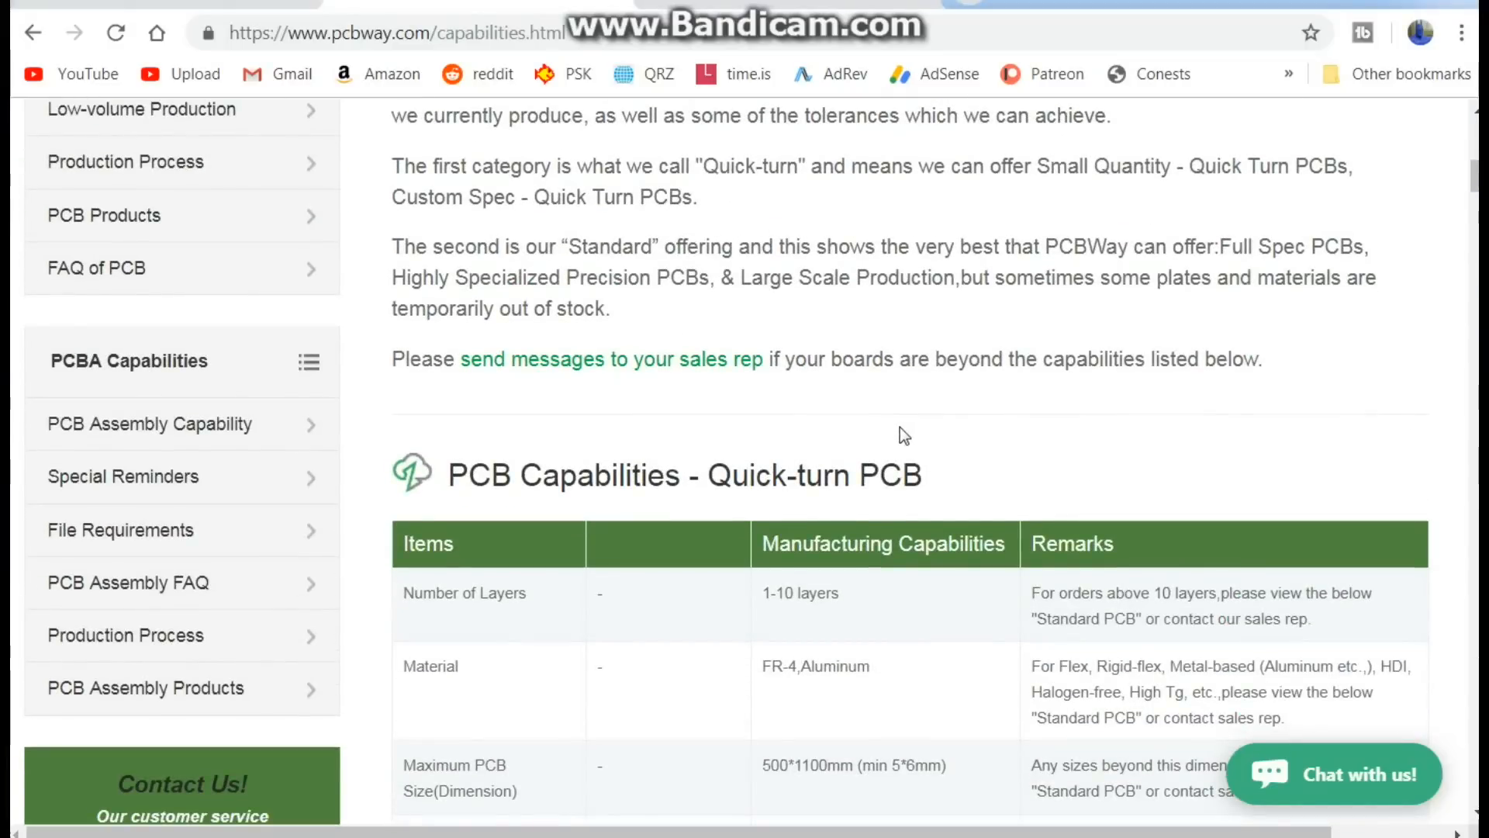
scroll(896, 436, "down", 9)
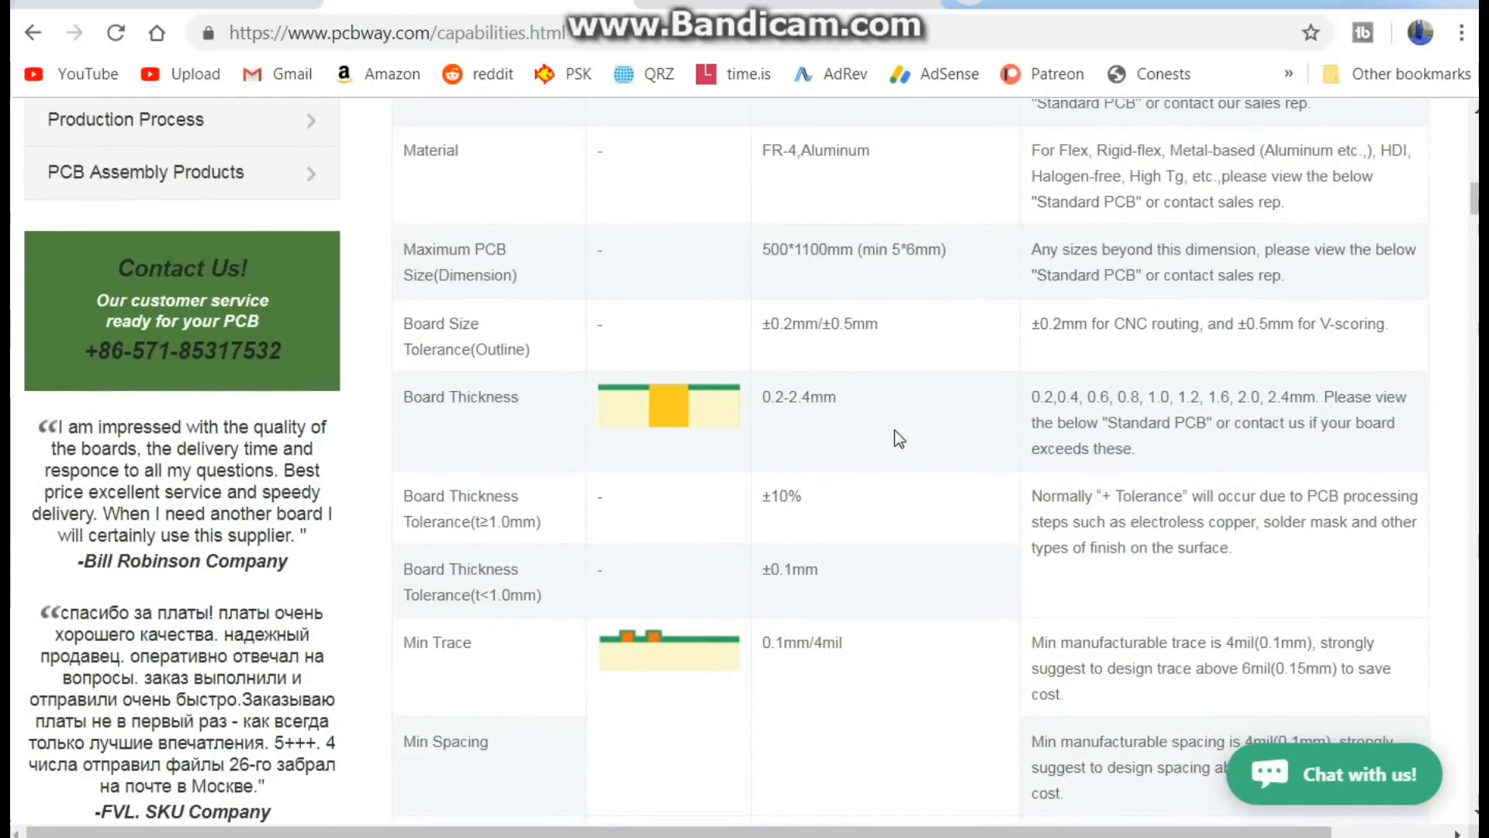
mouse_move(797, 384)
left_mouse_down()
mouse_move(894, 359)
mouse_move(912, 388)
left_mouse_up()
left_click(915, 395)
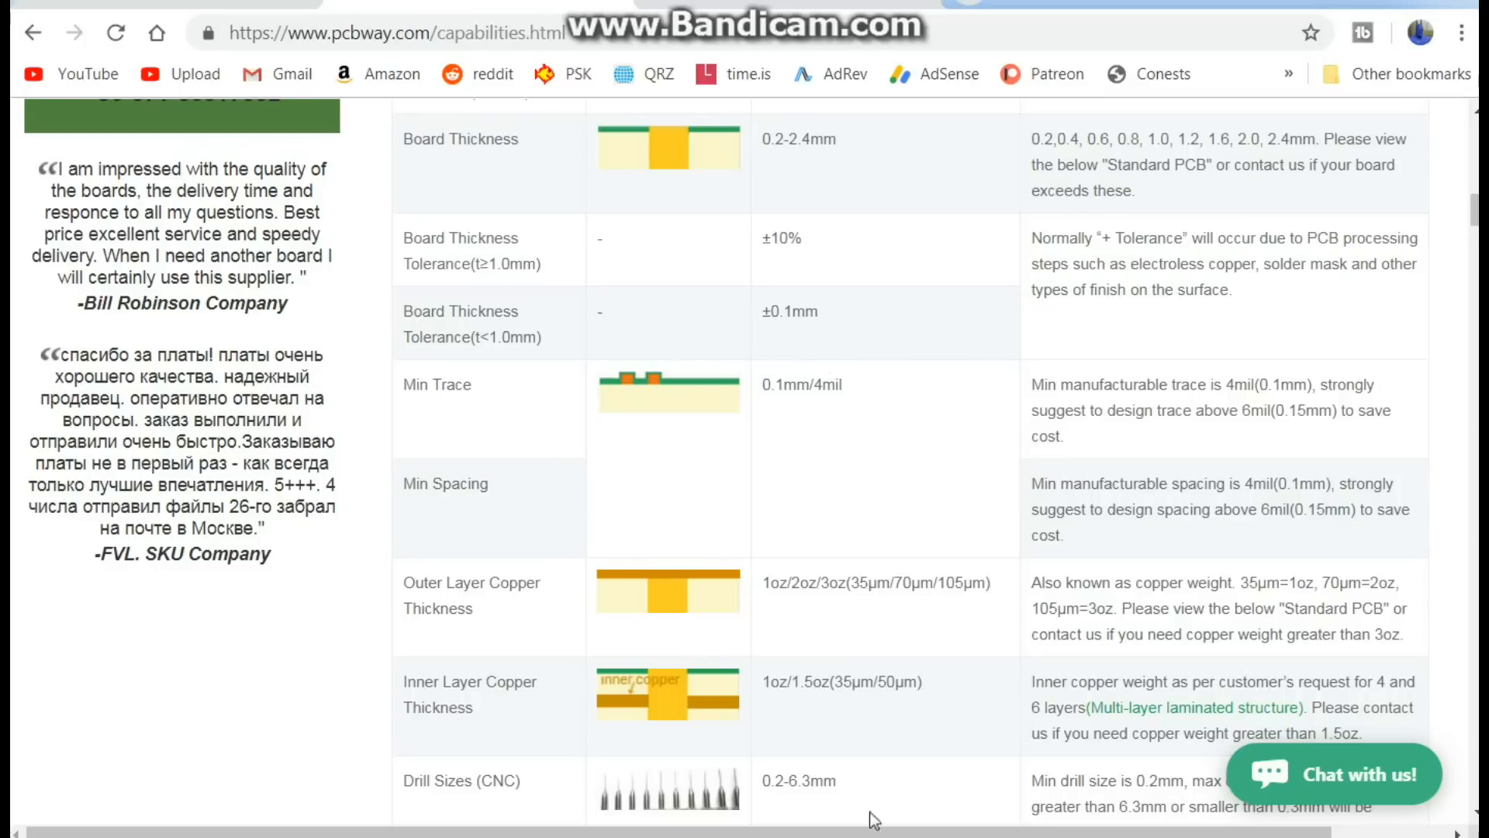
- Return to DipTrace, review the real-time DRC options and accept the design rules
left_click(867, 836)
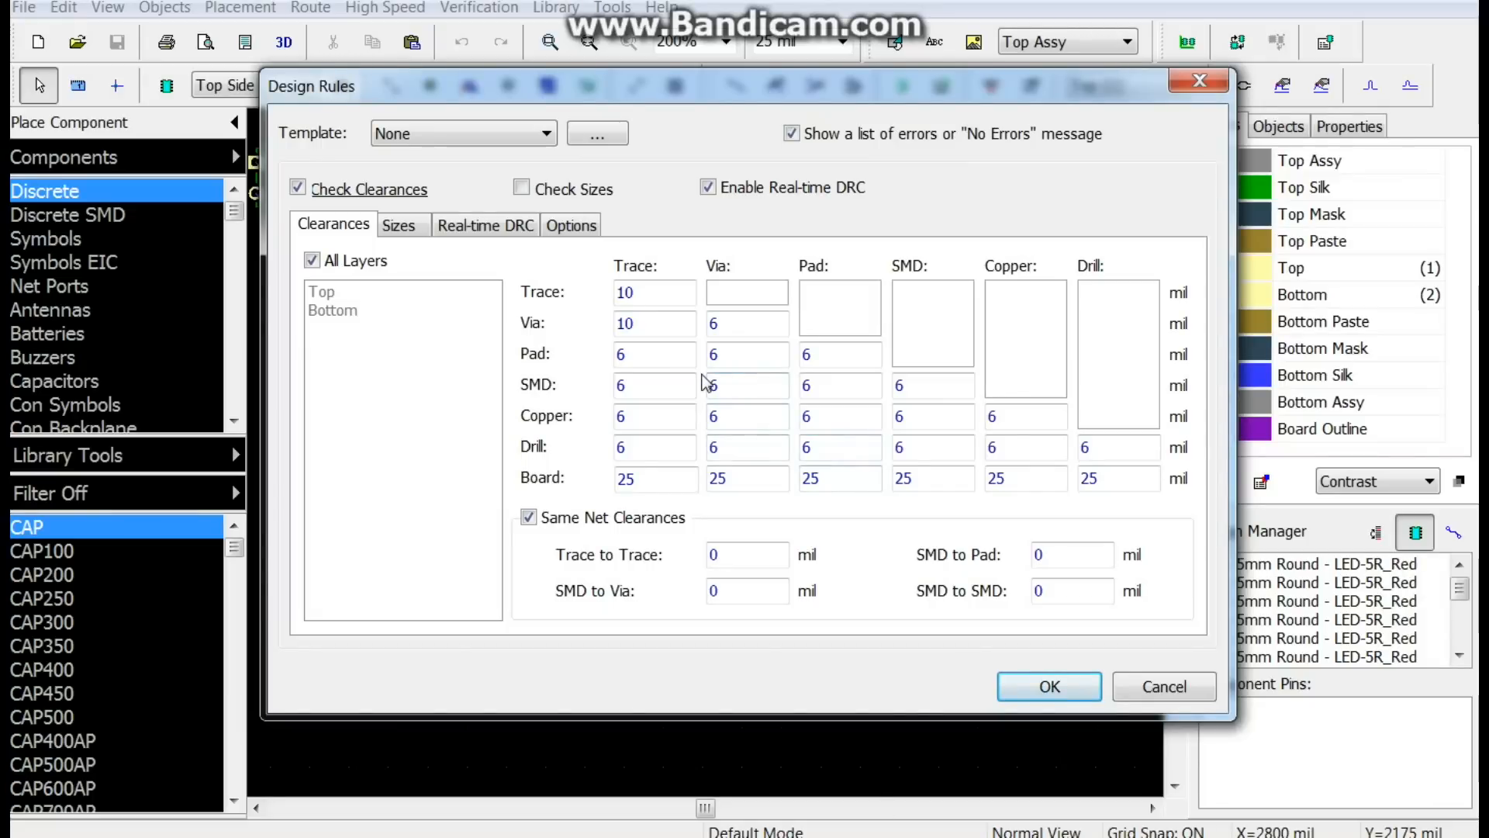
left_click(492, 226)
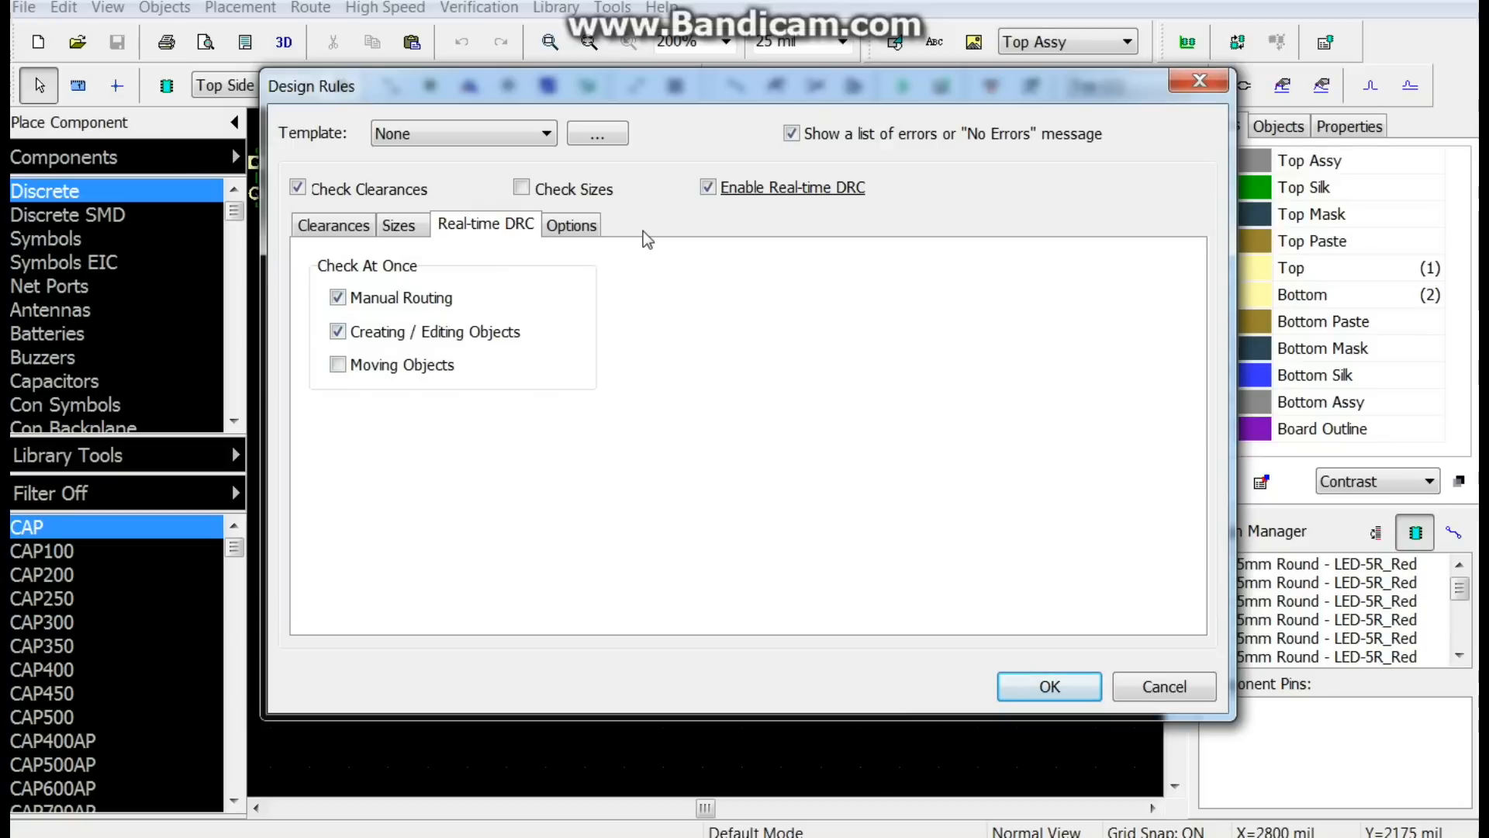
left_click(1057, 693)
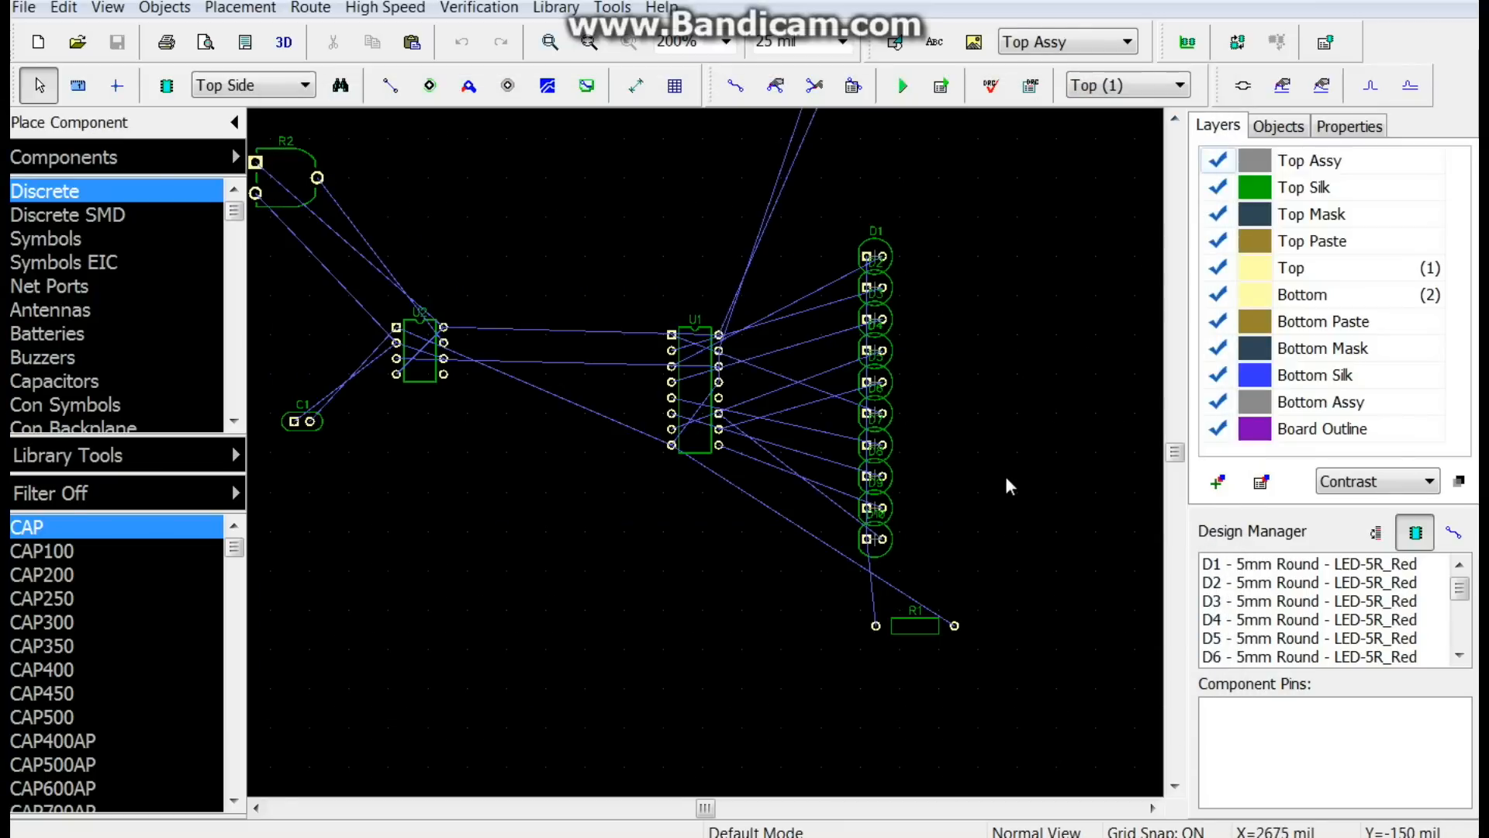
- Move the LEDs out of their vertical column into a horizontal row below the ICs
scroll(1007, 480, "down", 1)
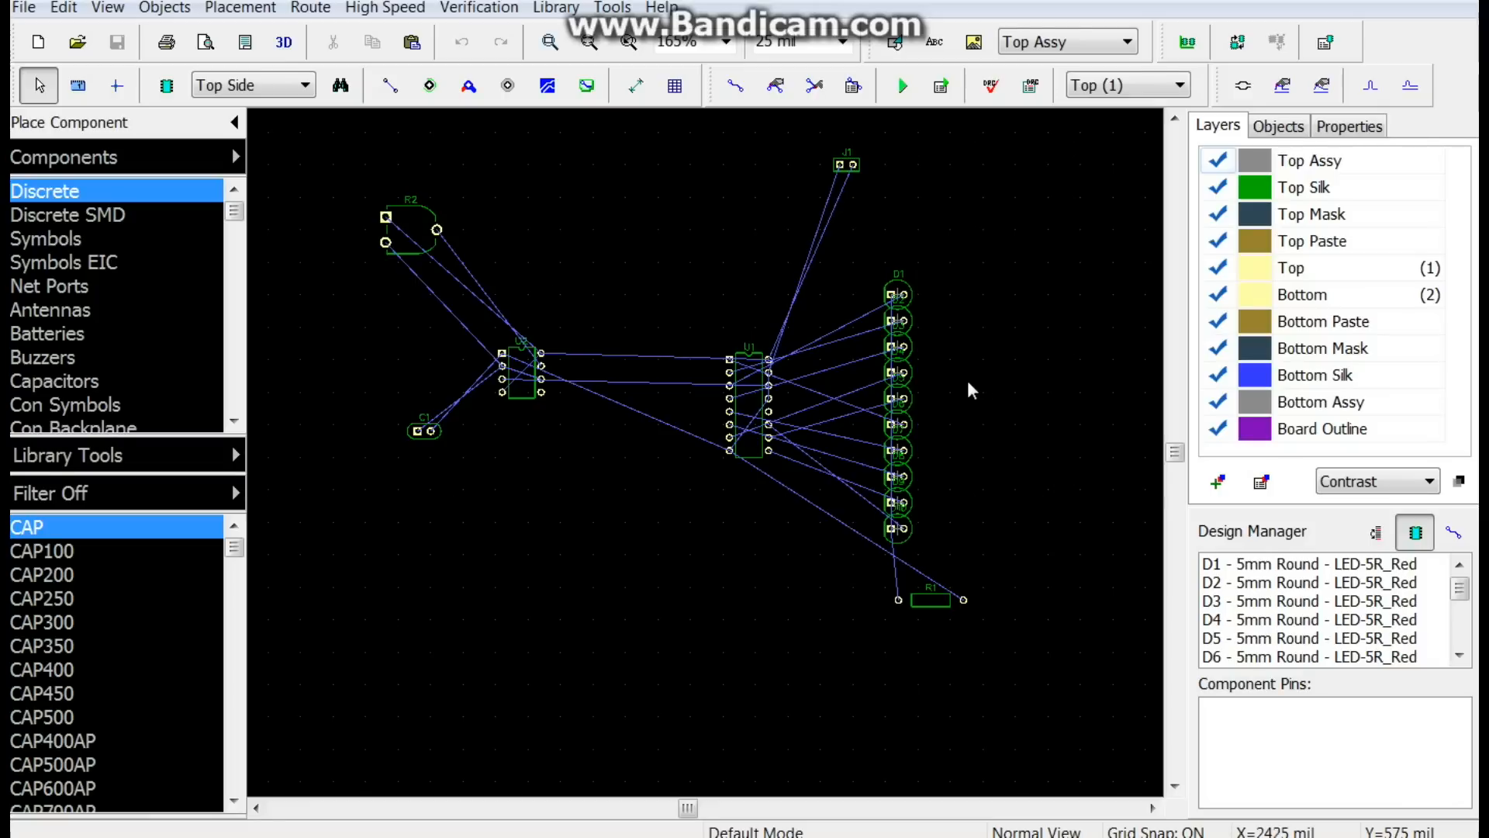
left_click_drag(892, 295, 487, 552)
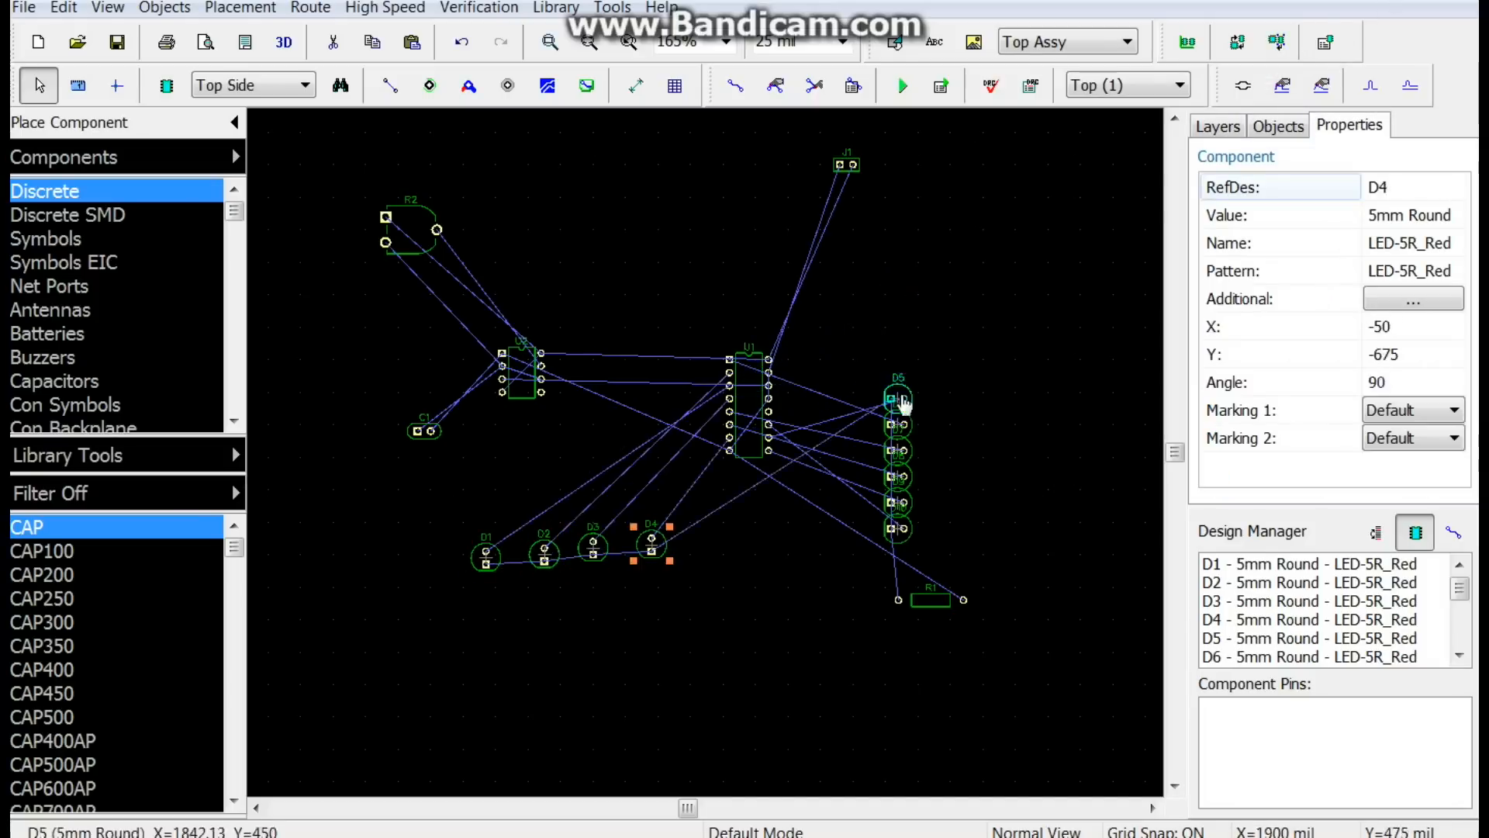
left_click_drag(904, 403, 702, 544)
- Try aligning the LEDs with a spacing of 100 mil and with a spacing of 200 mil
right_click(899, 558)
left_click(1023, 296)
type("100")
left_click(737, 632)
right_click(733, 560)
left_click(845, 297)
type("200")
left_click(729, 634)
- Align the LEDs in the row with a spacing of 150 mil
right_click(712, 559)
left_click(825, 297)
type("150")
left_click(729, 633)
- Move U1, U2, the header J1 and capacitor C1 close together above the LED row, rotating U2
left_click_drag(748, 402, 843, 489)
left_click_drag(522, 372, 726, 487)
key("r")
key("r")
left_click_drag(840, 162, 917, 487)
left_click_drag(424, 429, 667, 508)
- Rotate the ICs U2 and U1 by 180 degrees each
left_click(729, 490)
key("r")
key("r")
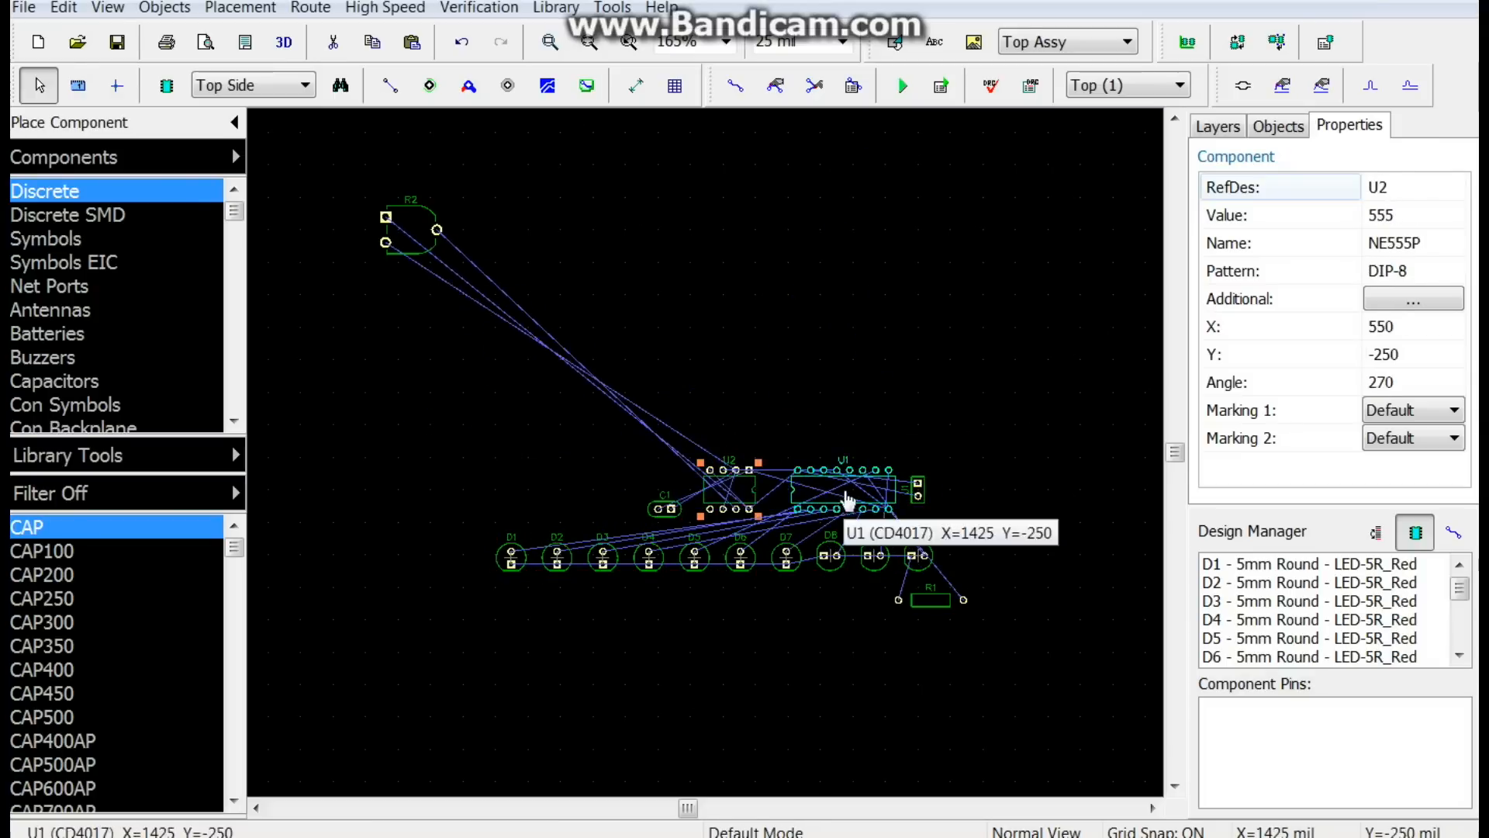
key("r")
key("r")
- Shift U2, U1 and the header J1 upward and move capacitor C1 beneath U2
scroll(709, 571, "up", 3)
left_click(582, 393)
left_click_drag(781, 359, 771, 322)
left_click_drag(606, 422, 721, 415)
scroll(721, 415, "down", 1)
left_click_drag(854, 445, 841, 426)
left_click_drag(998, 441, 991, 410)
scroll(450, 375, "down", 1)
- Move potentiometer R2 beside U2, rotate it, and place resistor R1 between U1 and the LED row
left_click_drag(438, 279, 455, 400)
key("r")
left_click_drag(885, 581, 748, 464)
scroll(547, 651, "down", 1)
scroll(822, 595, "up", 1)
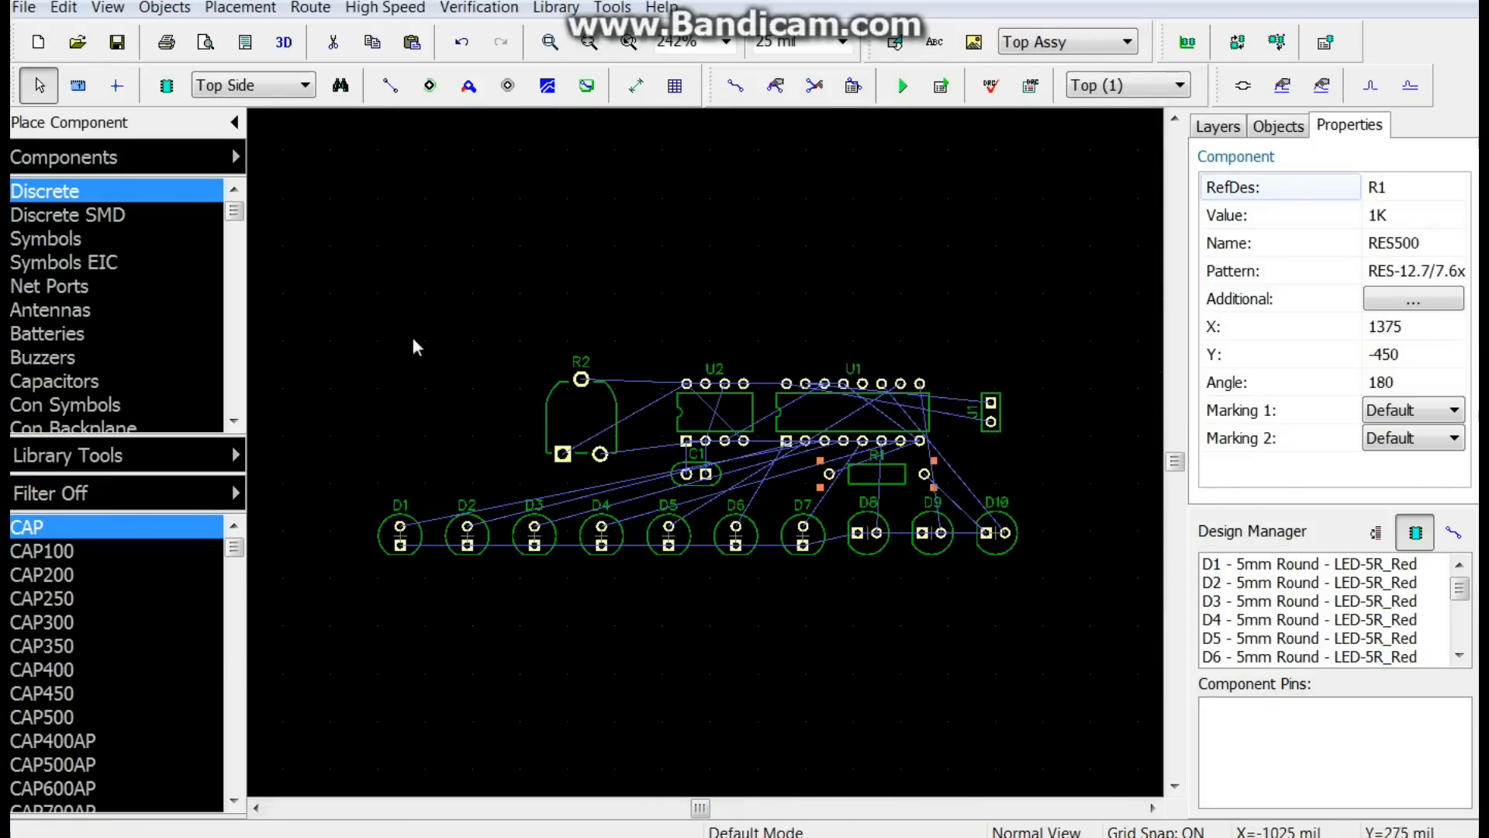
- Select all components and switch the layout's measurement units to millimetres
left_click_drag(341, 314, 1066, 597)
right_click(909, 479)
key("Escape")
left_click(107, 8)
mouse_move(221, 555)
left_click(380, 609)
left_click(108, 8)
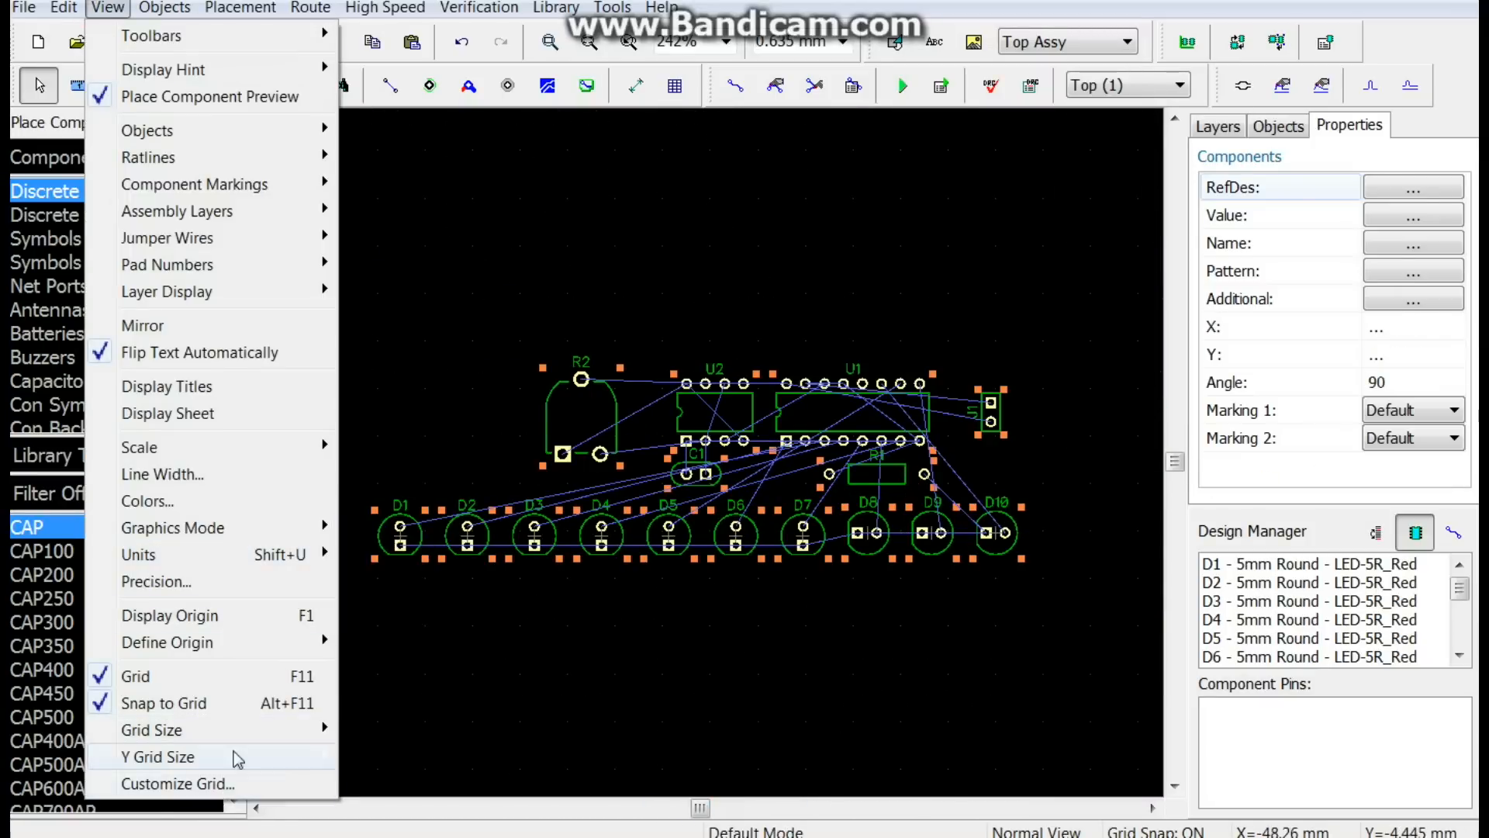
- Fine-adjust the positions of R2, U2, U1, R1, C1 and J1, shifting them slightly toward the LED row
left_click_drag(581, 419, 582, 428)
left_click(469, 416)
left_click_drag(715, 412, 705, 416)
left_click_drag(853, 412, 853, 417)
left_click_drag(877, 471, 877, 482)
left_click_drag(698, 474, 699, 483)
left_click_drag(991, 412, 996, 417)
left_click(721, 260)
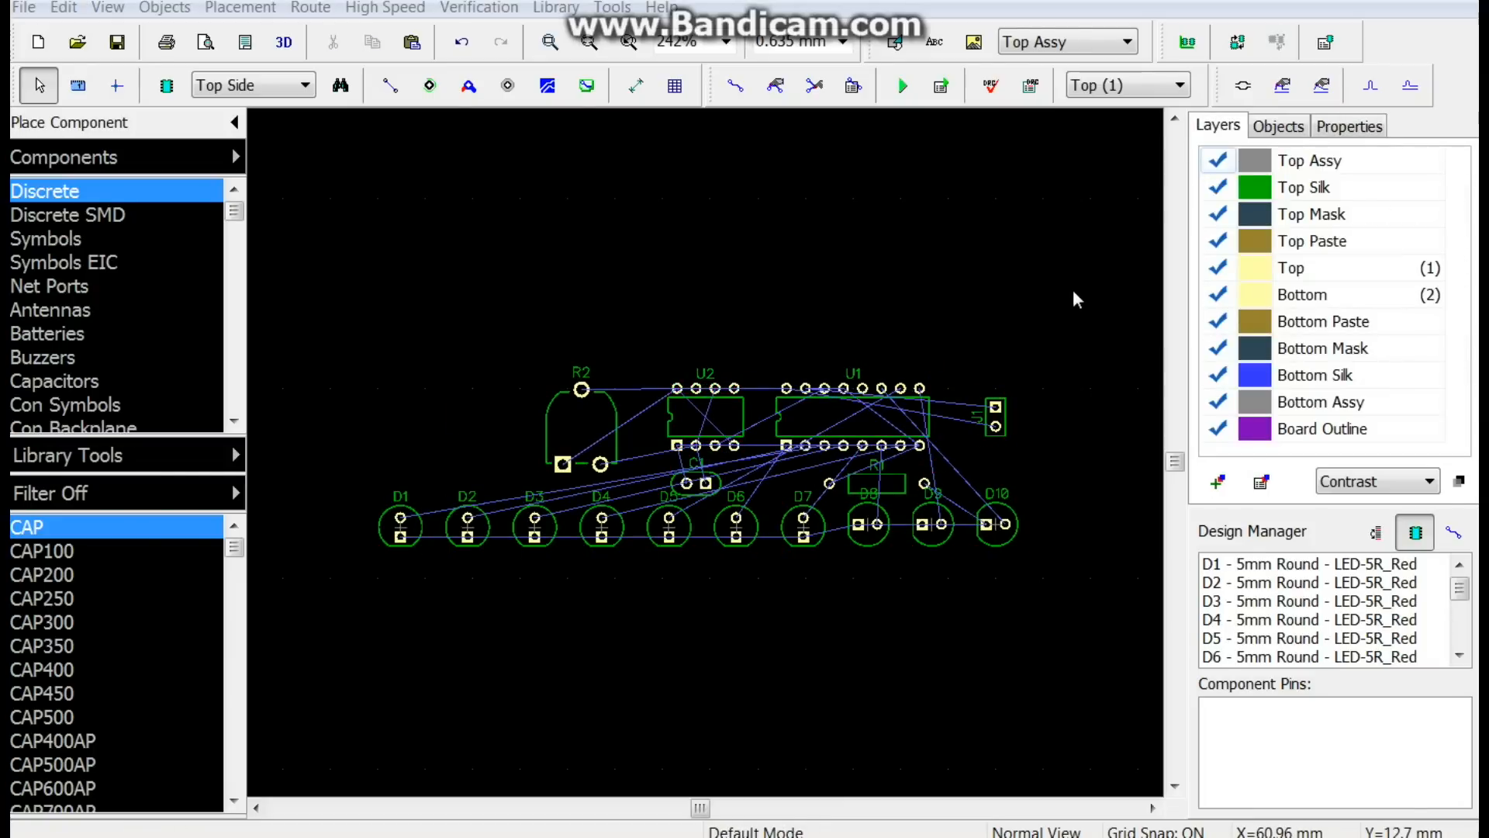
- Draw a rectangular board outline enclosing all the components
left_click(587, 86)
left_click(1024, 312)
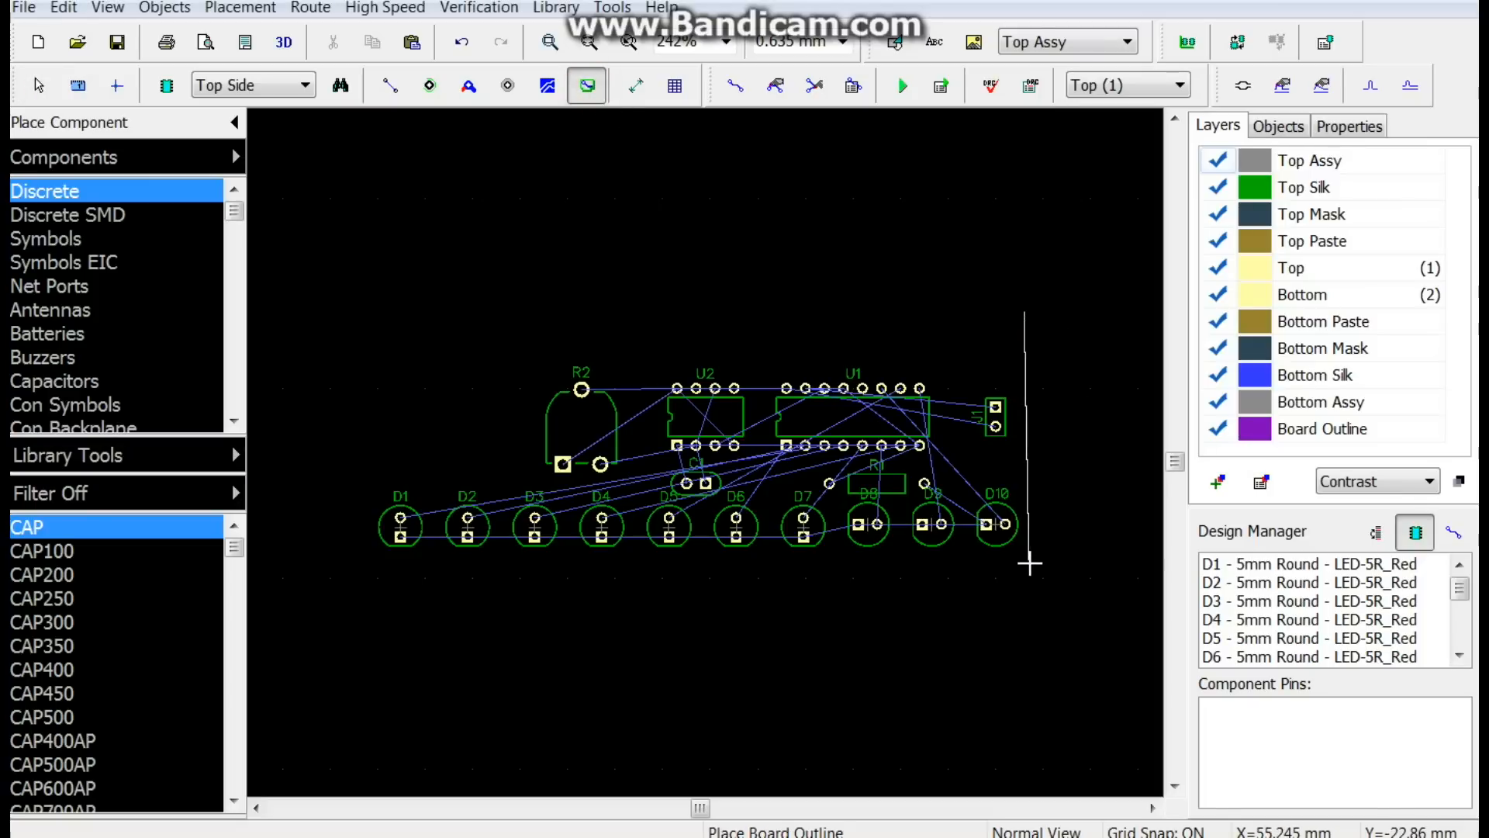
left_click(1025, 578)
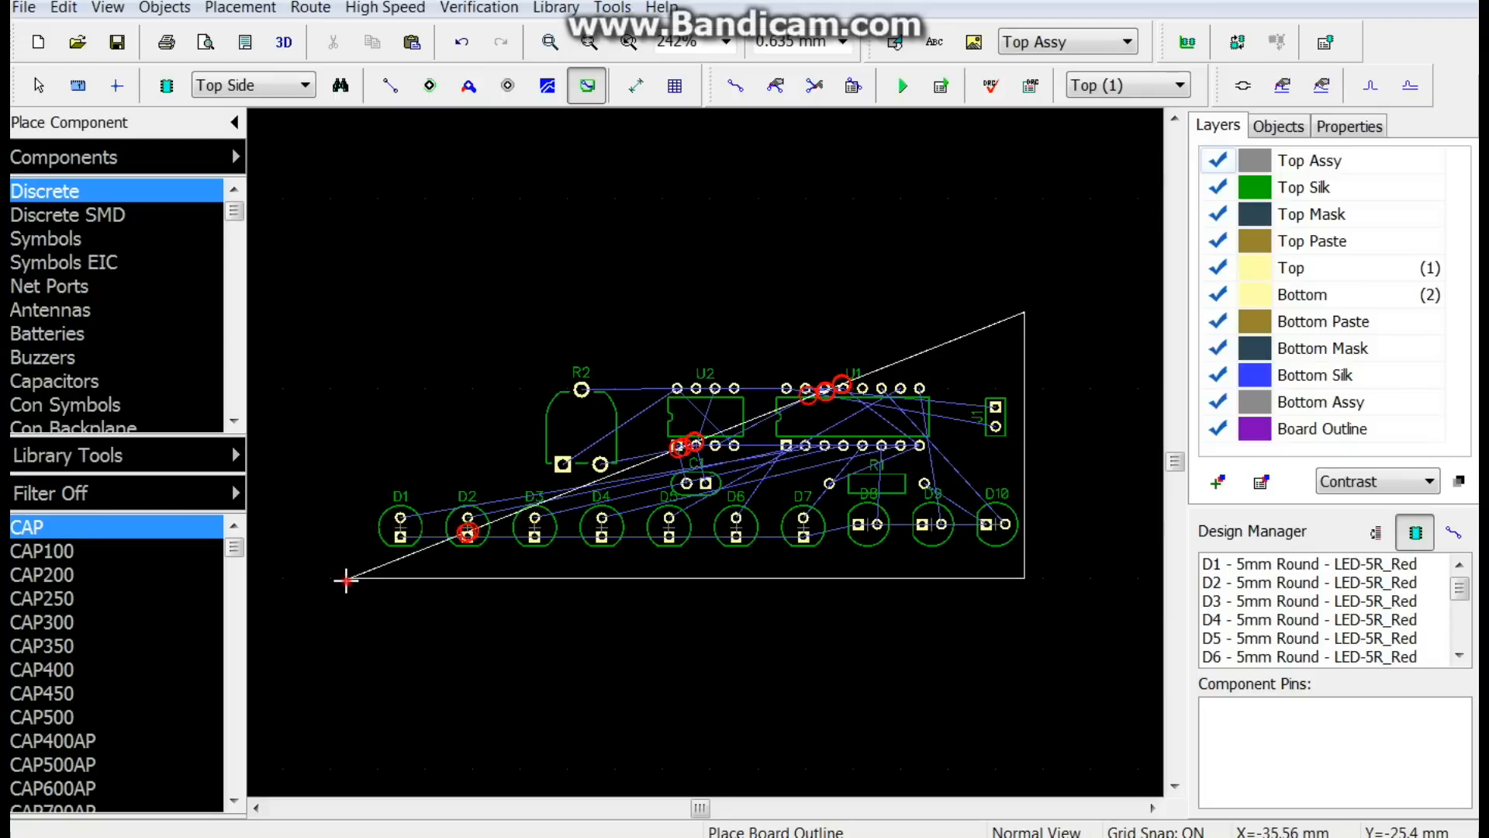
left_click(349, 578)
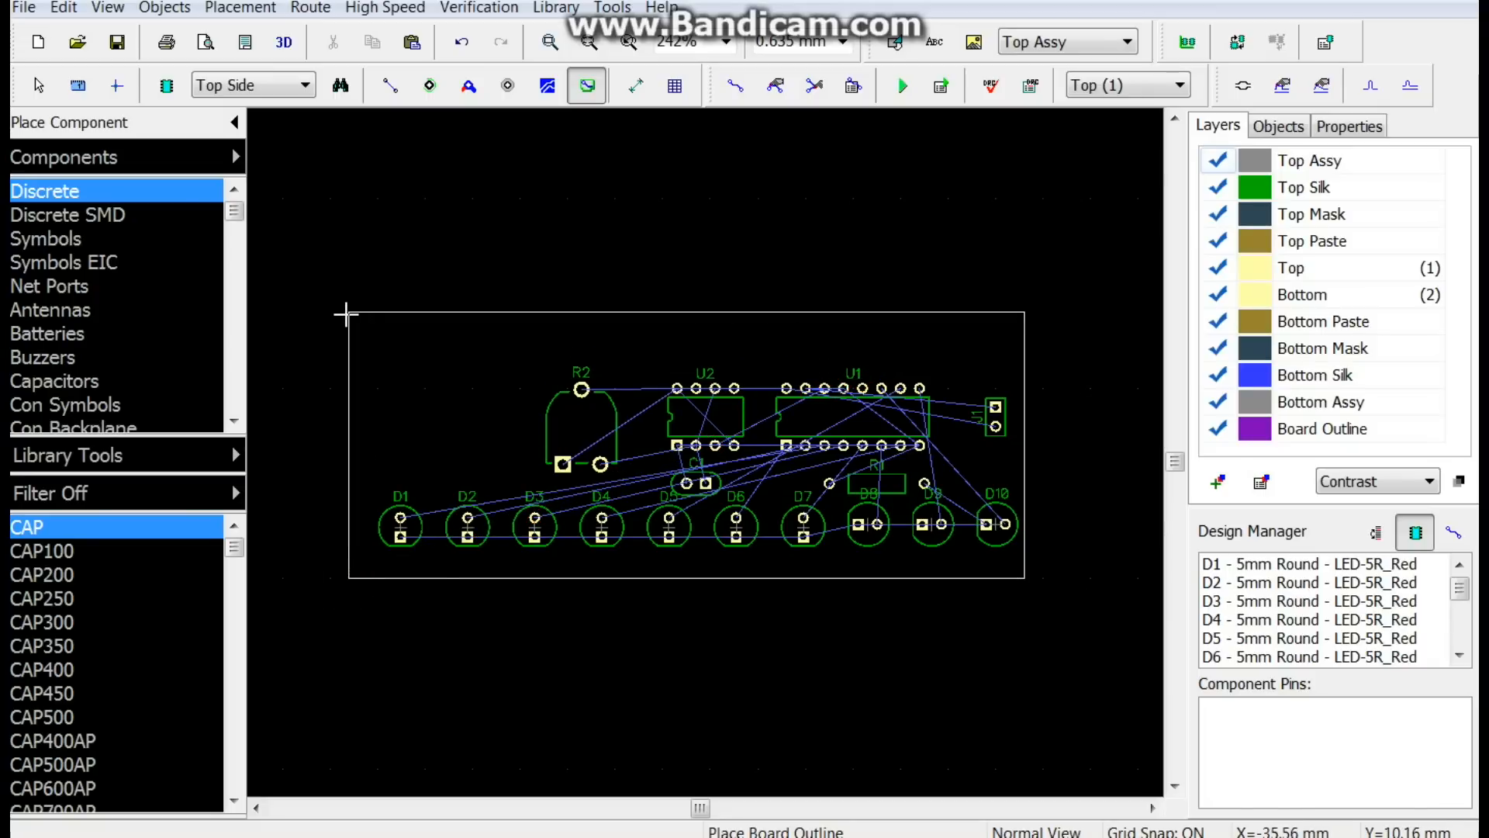
right_click(345, 314)
left_click(371, 329)
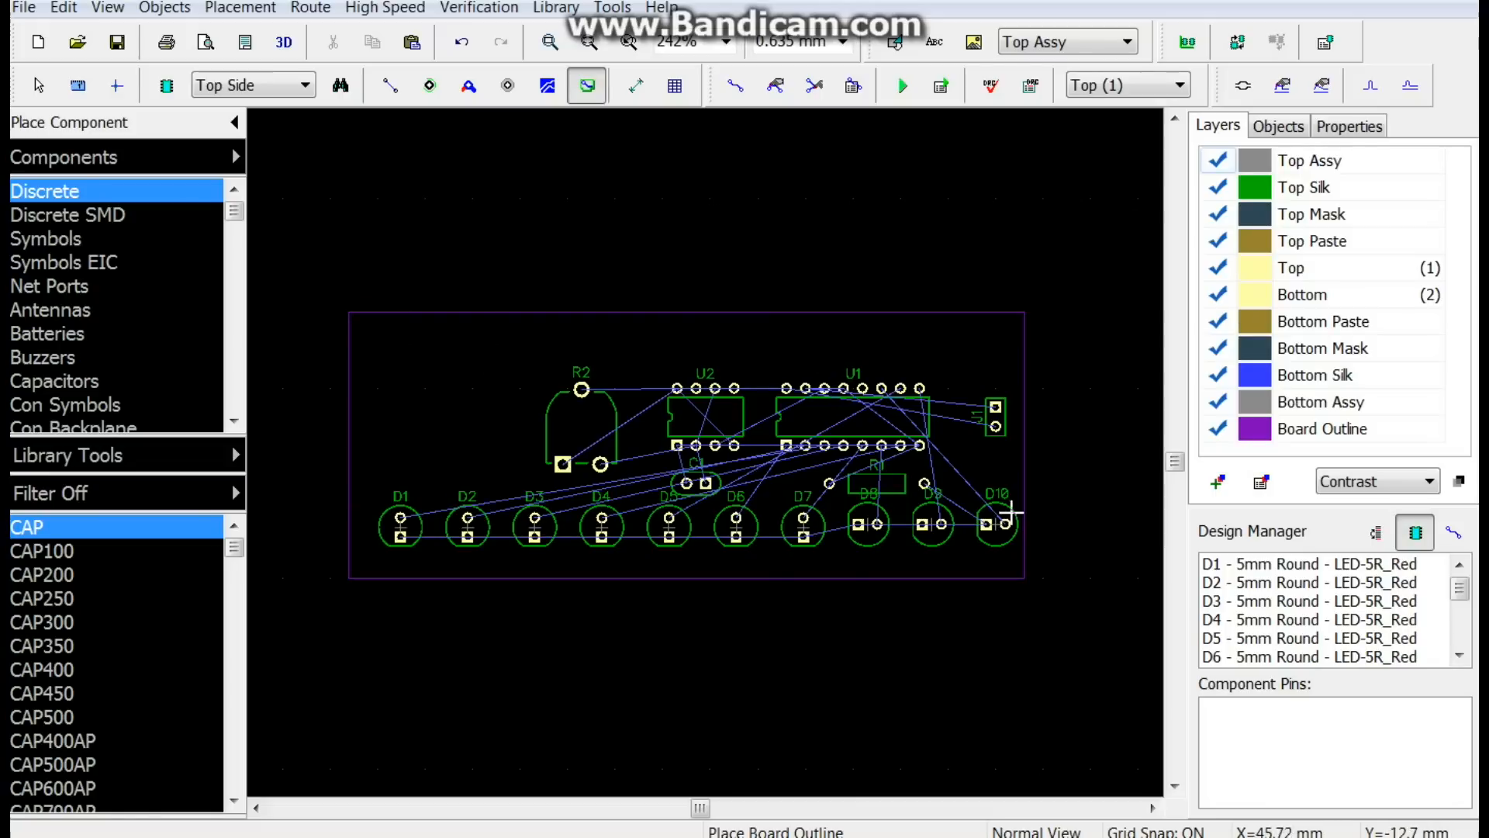
- Rotate LEDs D8, D9 and D10 to 90 degrees to match the other LEDs
left_click(39, 85)
left_click(864, 541)
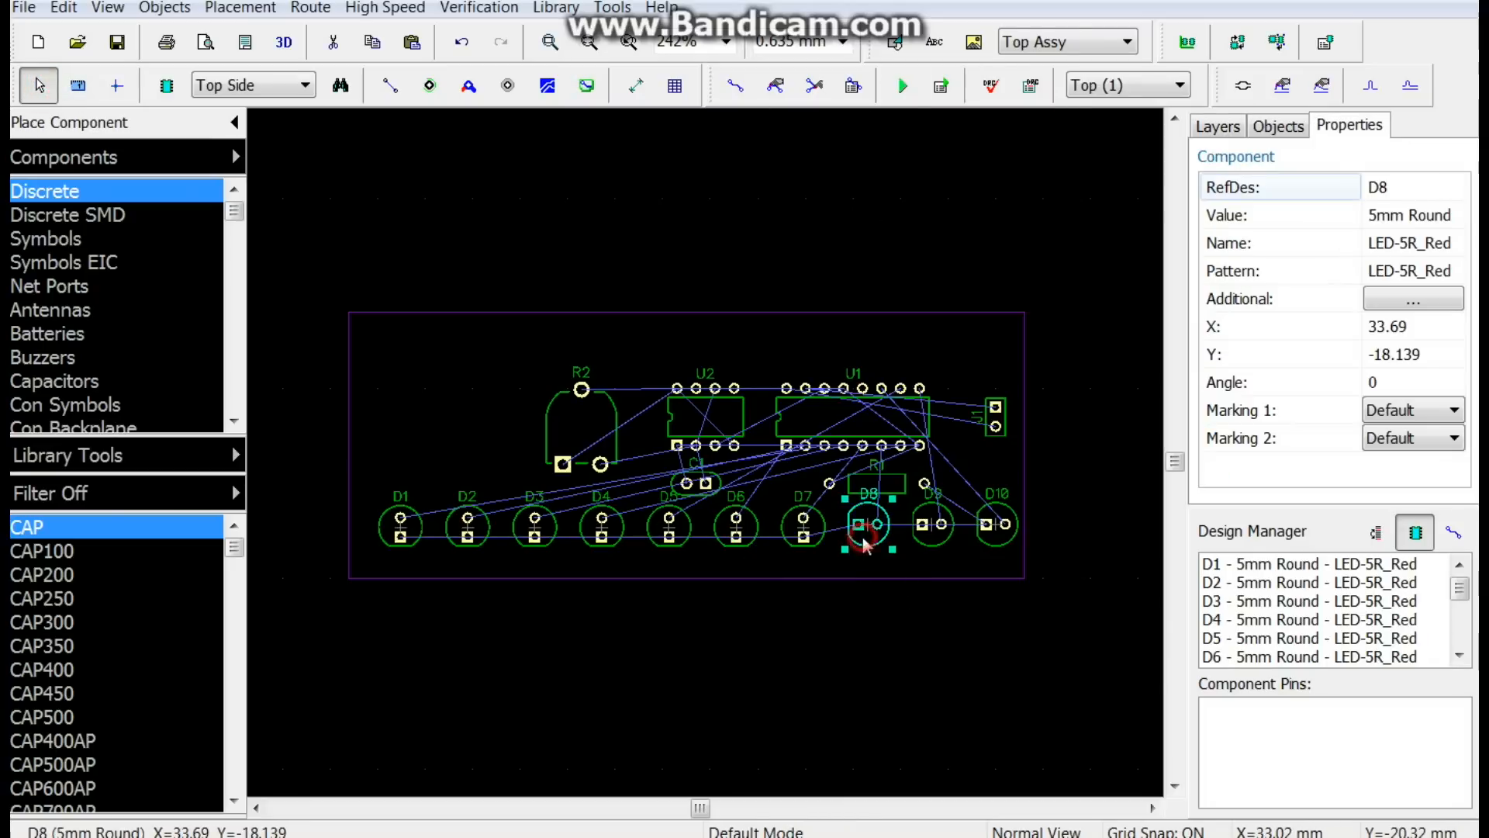
key("r")
left_click(933, 540)
key("r")
left_click(993, 537)
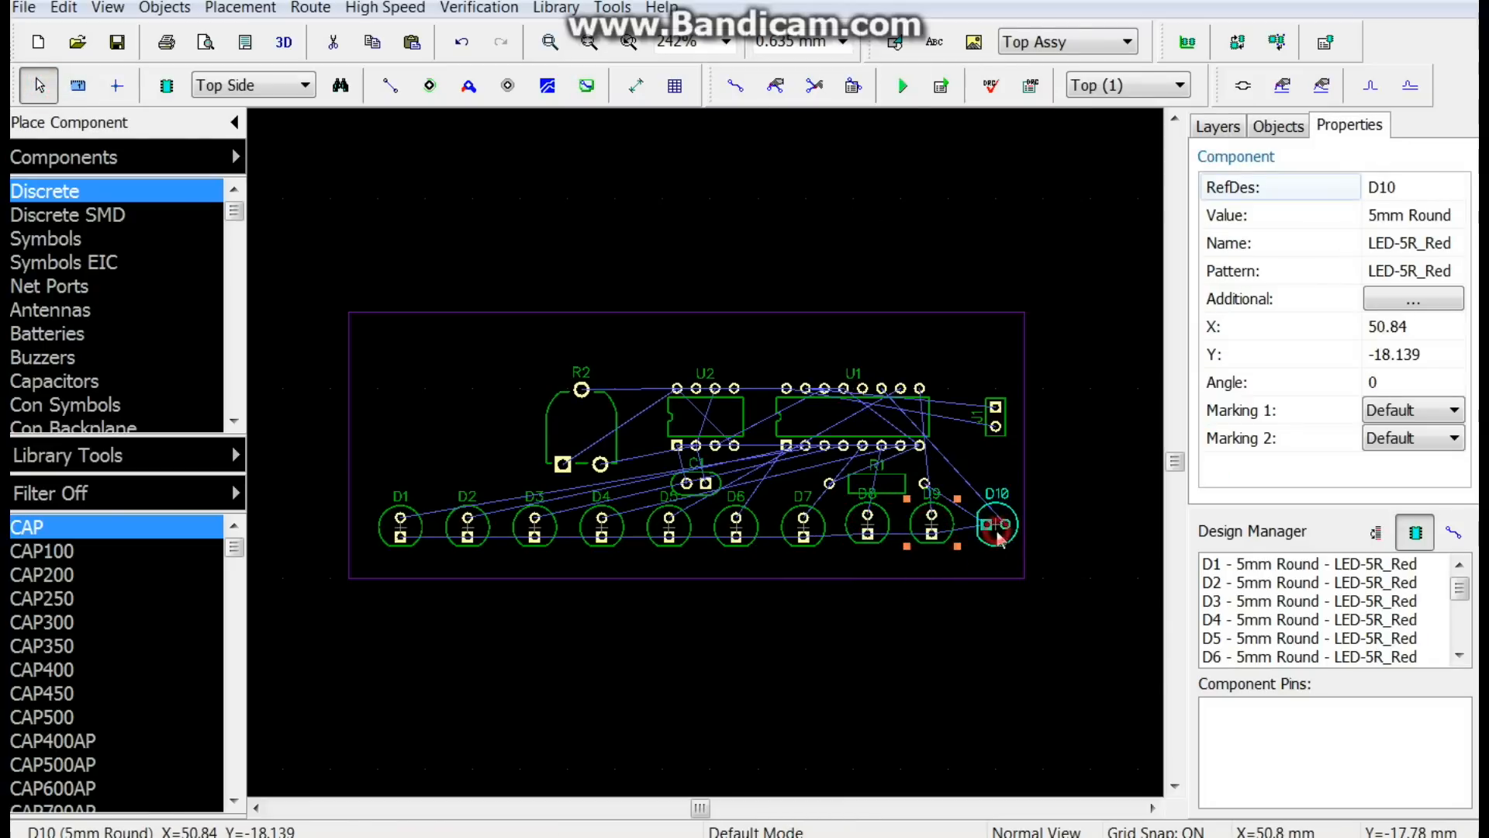
key("r")
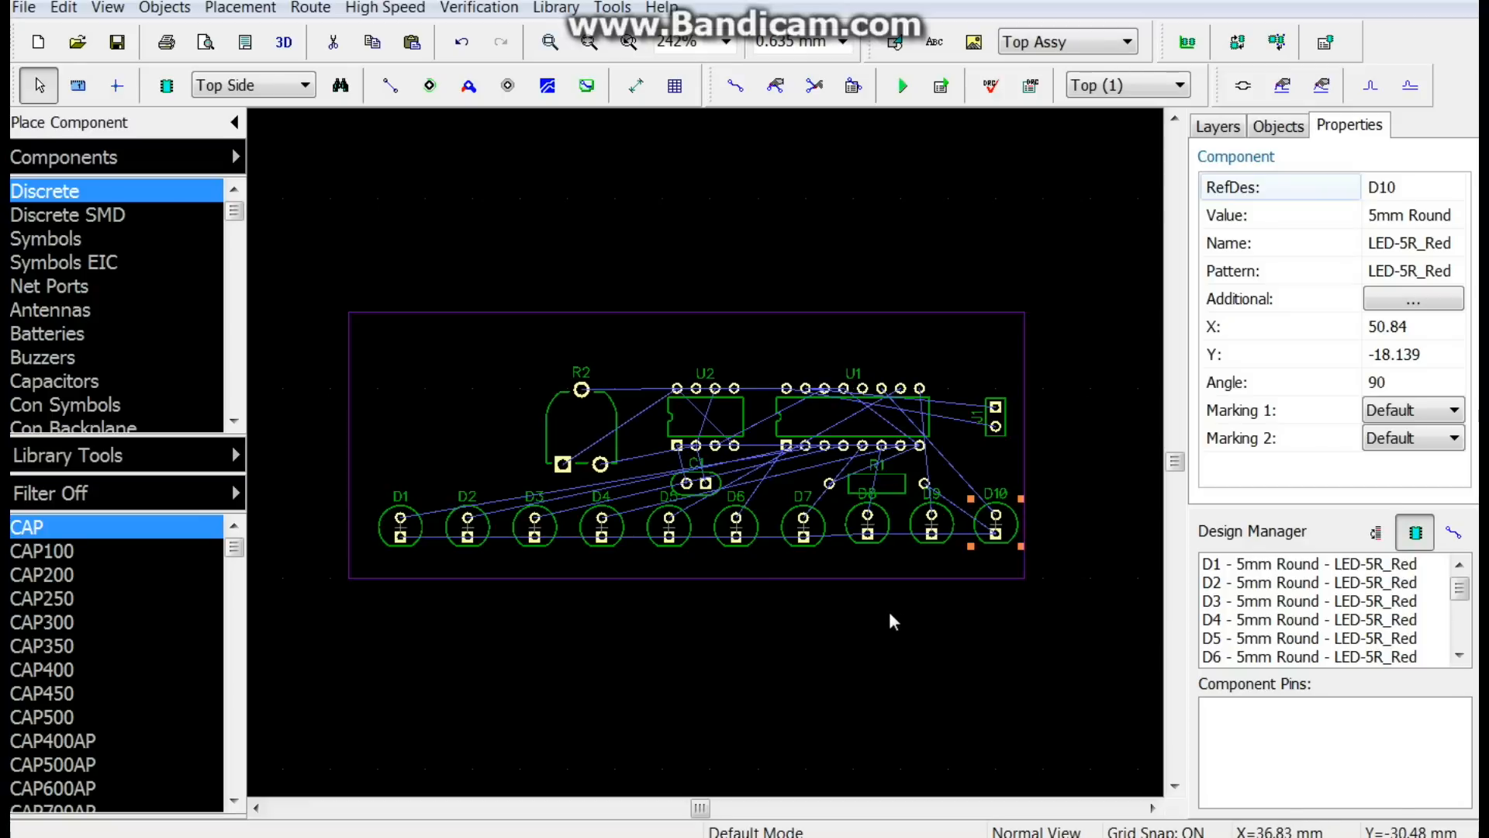
- Select all ten LEDs and nudge the row slightly left within the board outline
left_click(1083, 621)
left_click_drag(1093, 630, 360, 523)
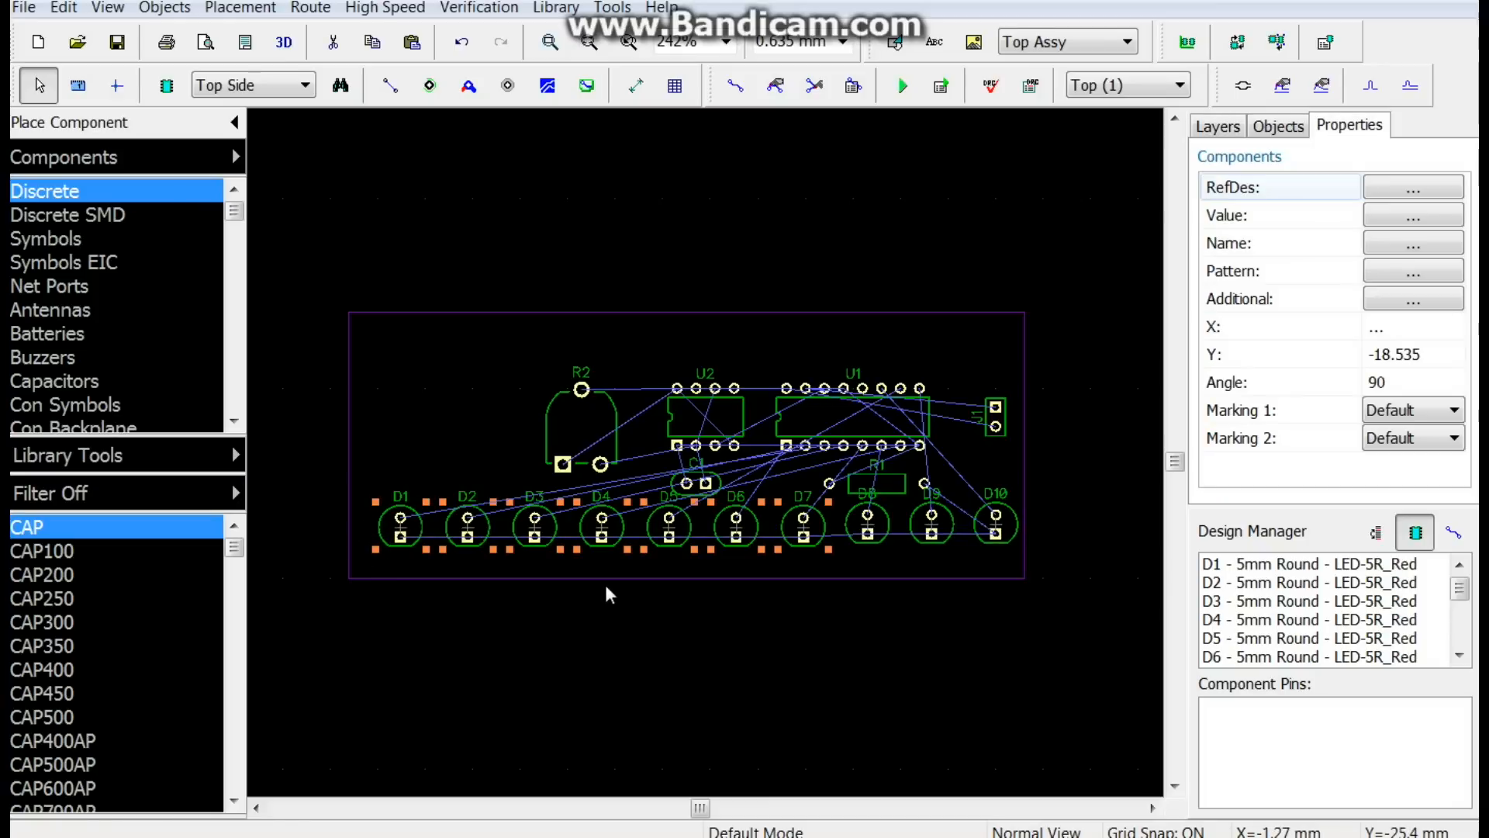
left_click(882, 641)
left_click_drag(1045, 636, 376, 506)
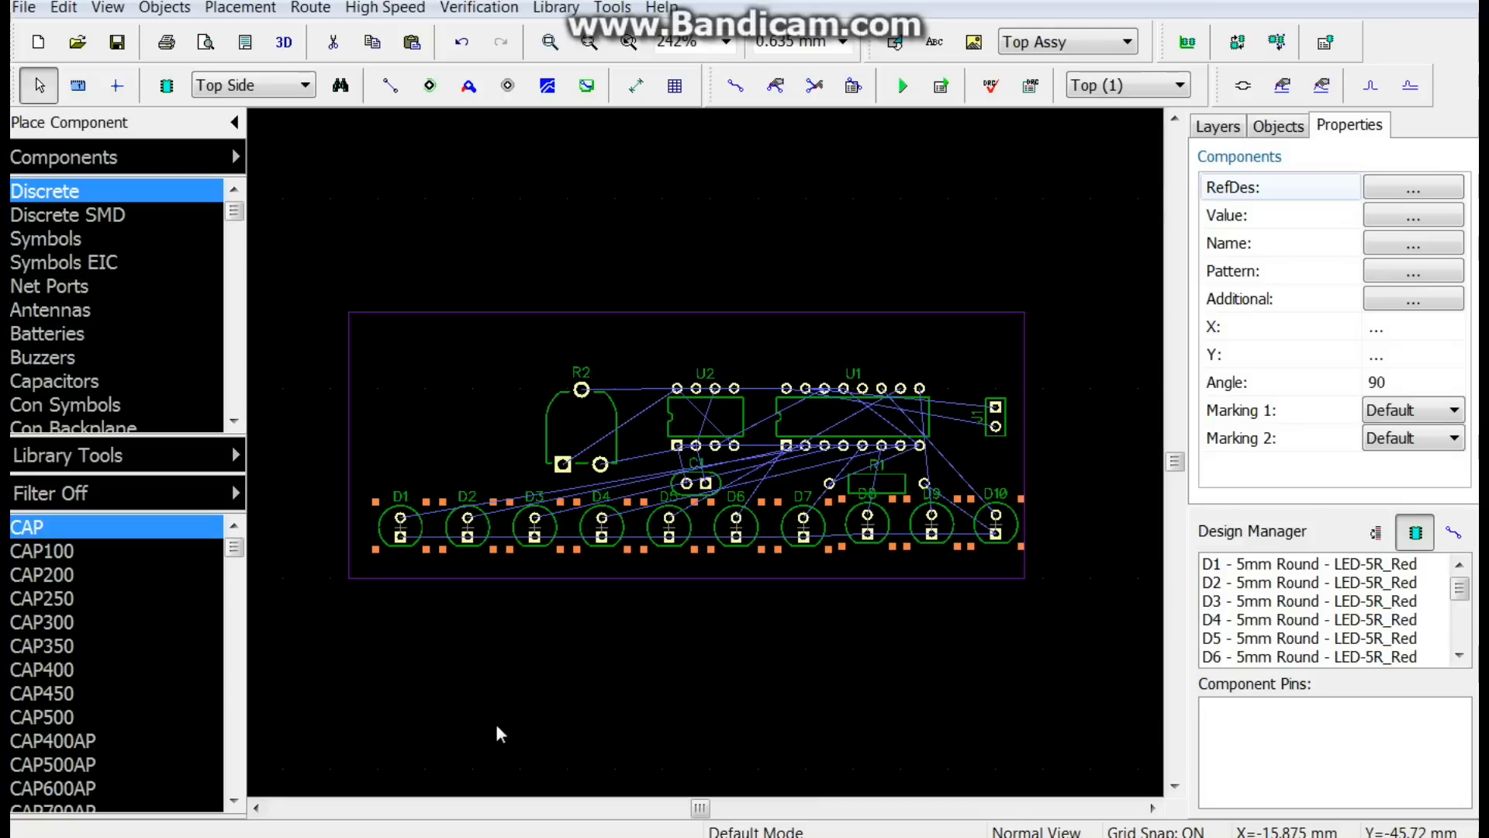
key("Left")
key("Left")
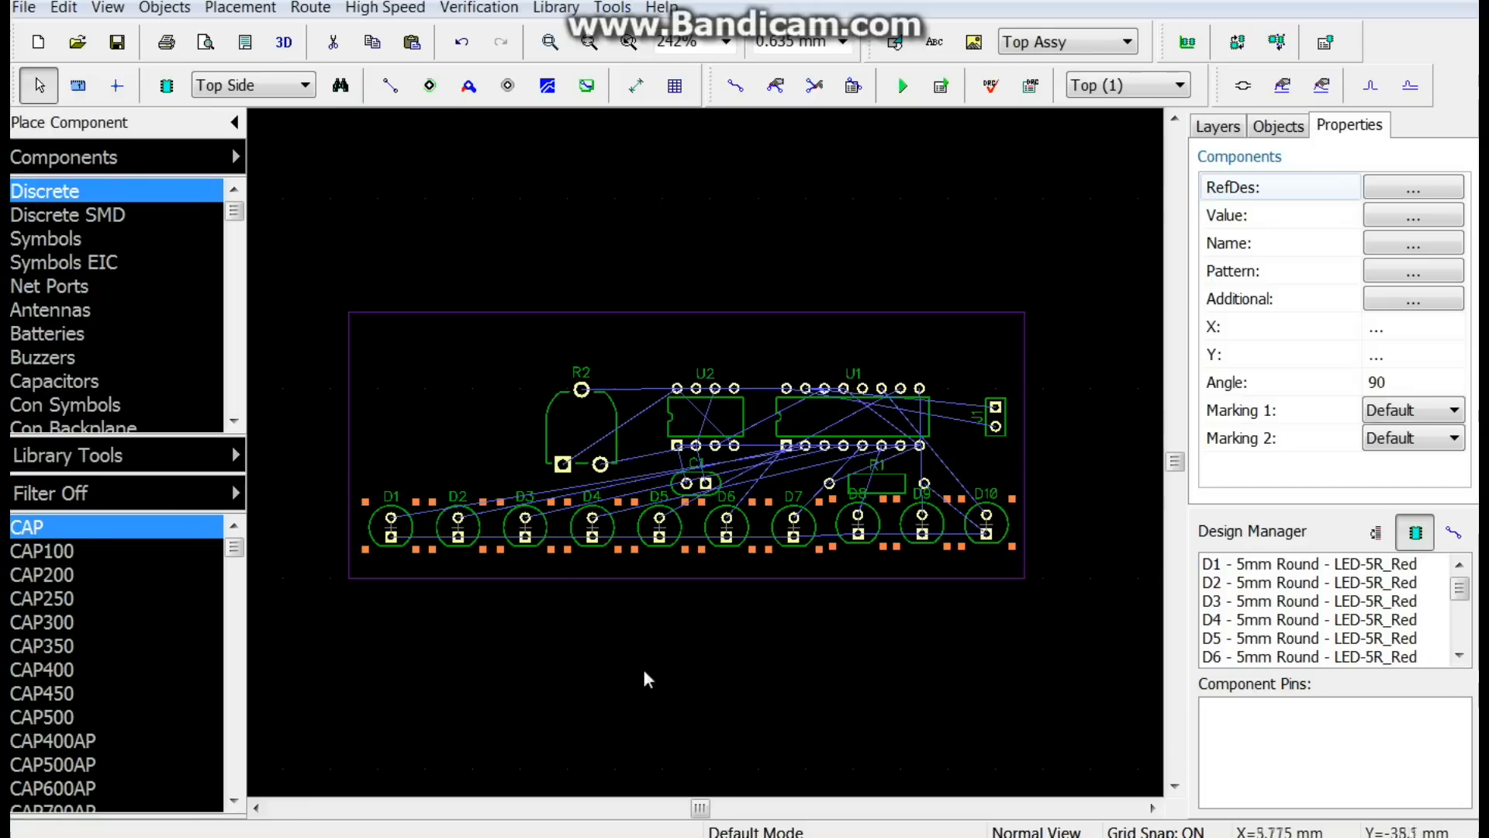
- Align the selected LEDs horizontally by their bottoms and distribute them equally by boundary objects
right_click(752, 524)
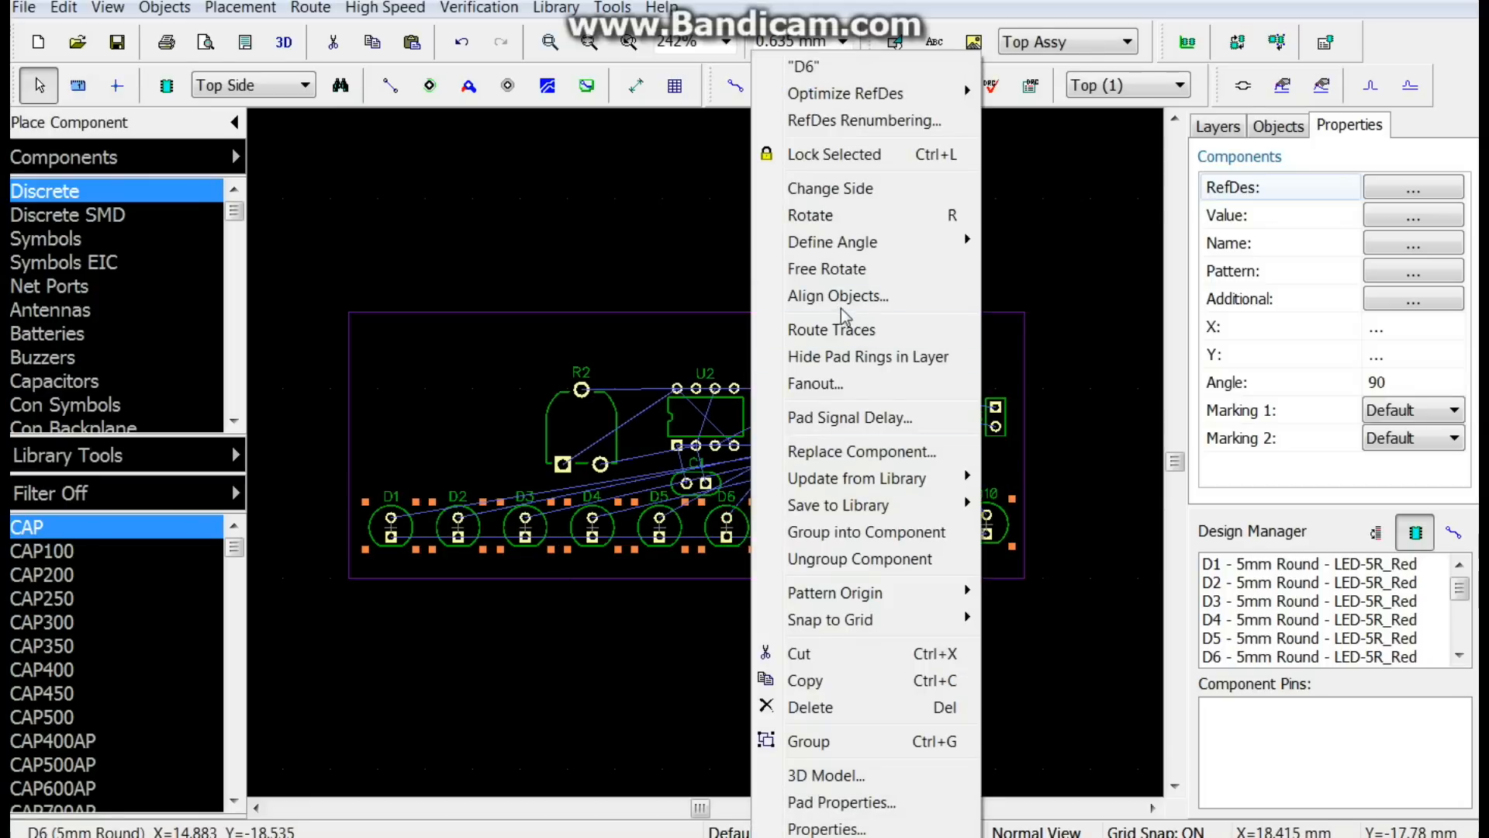
left_click(844, 297)
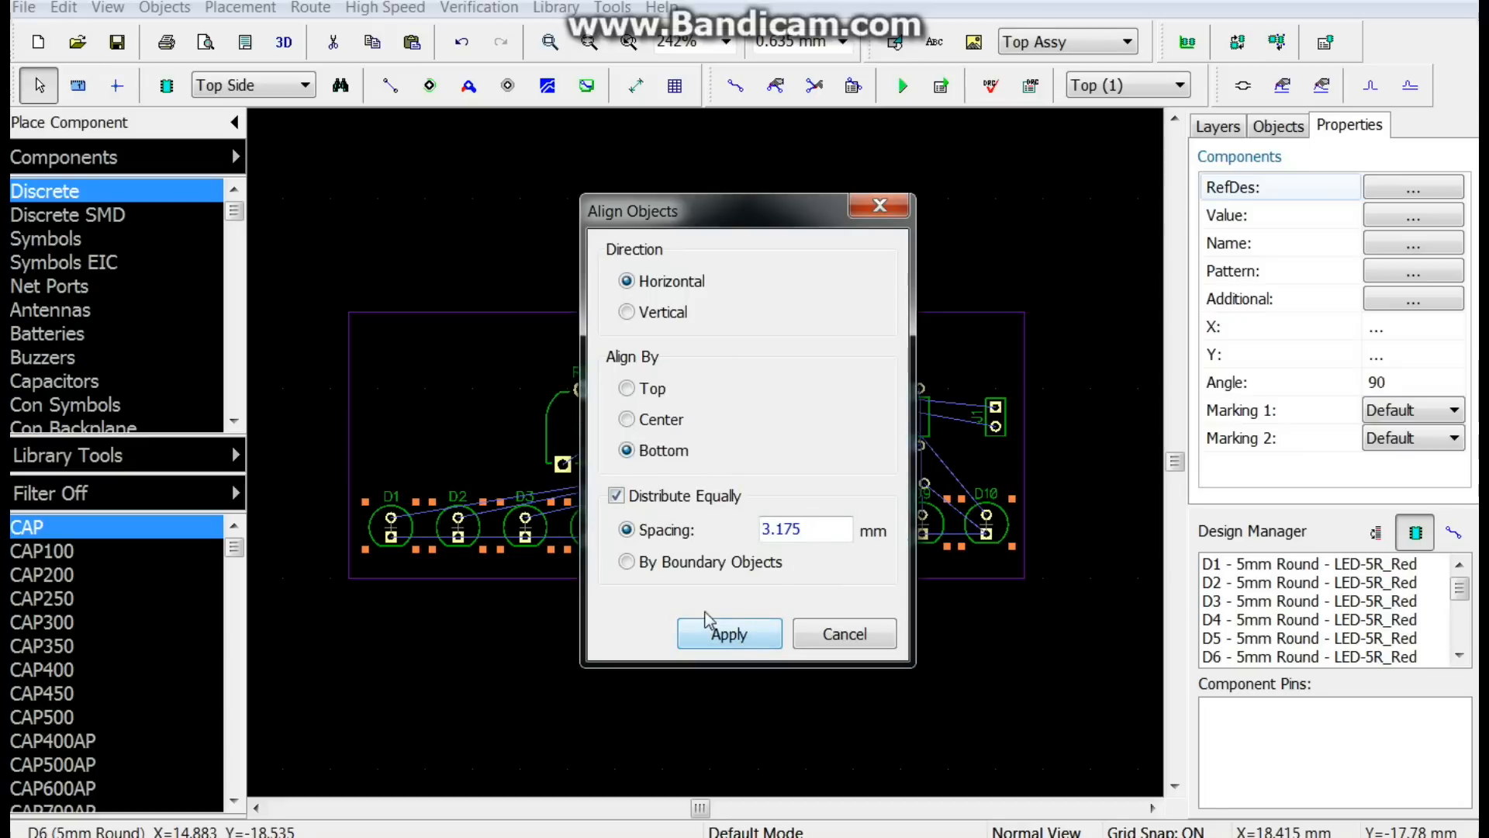
left_click(717, 636)
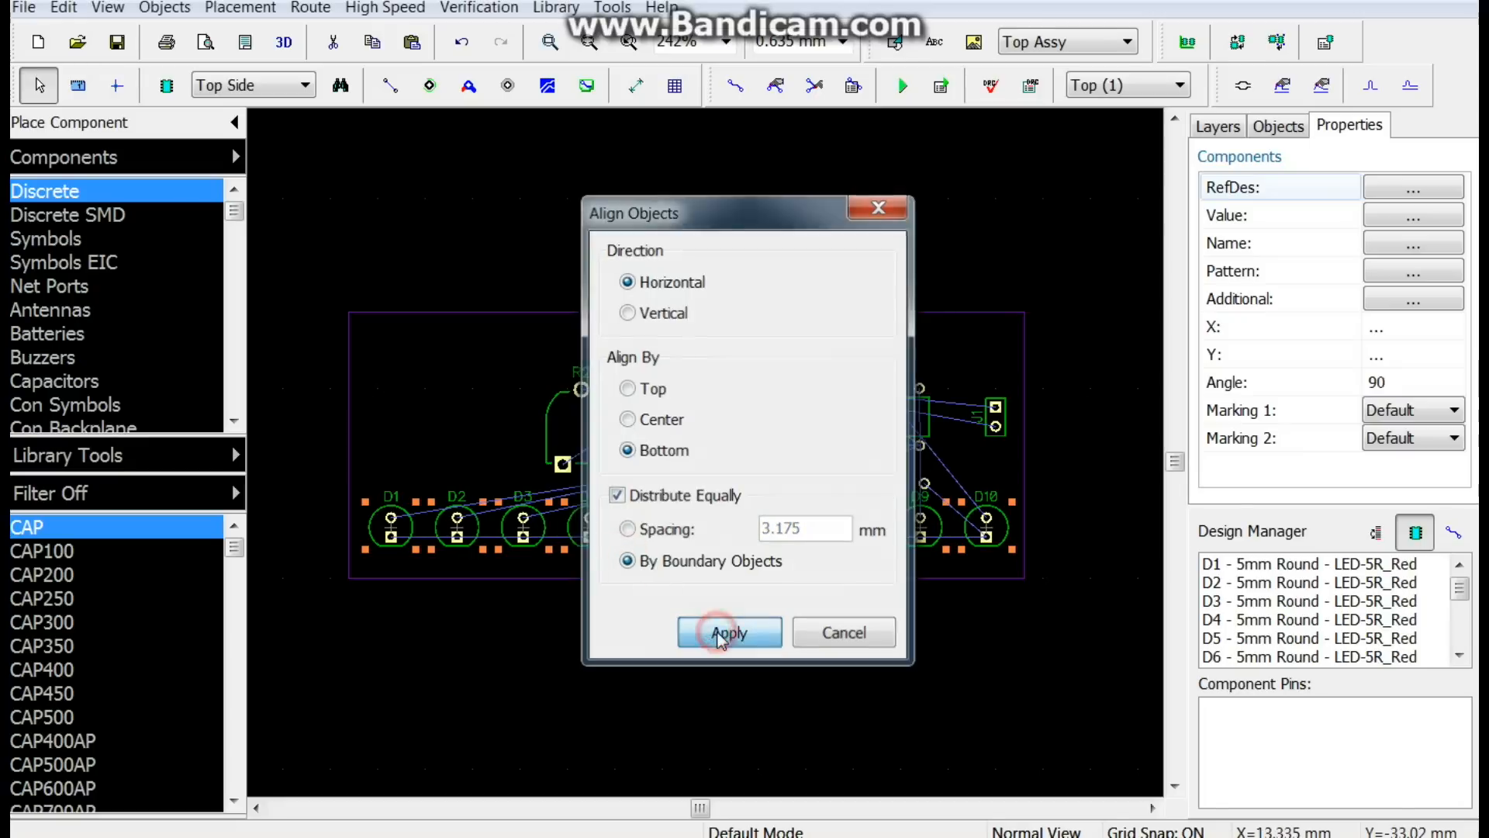
left_click(977, 357)
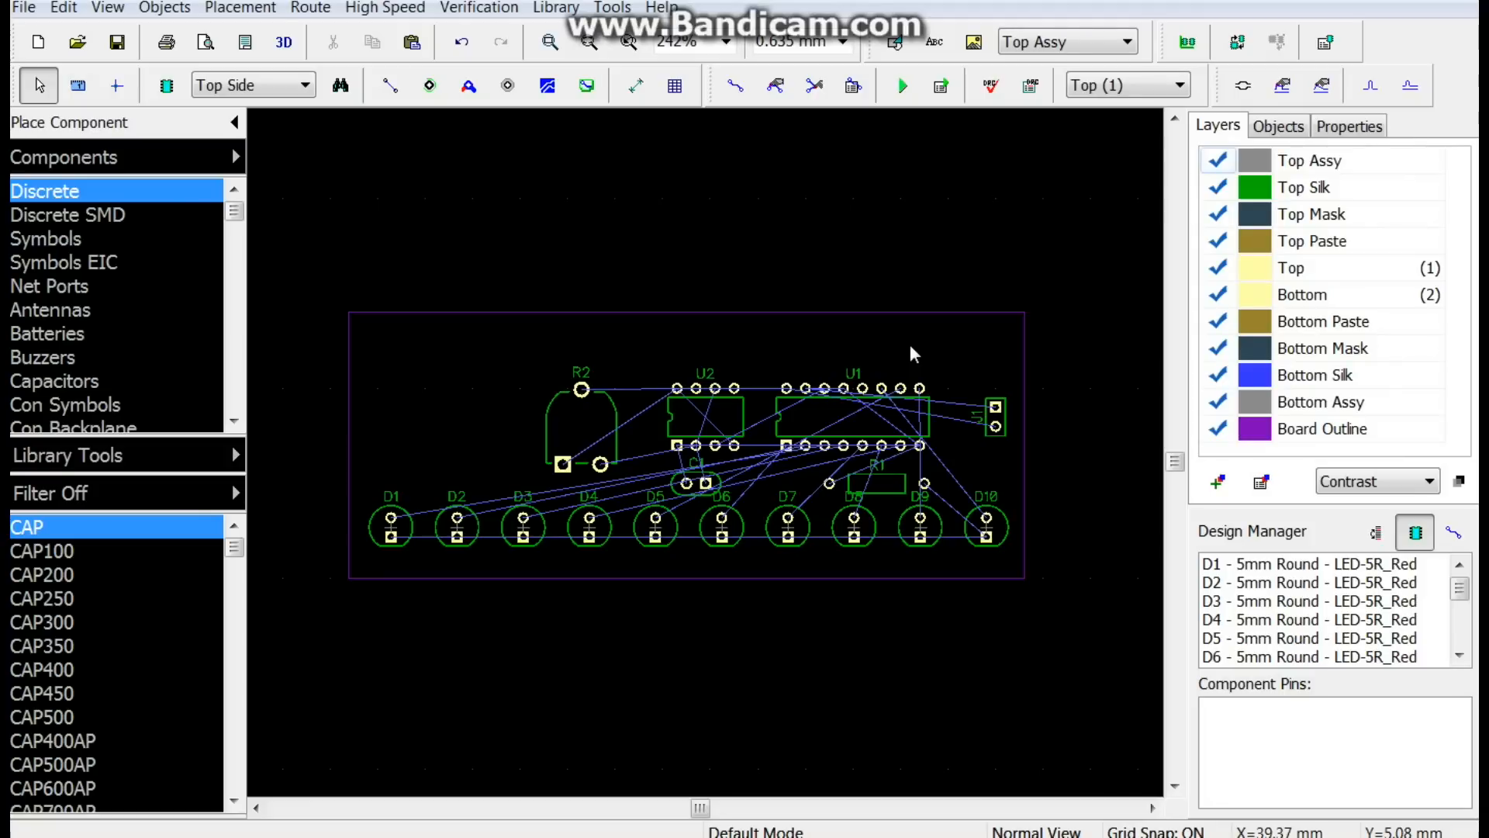
- Start manual routing and lay a top-layer VCC trace from J1 pin 2 to U1 pin 16
scroll(654, 427, "up", 4)
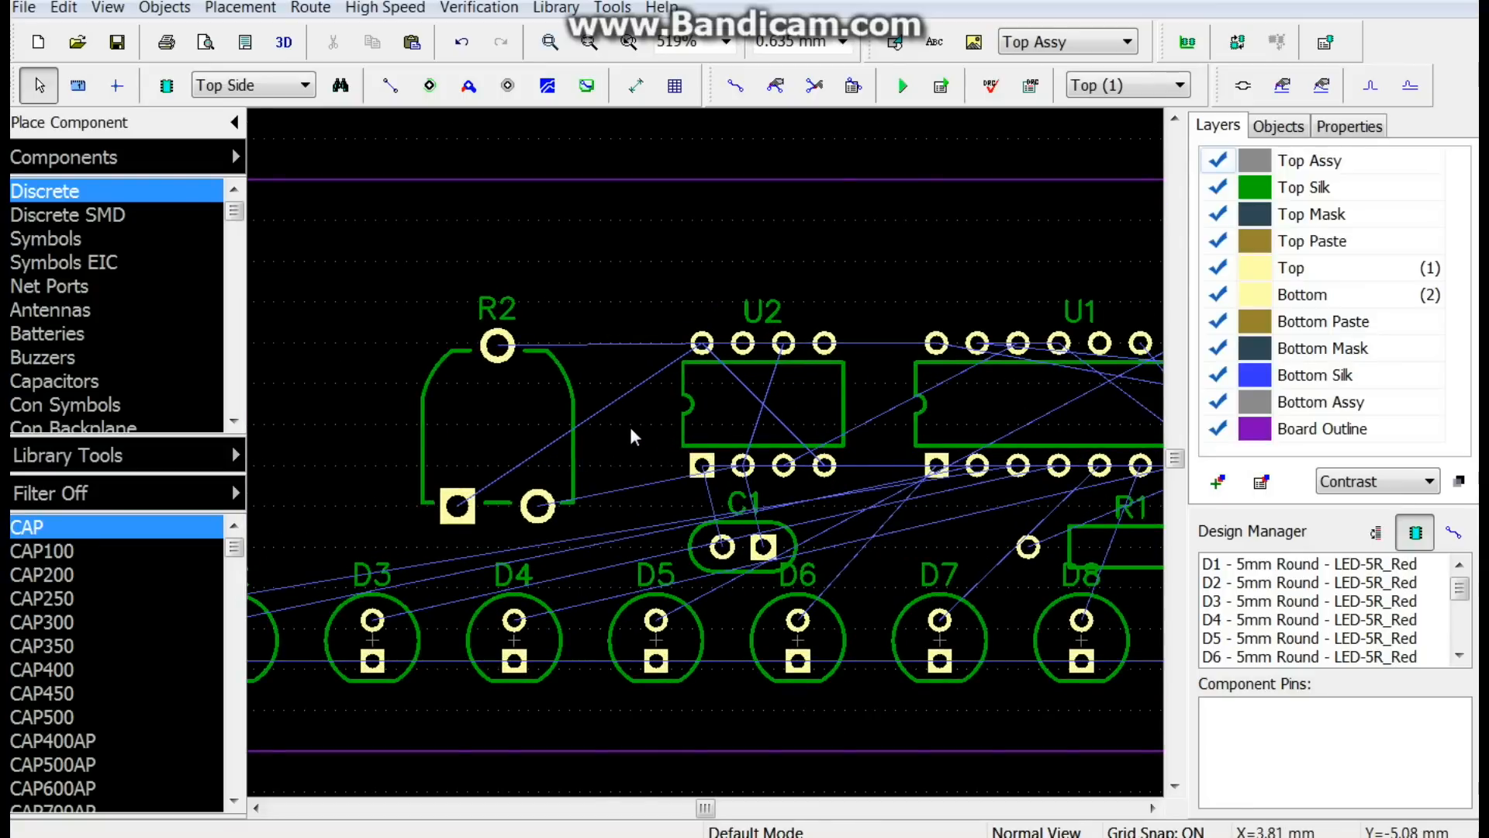
scroll(630, 431, "down", 4)
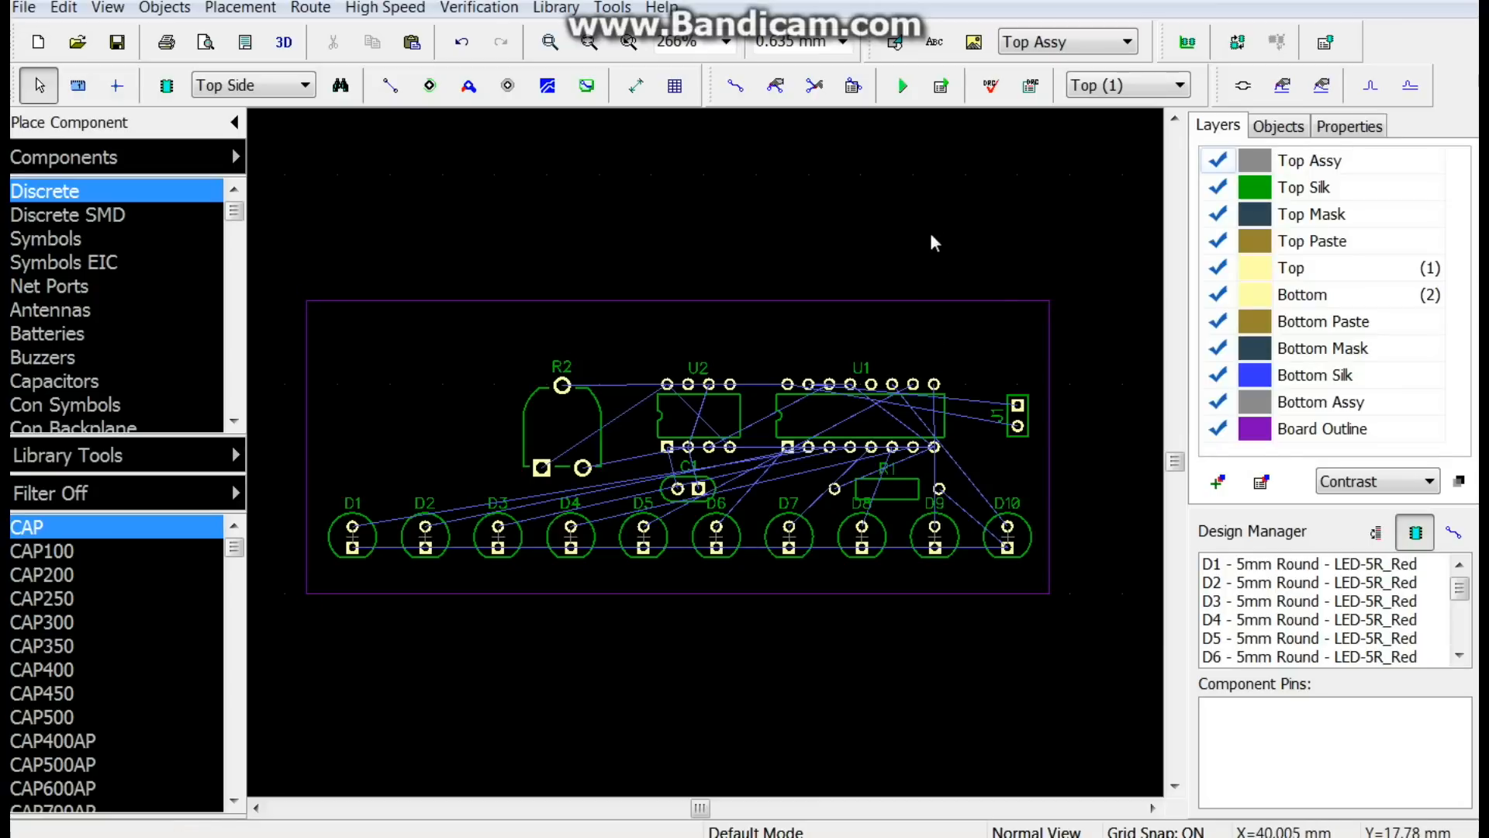
left_click(729, 90)
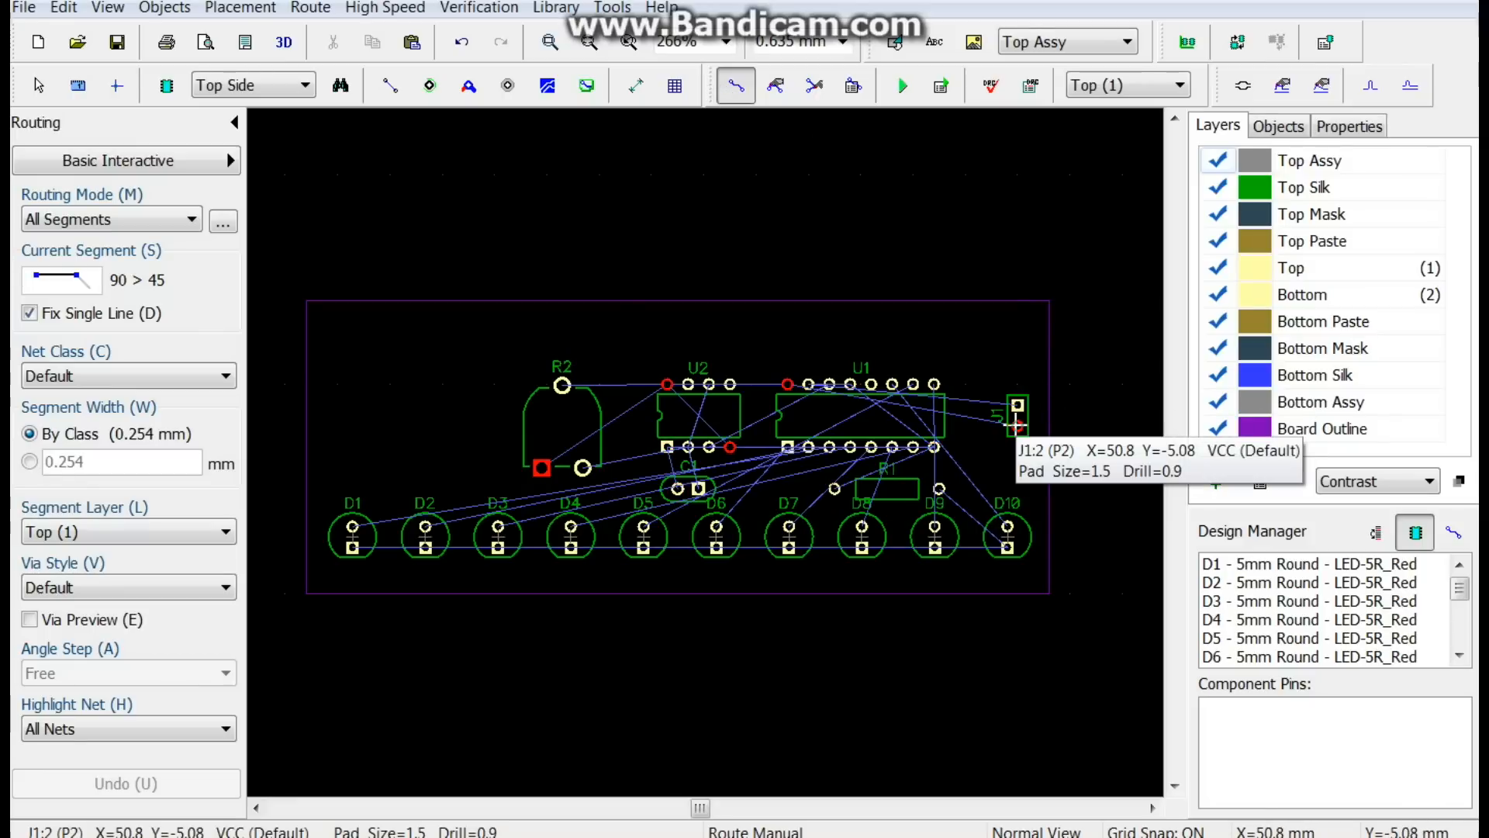
left_click(1017, 426)
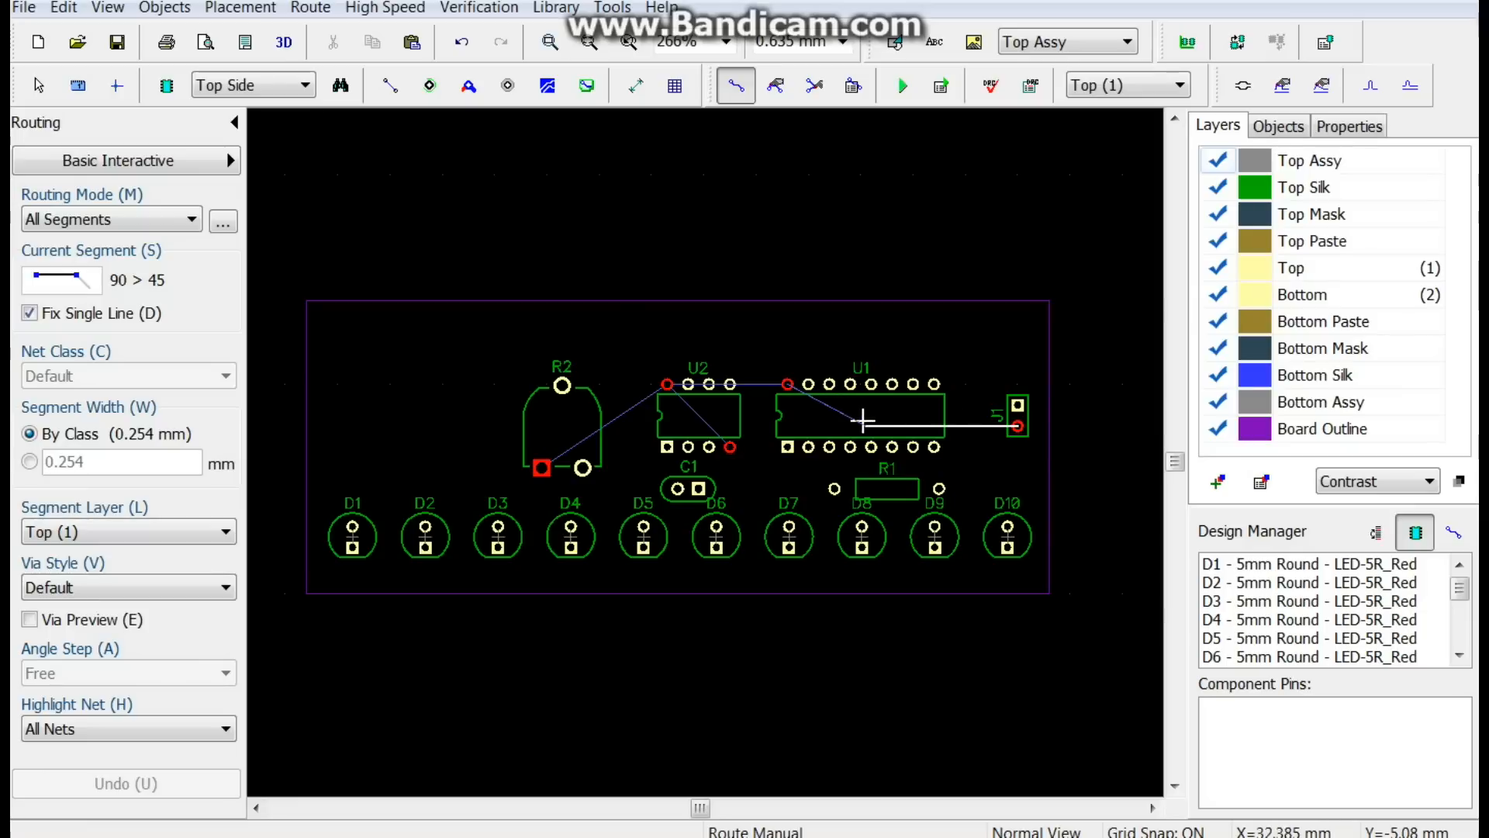
left_click(787, 384)
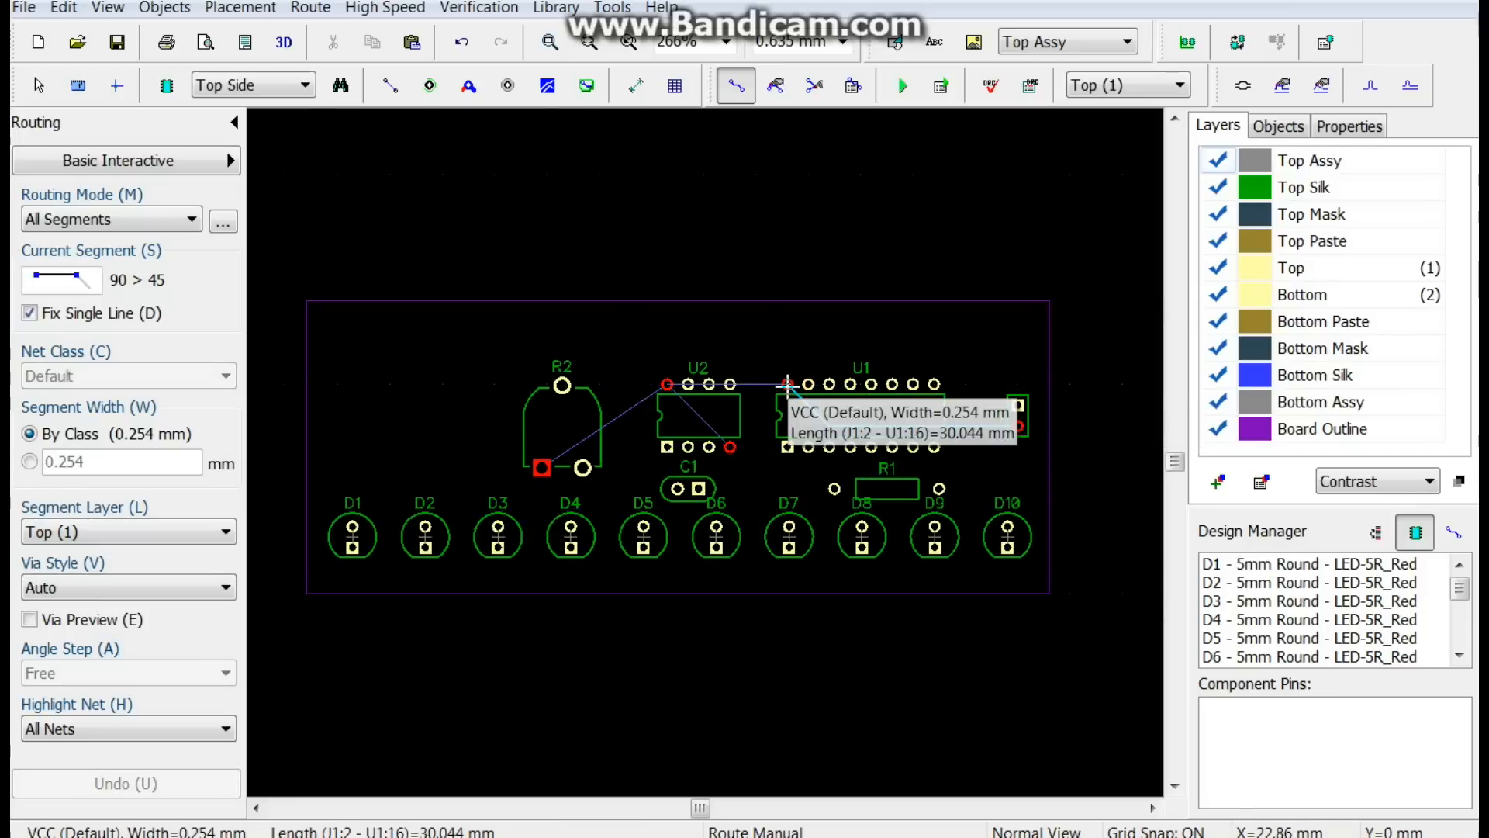
- Continue the VCC trace on the top layer from U1 pin 16 over U2 to its pin 8 and on to R2 pin 1
left_click(788, 383)
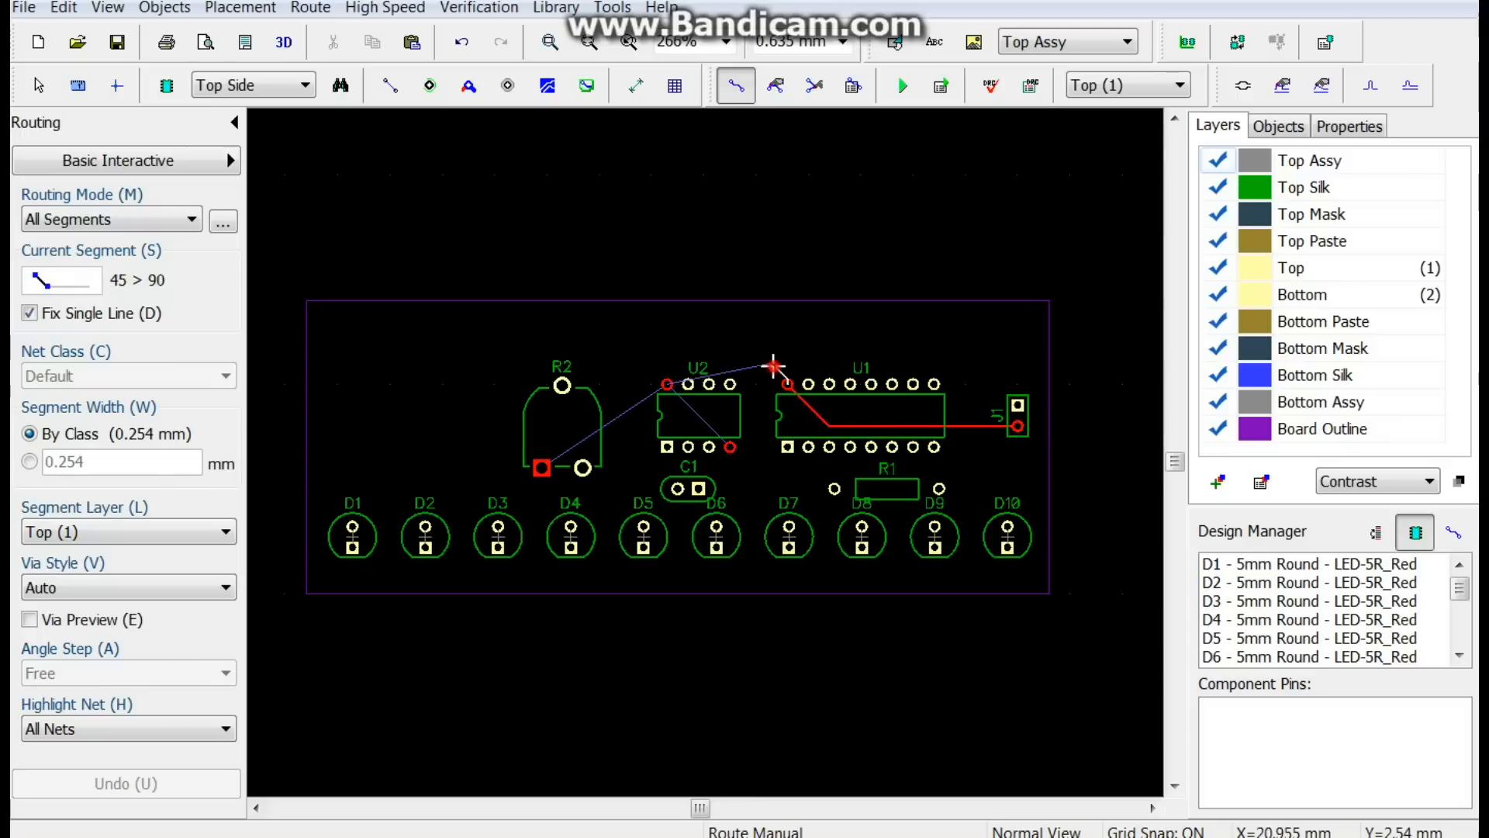
left_click(774, 364)
key("s")
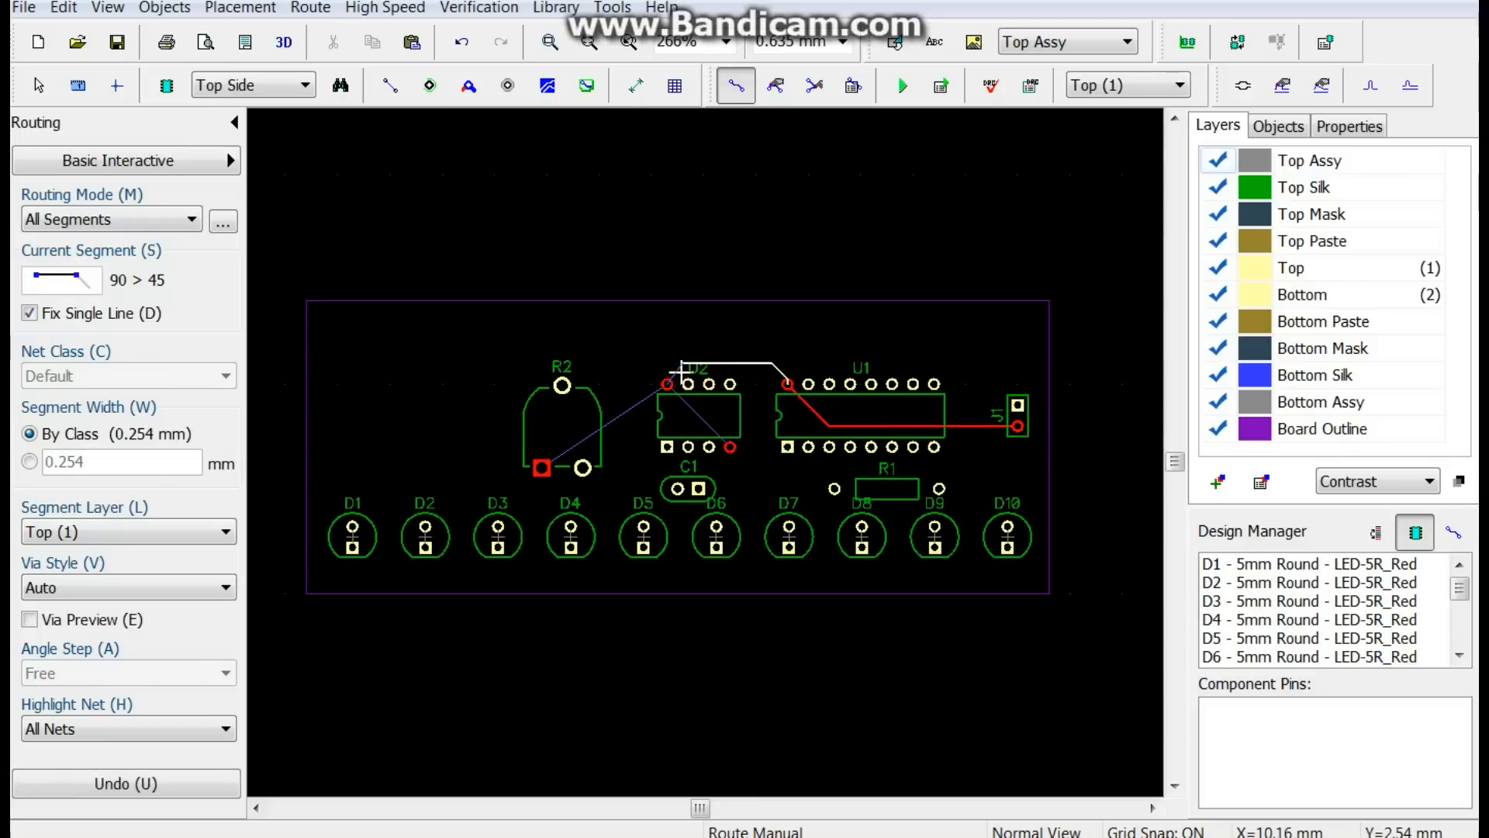
left_click(666, 384)
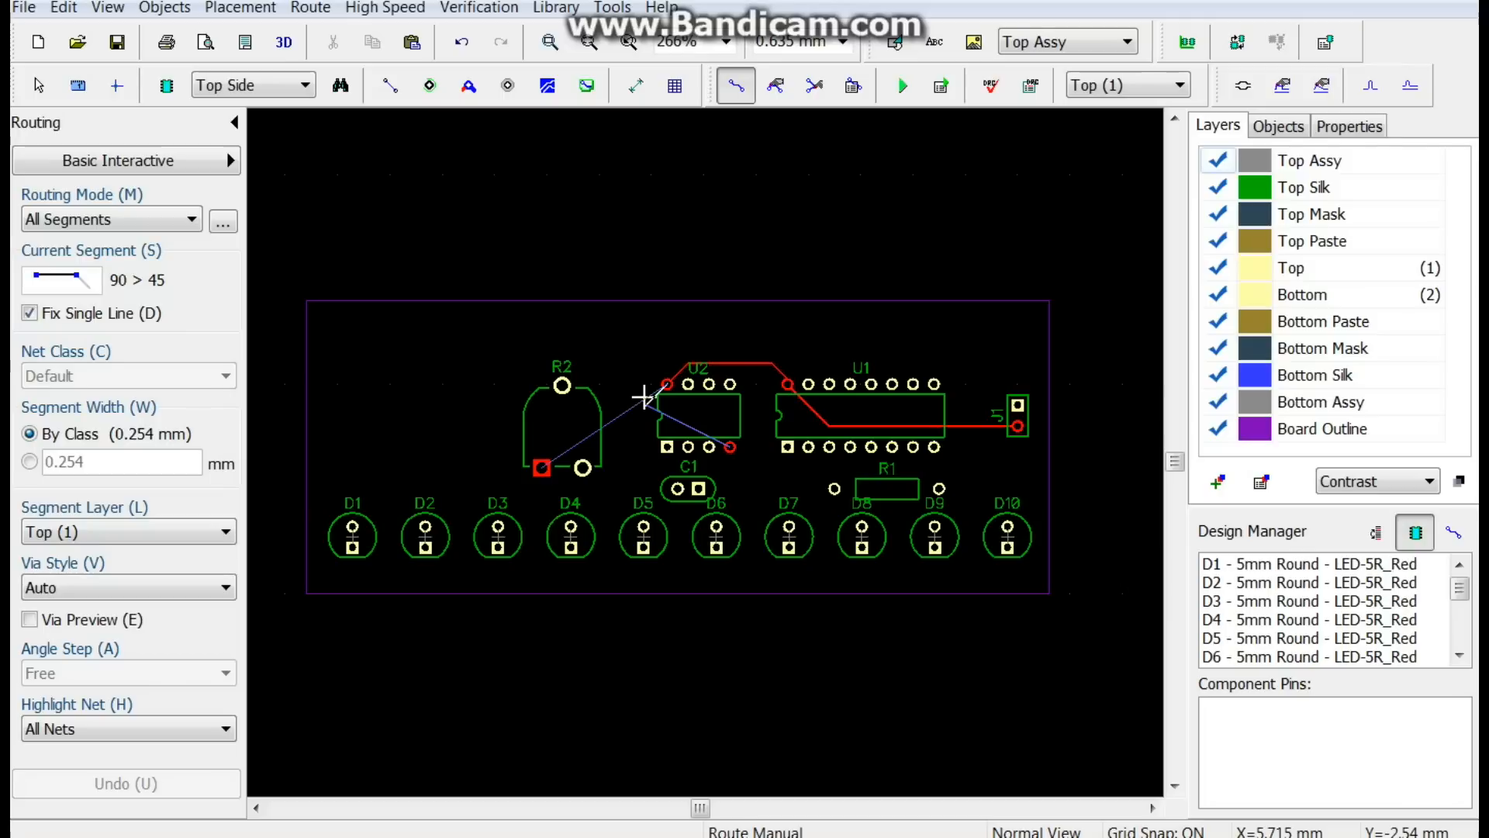
left_click(642, 396)
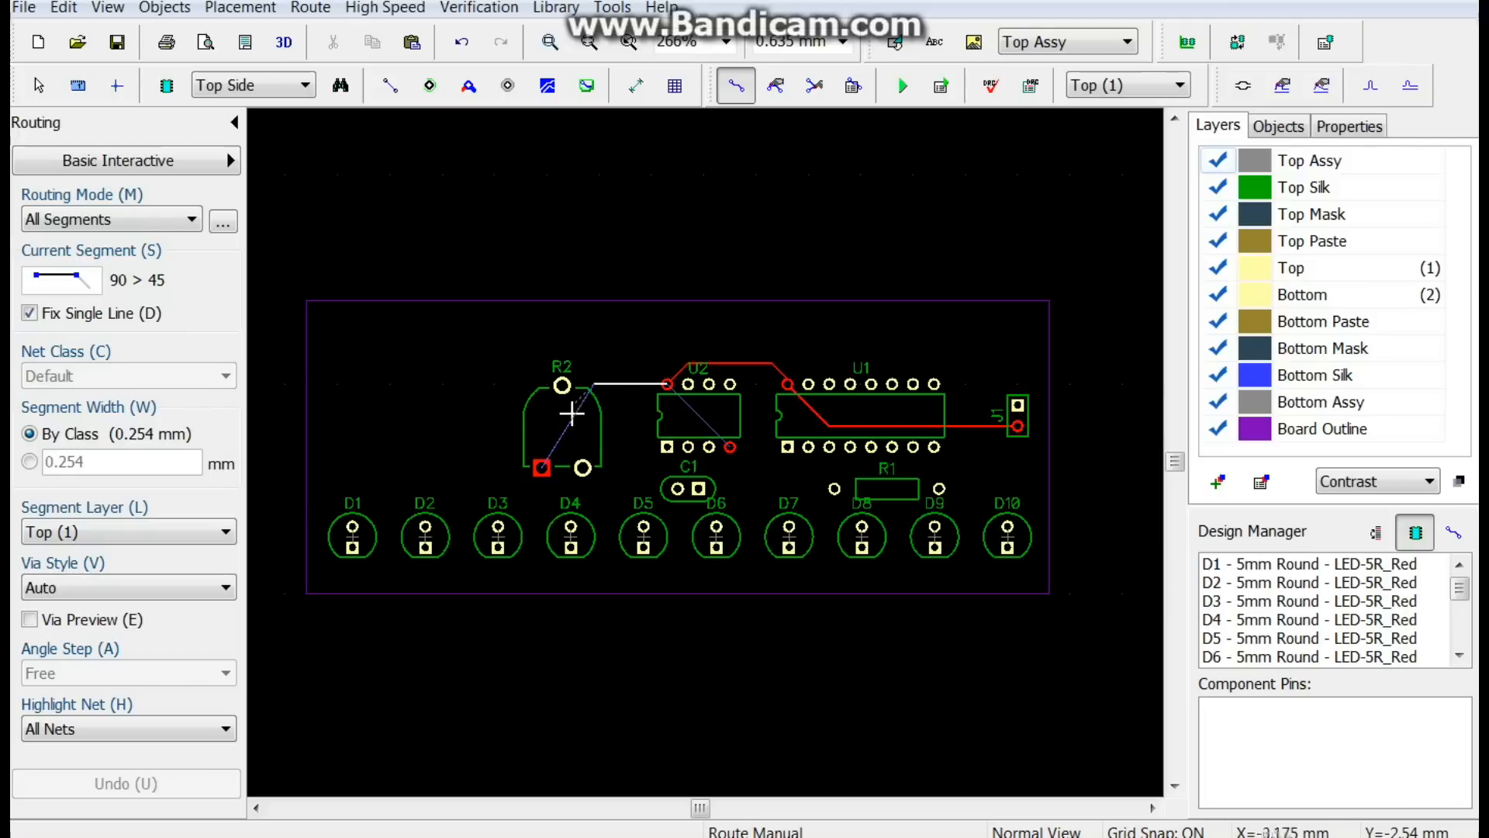
left_click(540, 466)
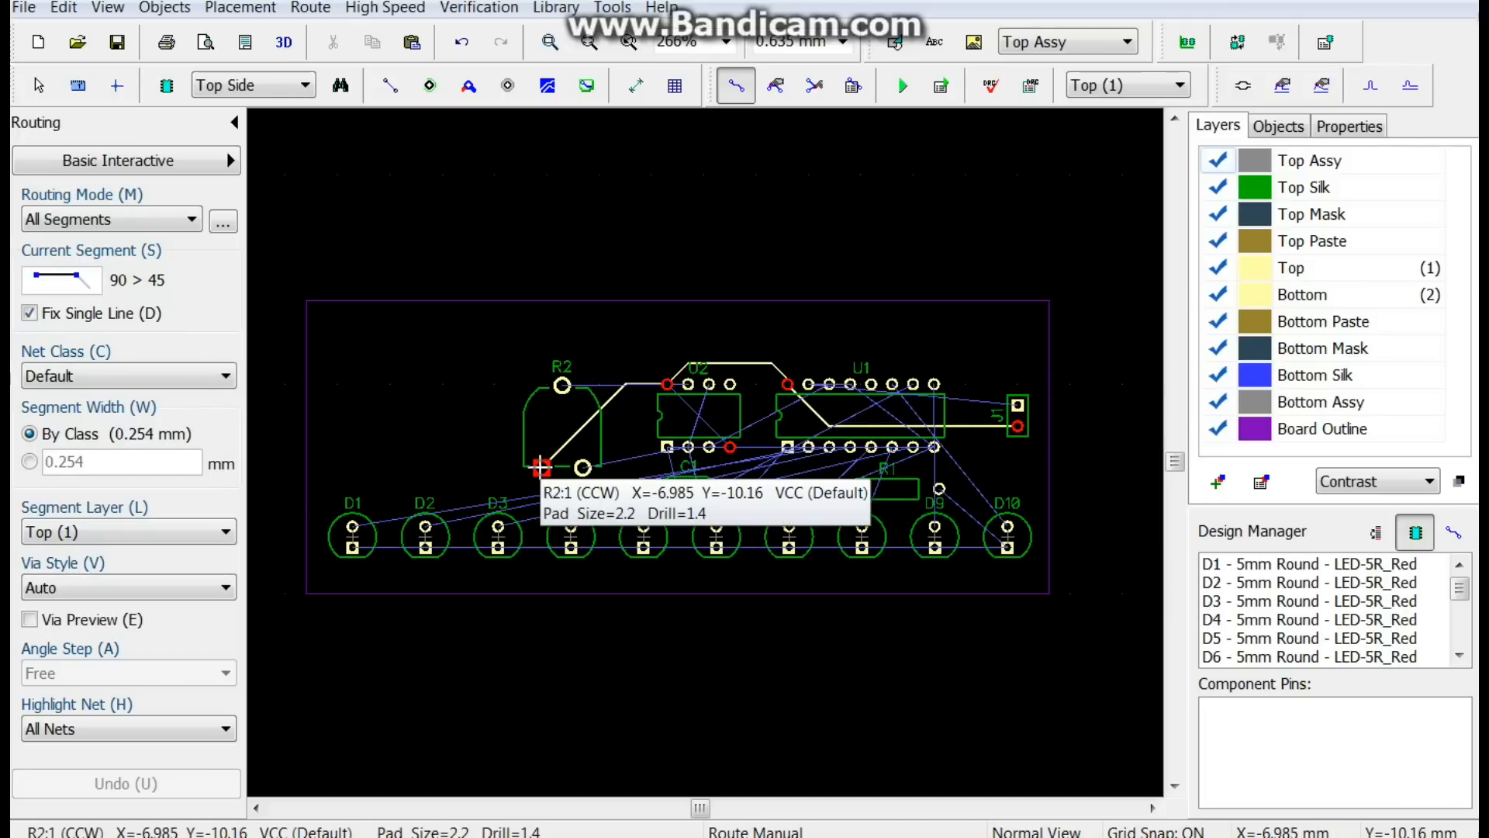
- Route the VCC trace from R2 pin 1 beneath R2 and between U2 and C1 to U2 pin 4
left_click(541, 466)
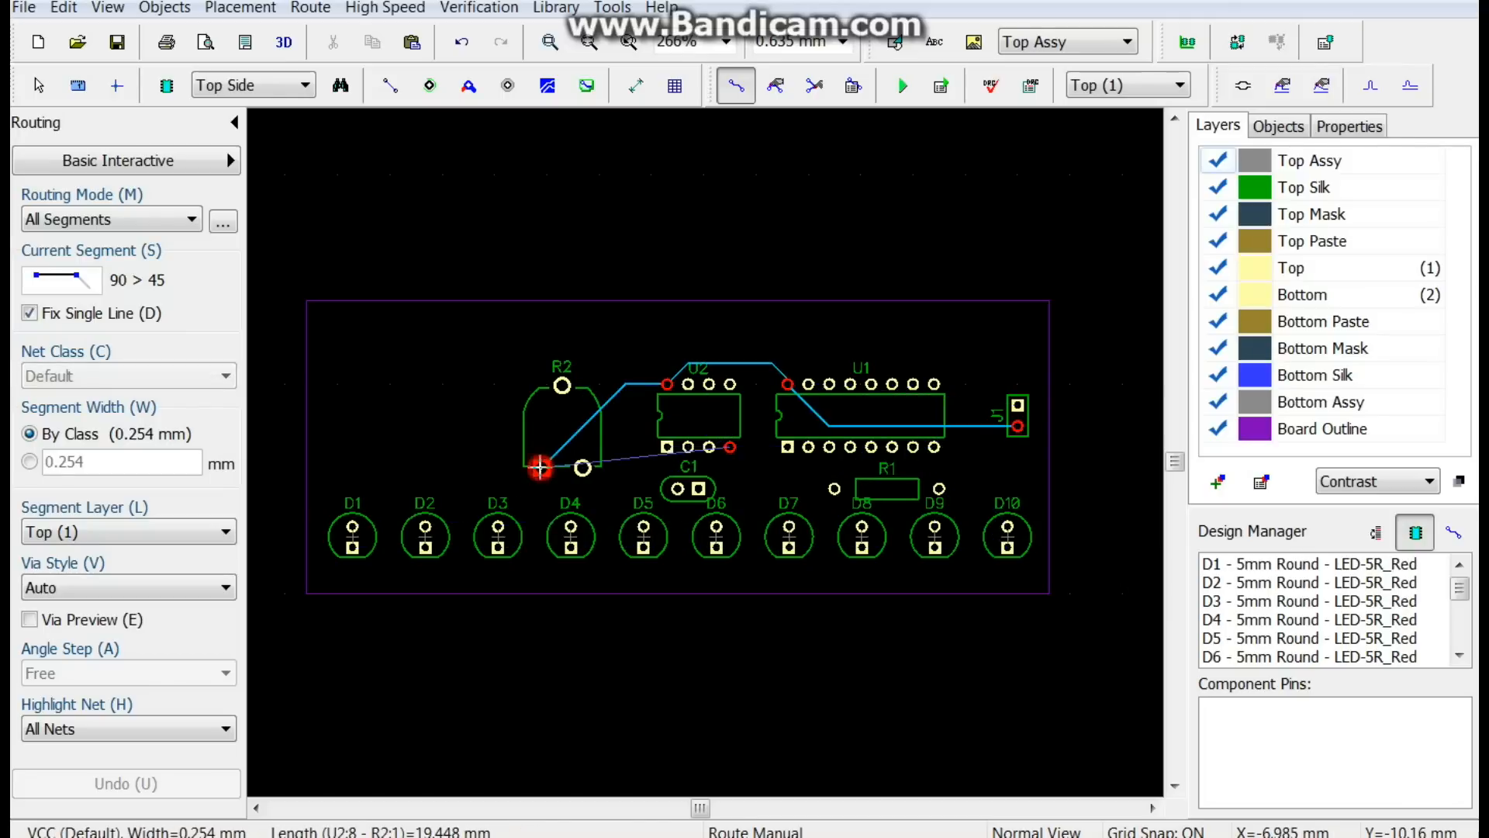
left_click(539, 486)
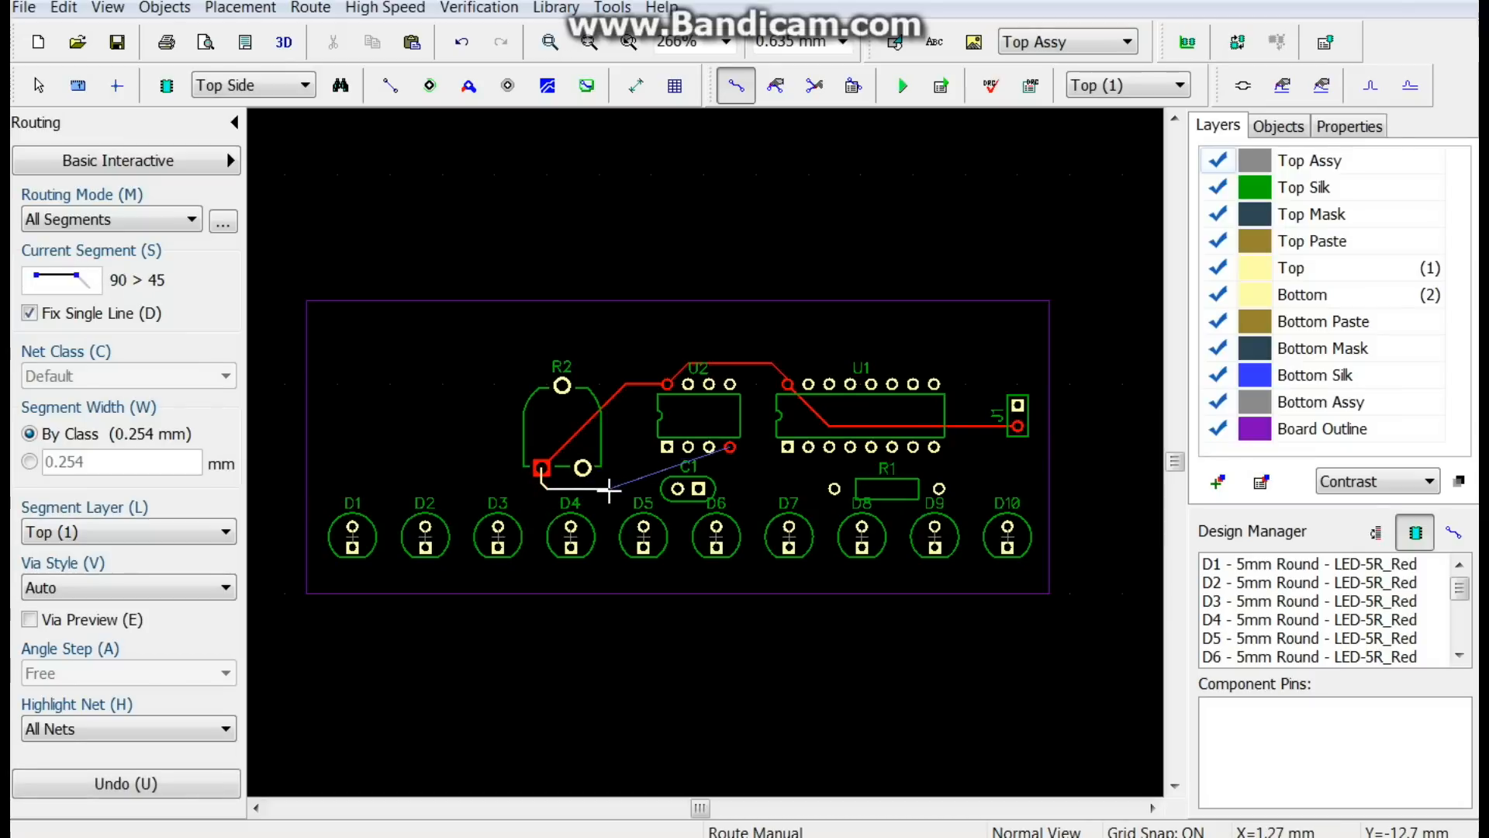
left_click(670, 467)
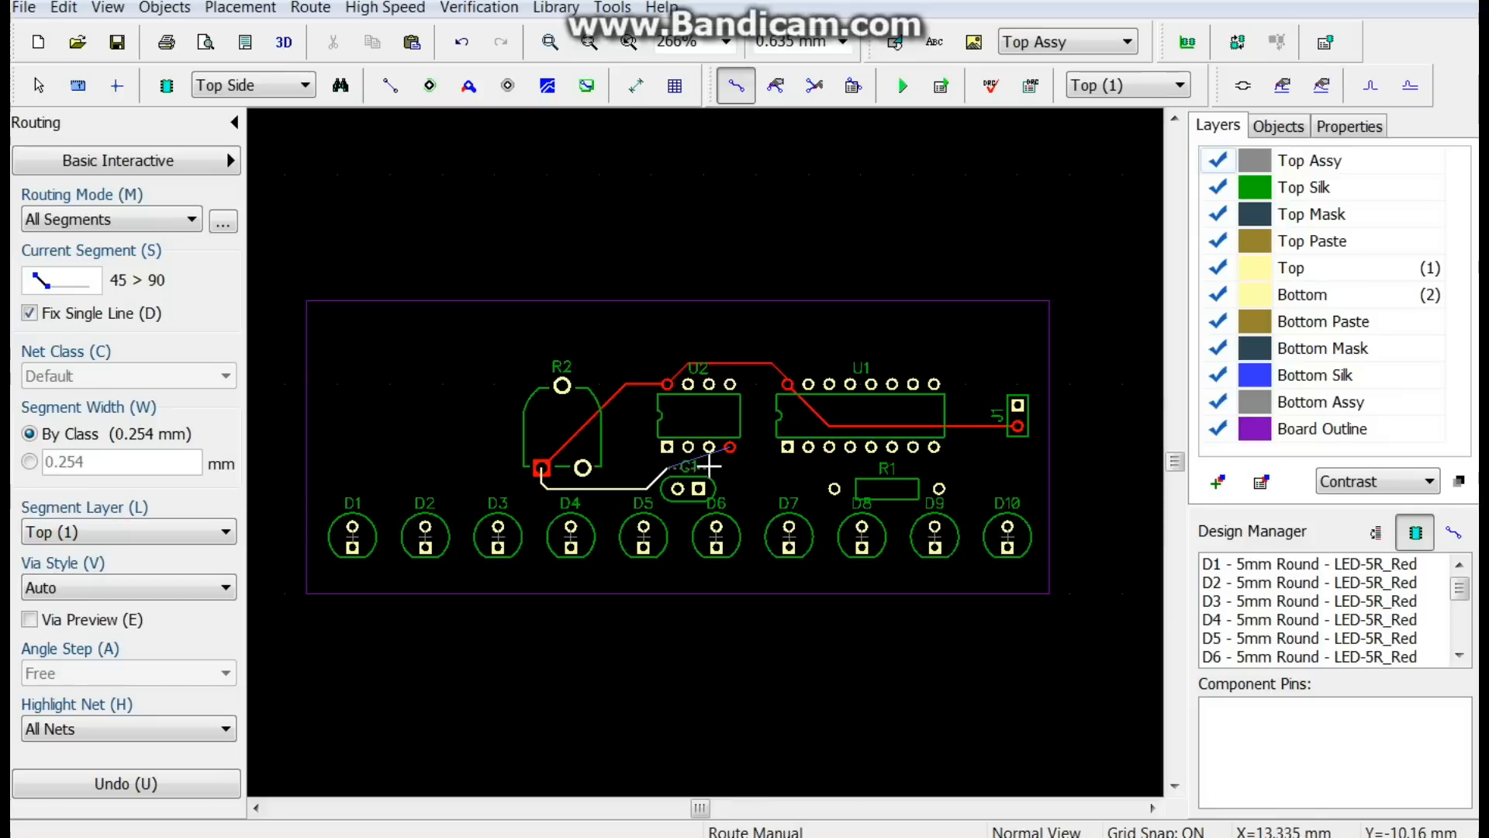
left_click(709, 467)
left_click(730, 447)
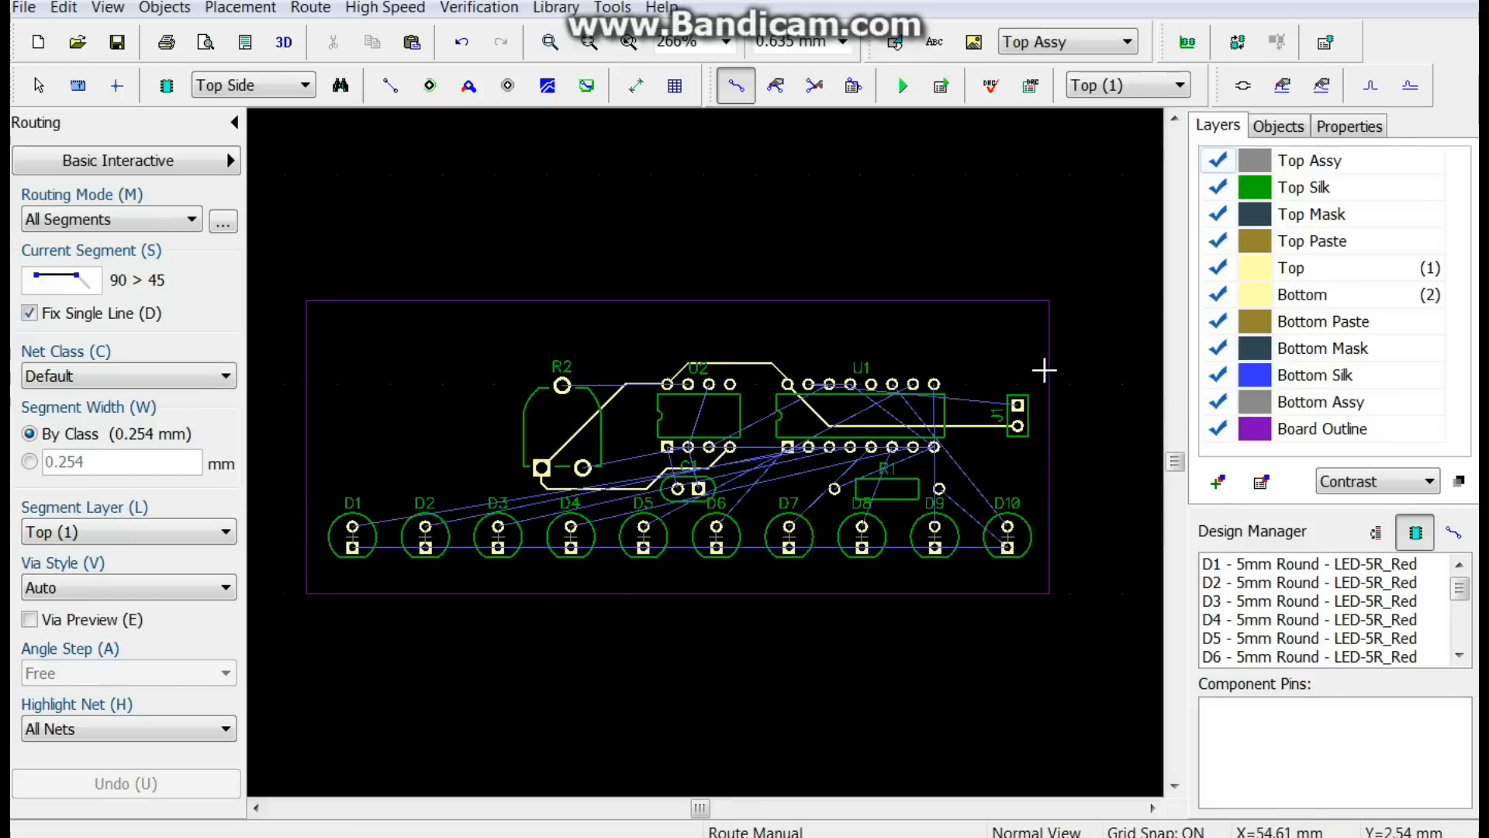
- Route a top-layer GND trace from J1 pin 1 above U1 to U1 pin 15
left_click(1017, 404)
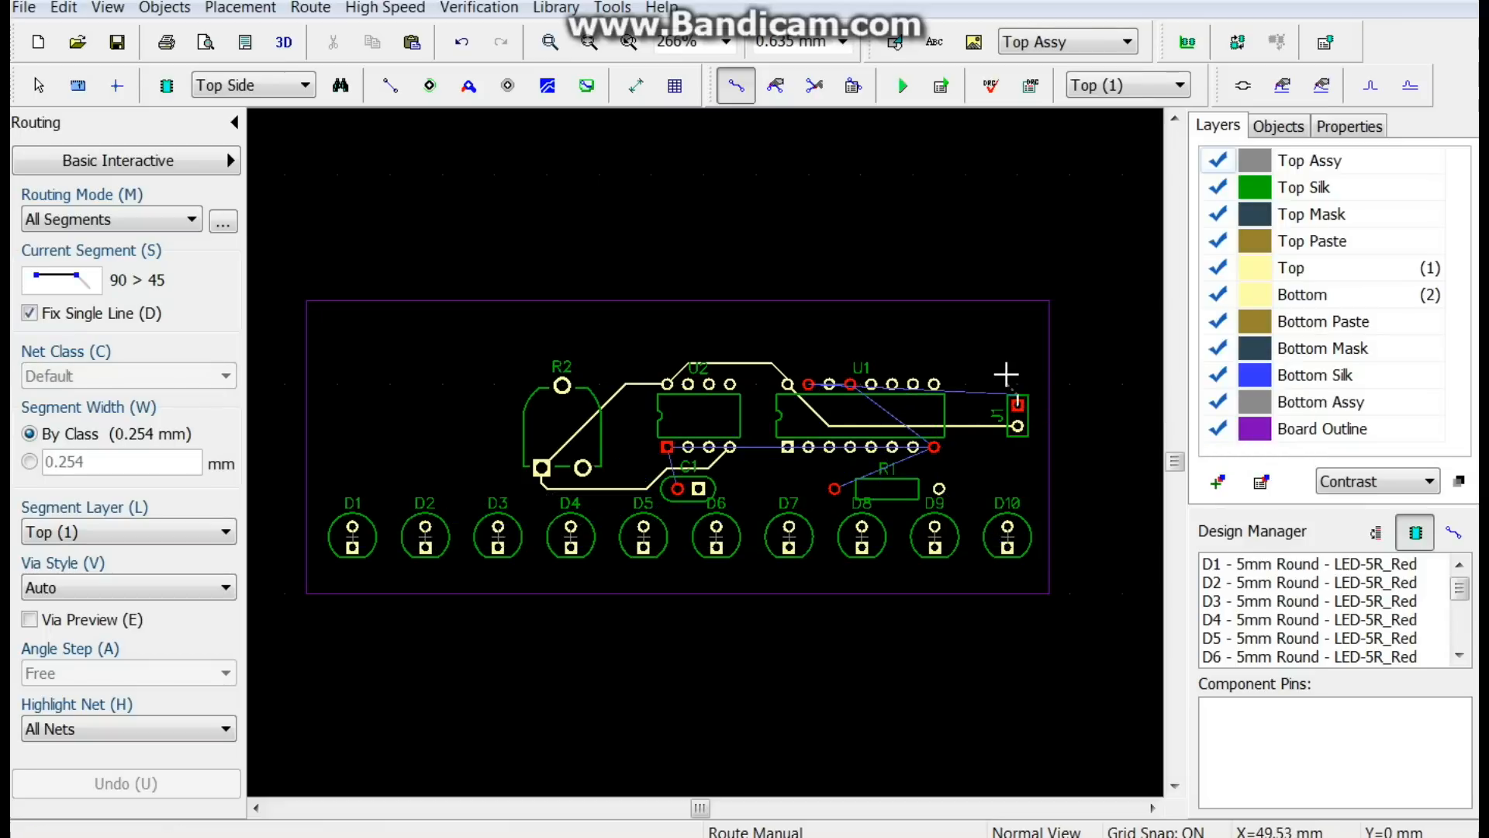
key("s")
left_click(979, 363)
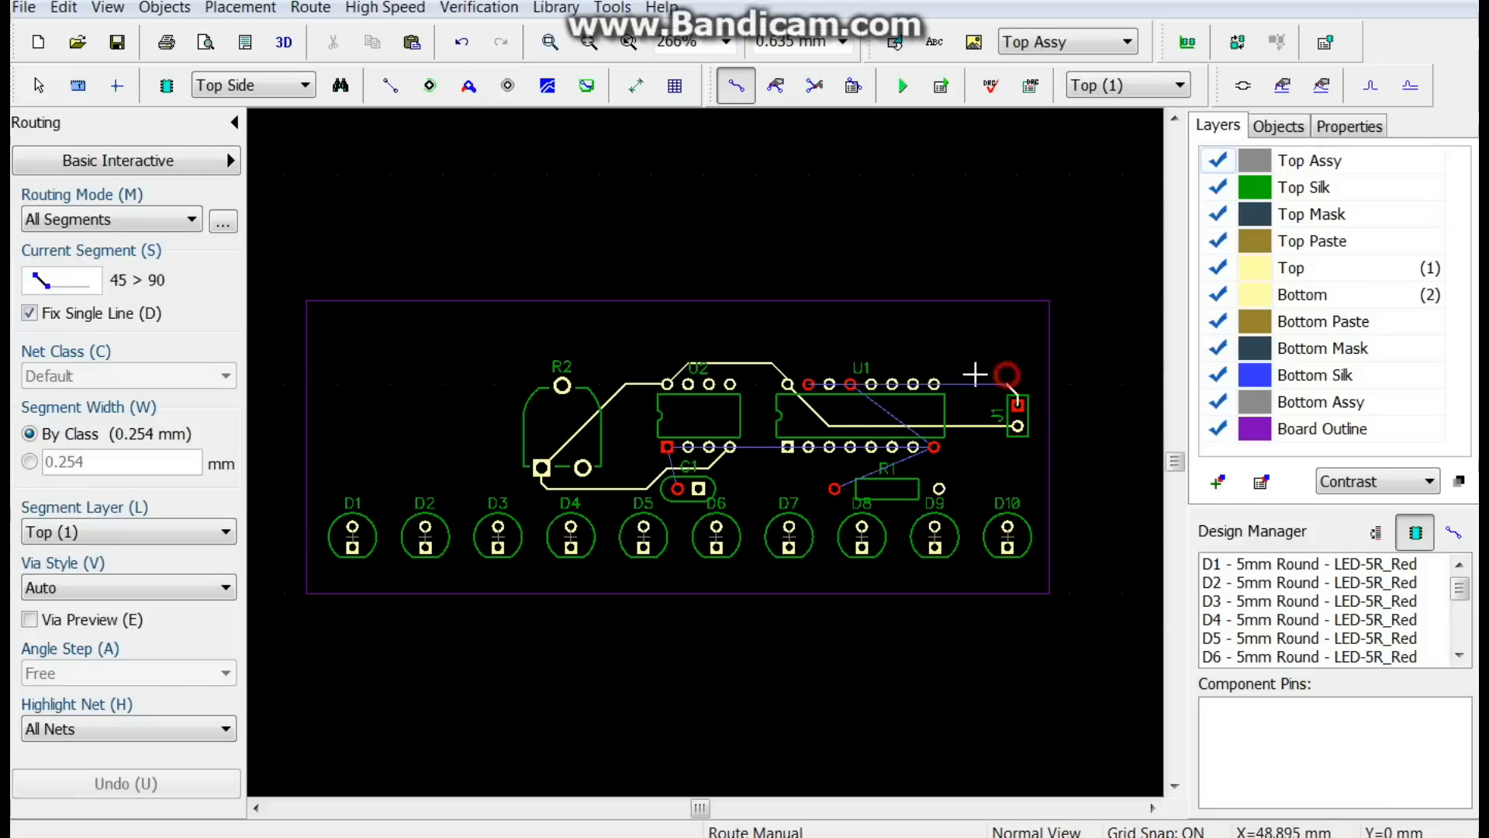
key("s")
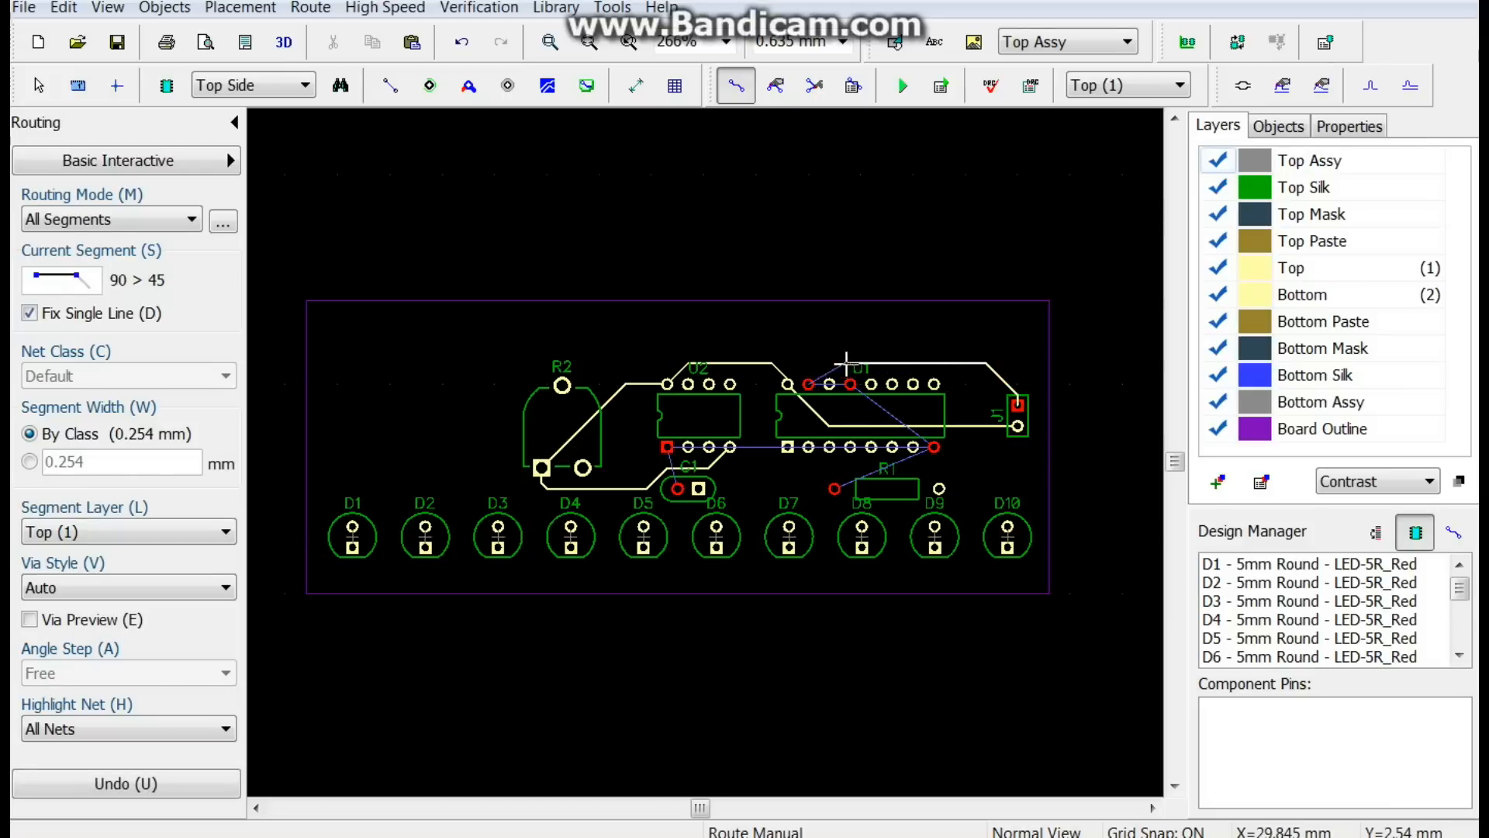
left_click(806, 383)
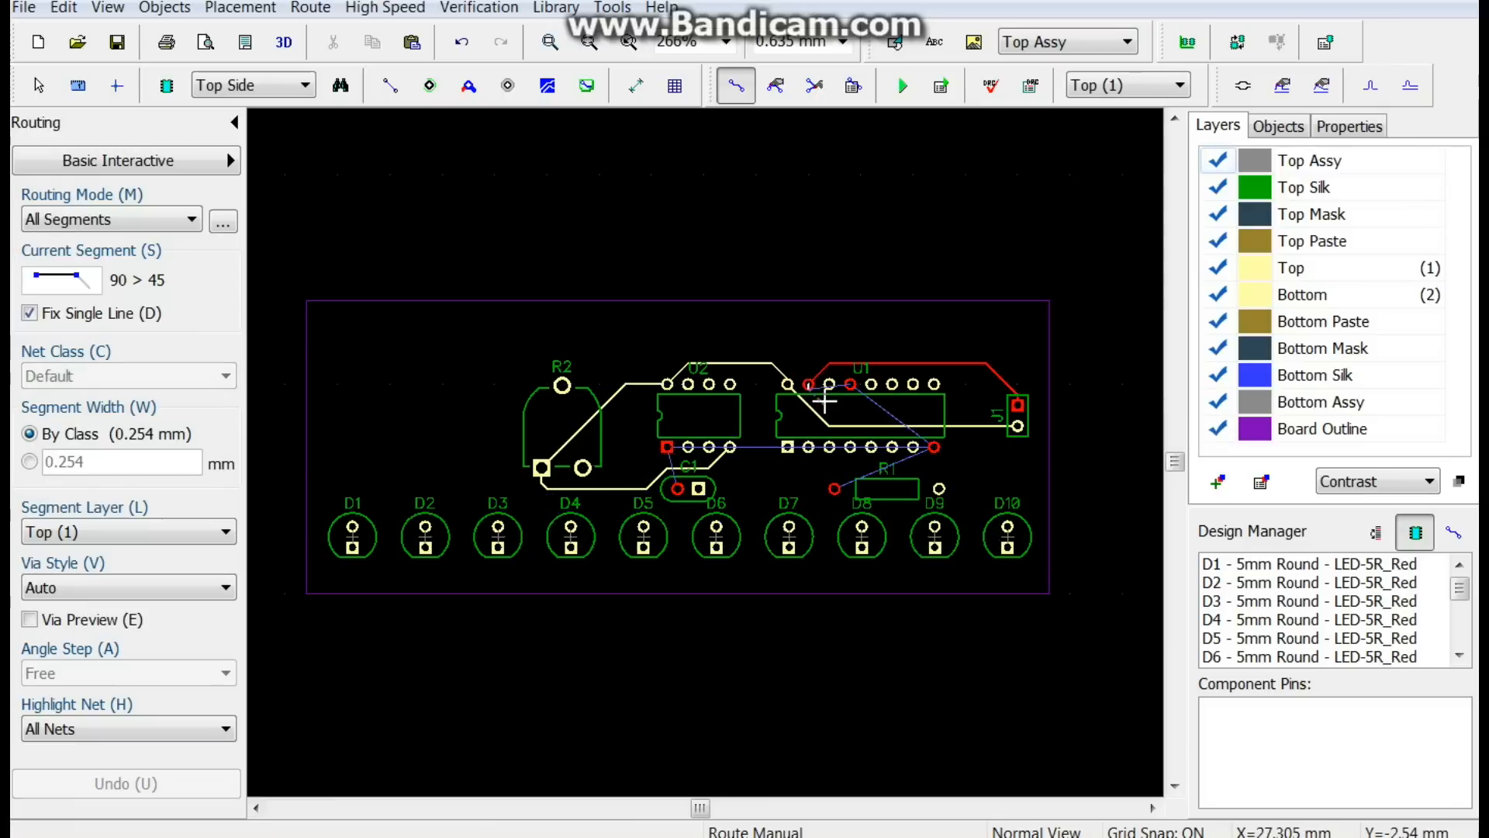
left_click(826, 407)
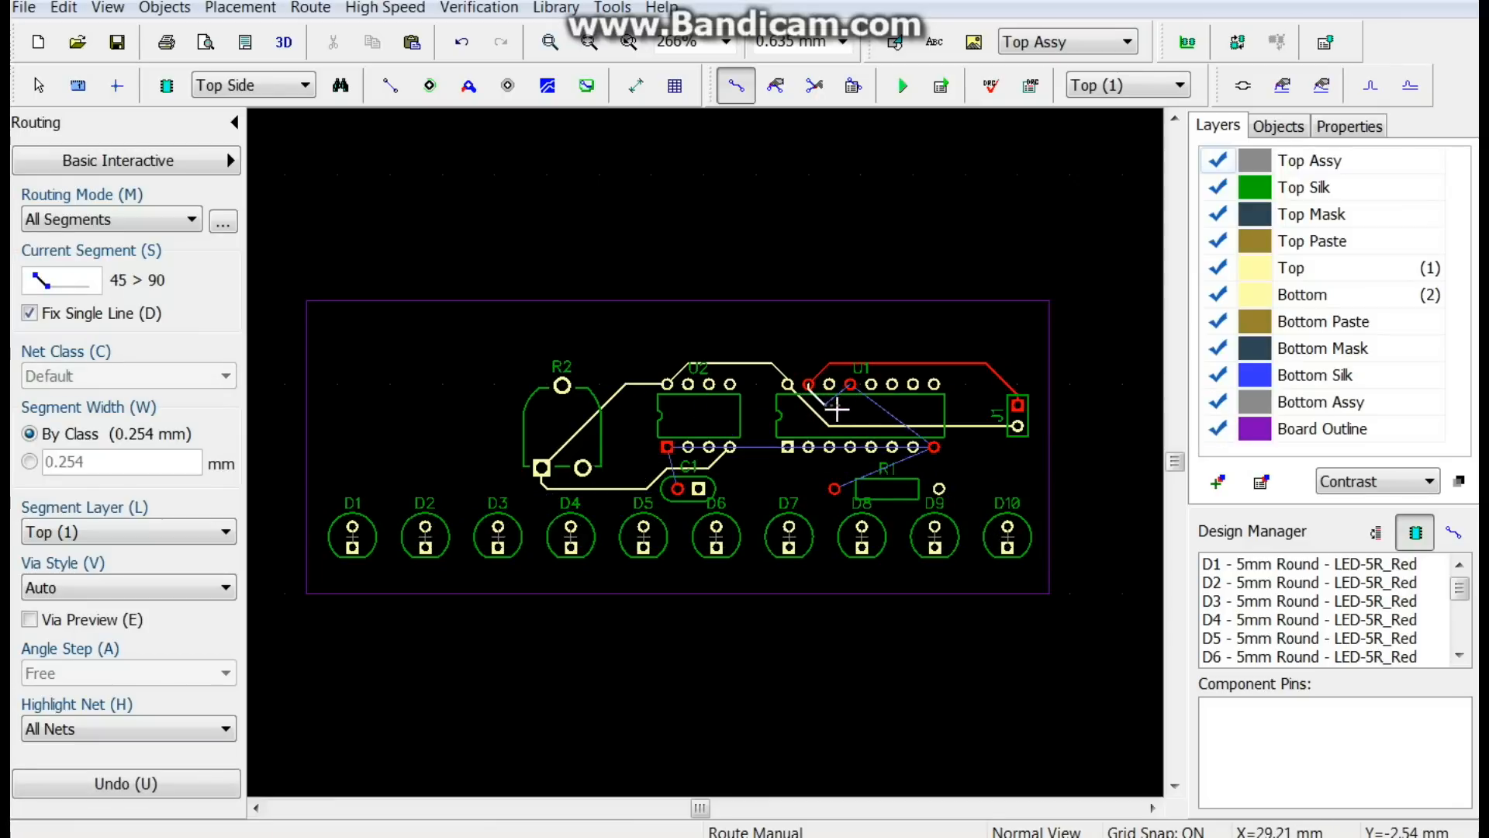
left_click(835, 413)
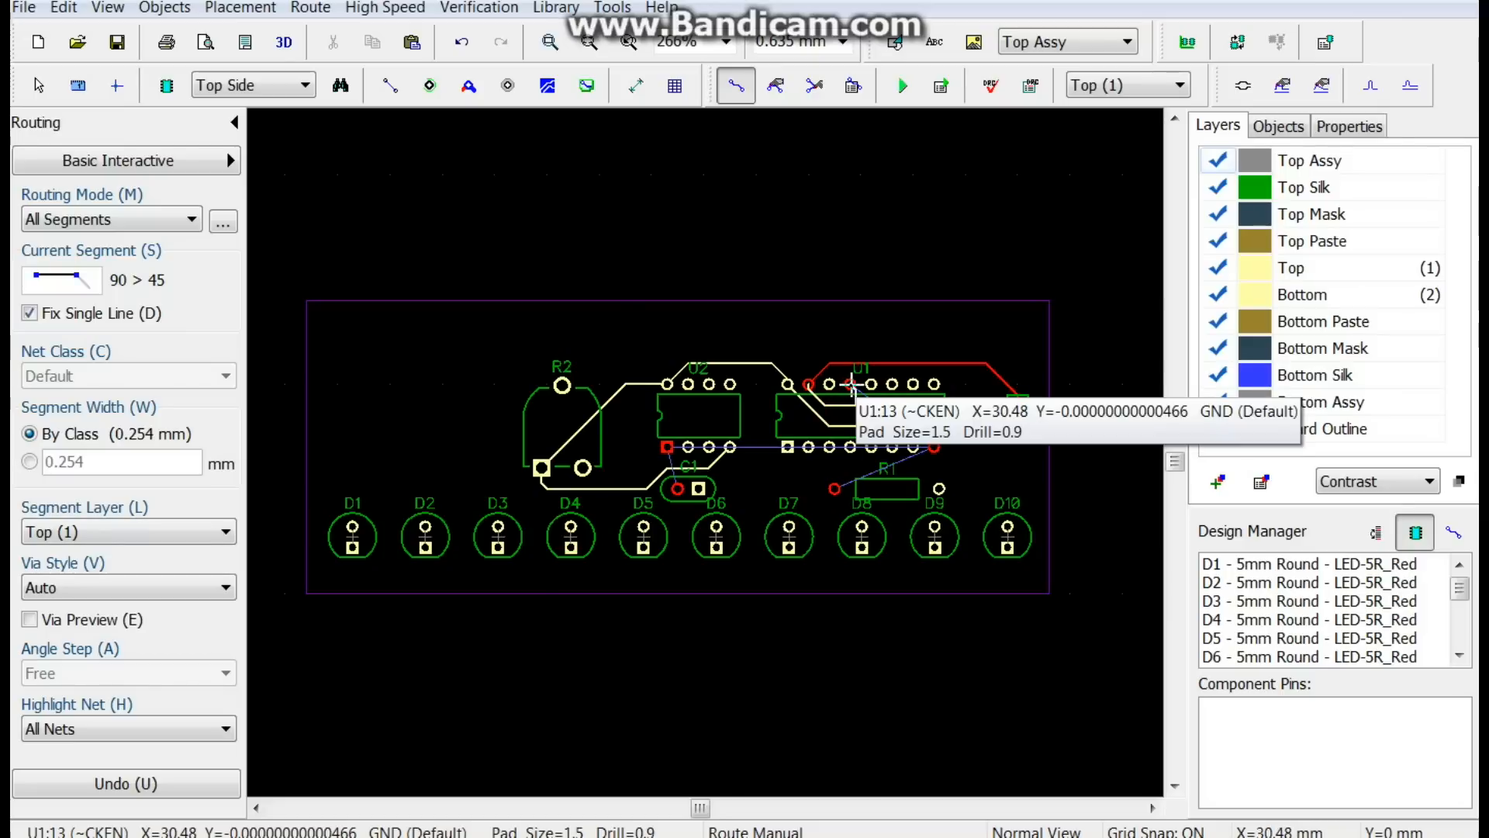
right_click(851, 383)
left_click(886, 428)
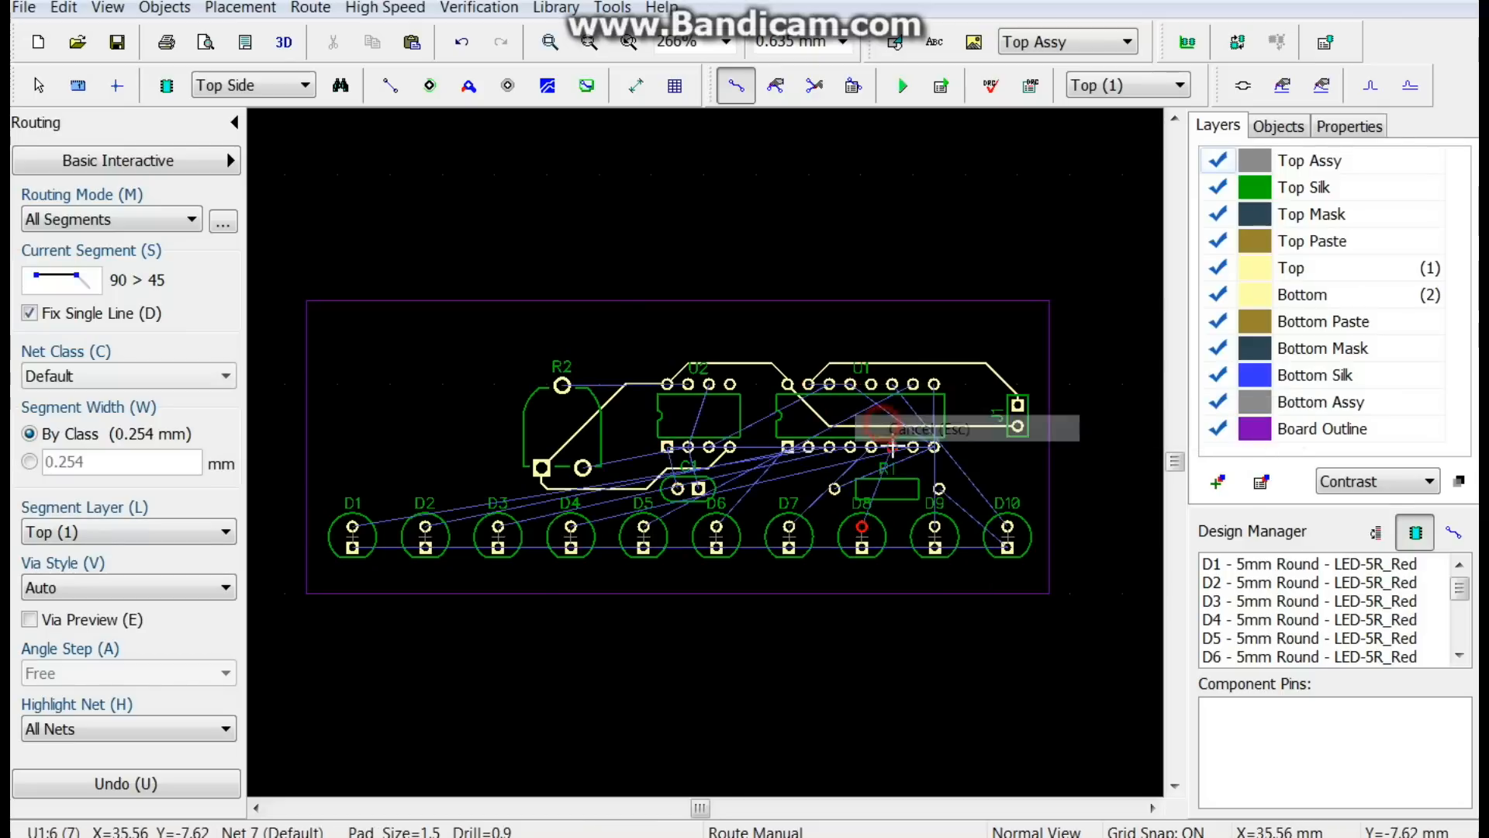
- Route a short V-shaped GND trace on the top layer from U1 pin 15 to U1 pin 13, passing below pin 14
left_click(809, 383)
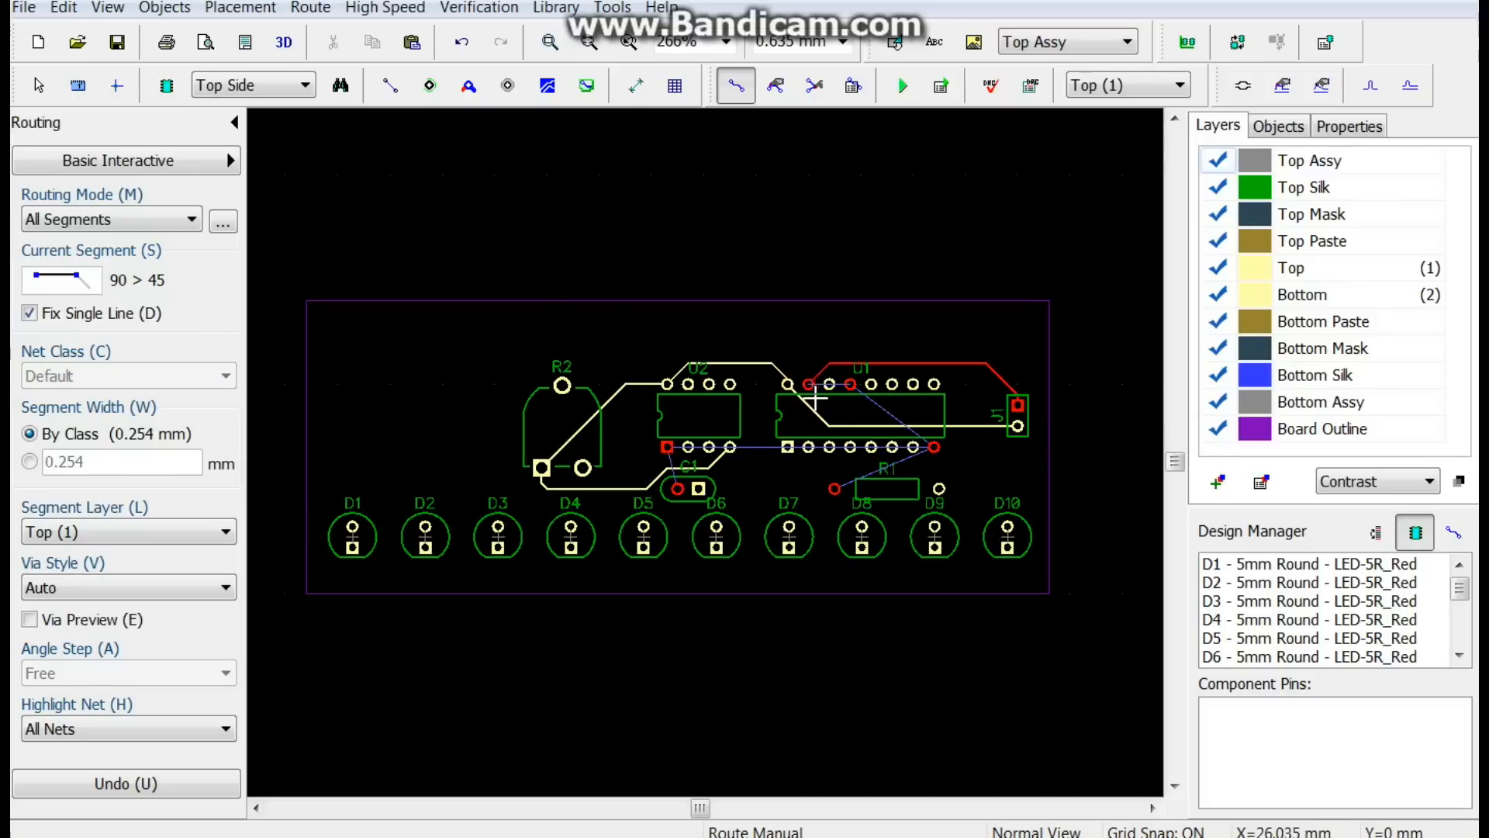
key("s")
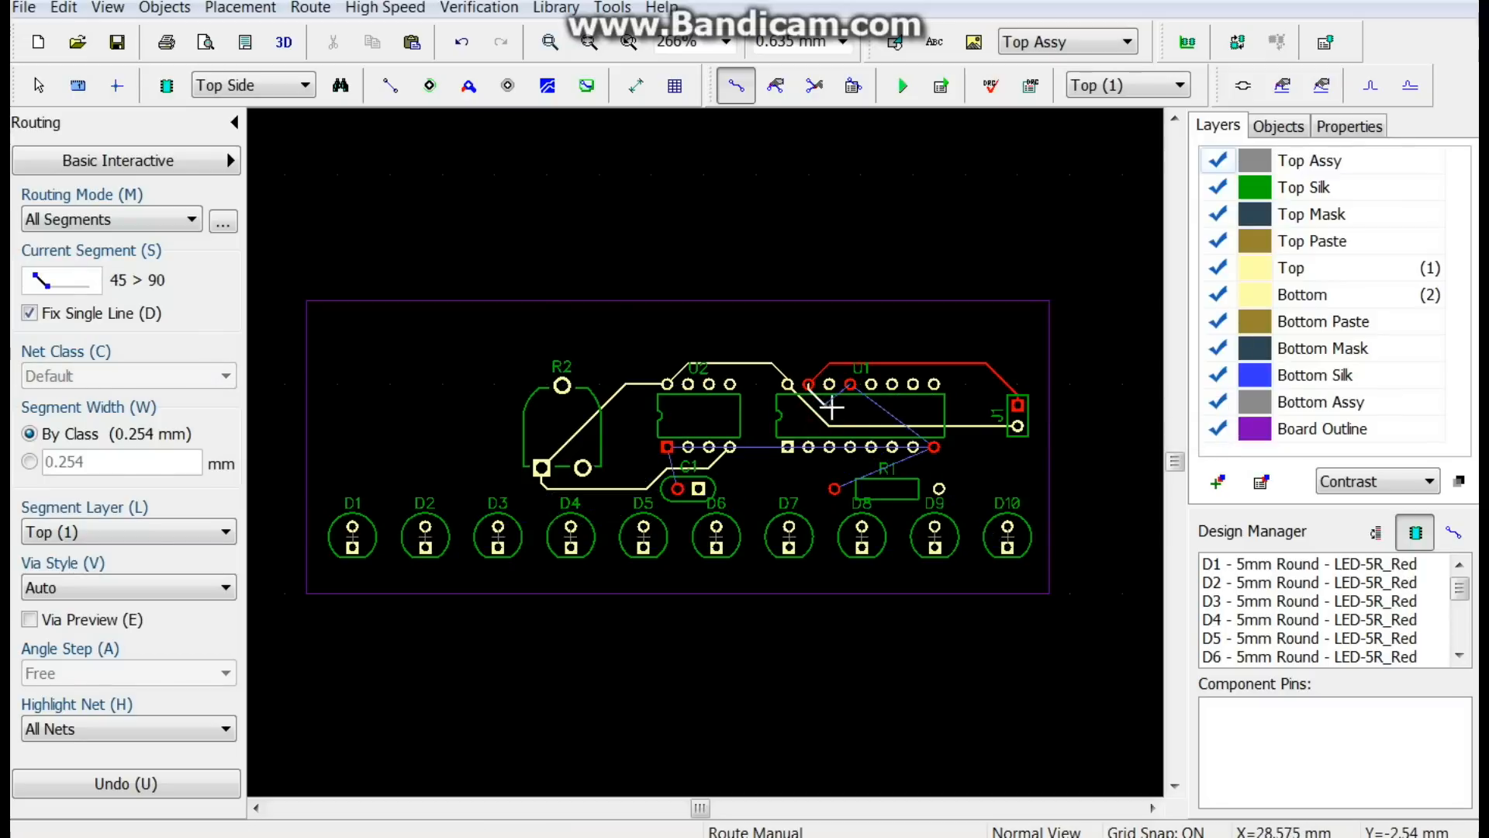
key("s")
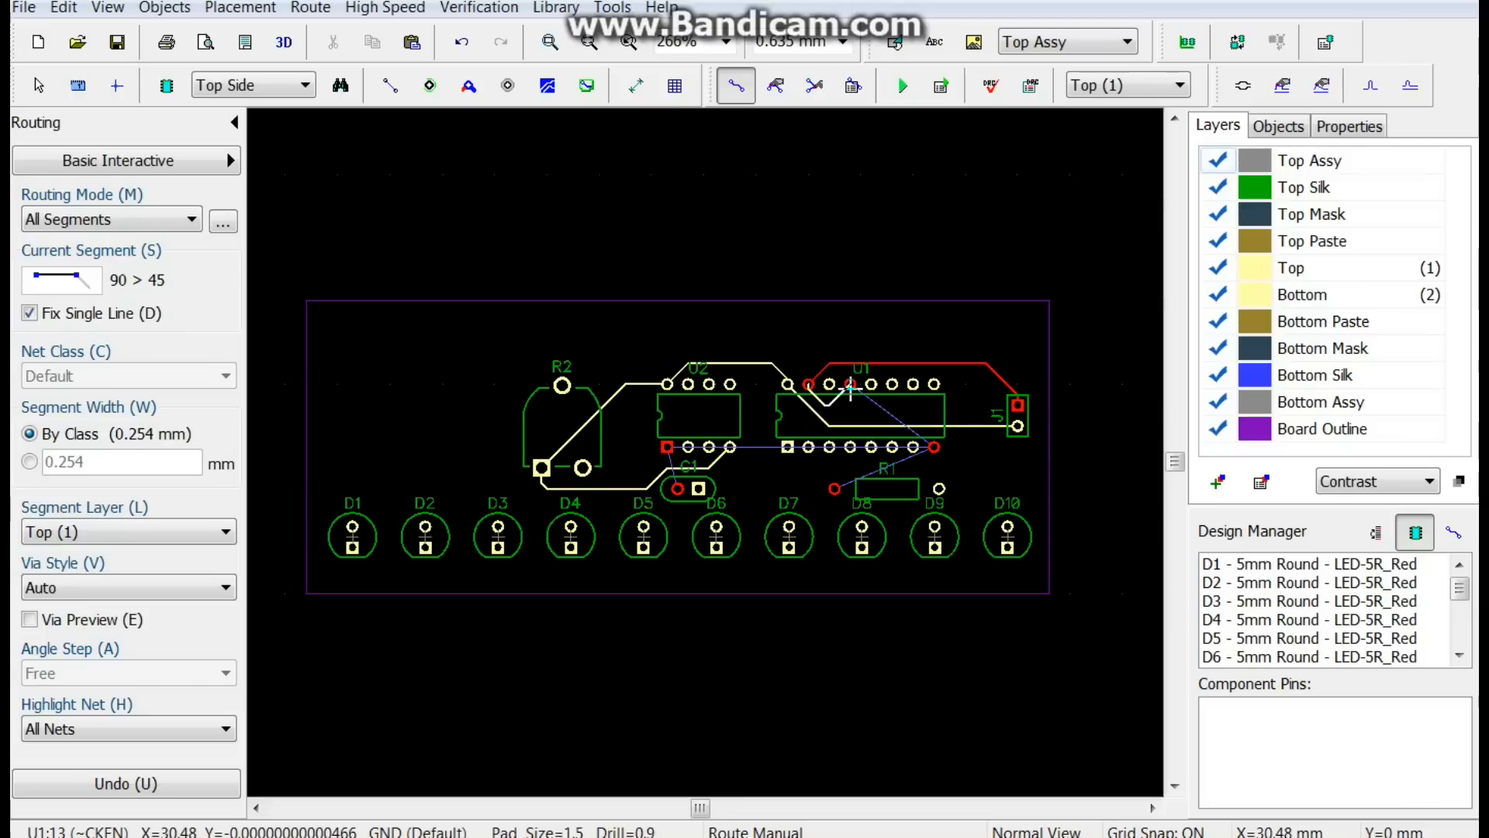
key("Escape")
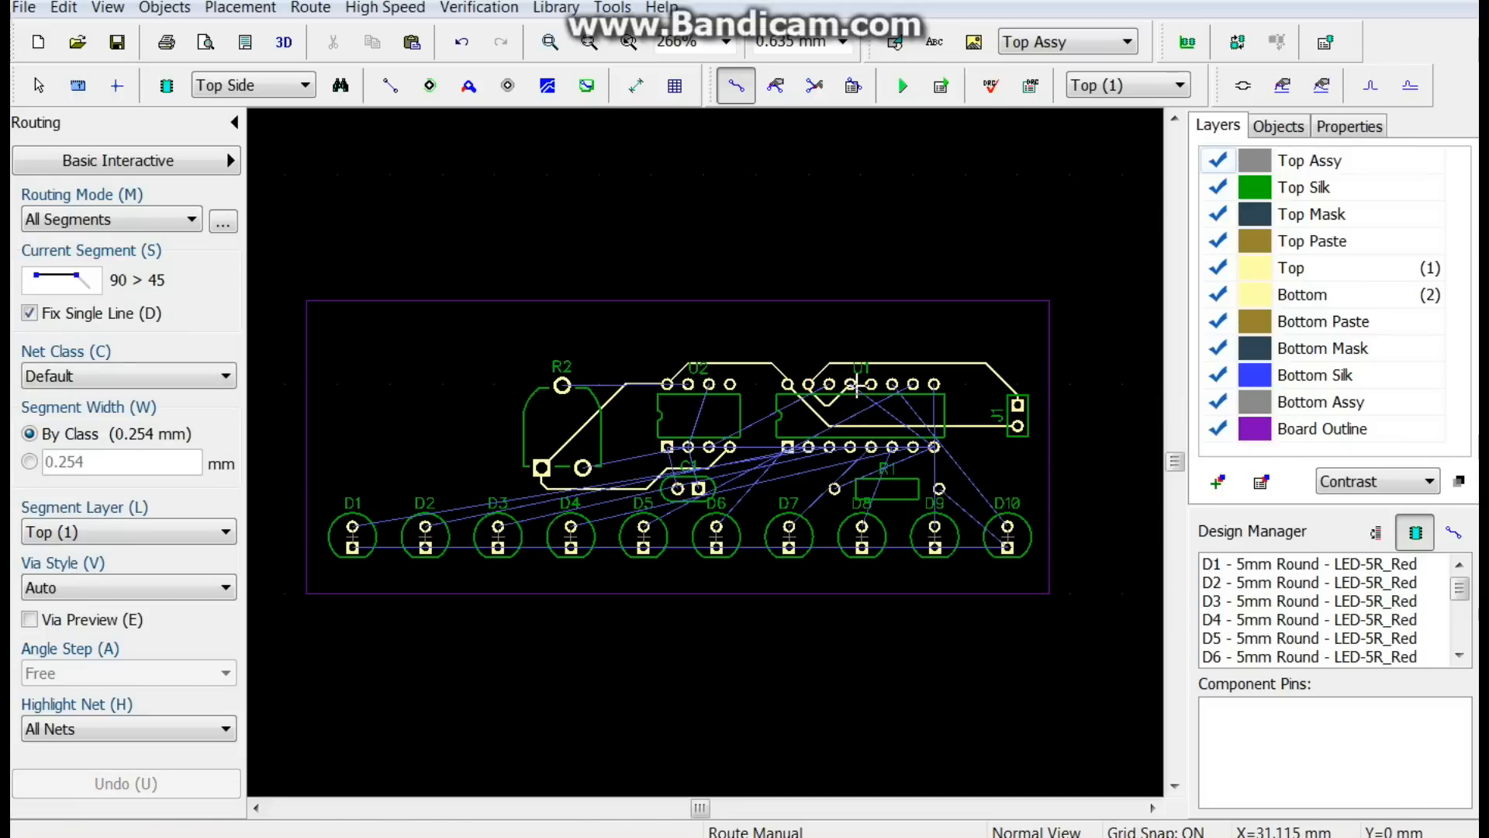
- Route GND from U1 pin 13 to U1 pin 8, changing the segment layer to Bottom (2) partway
left_click(851, 384)
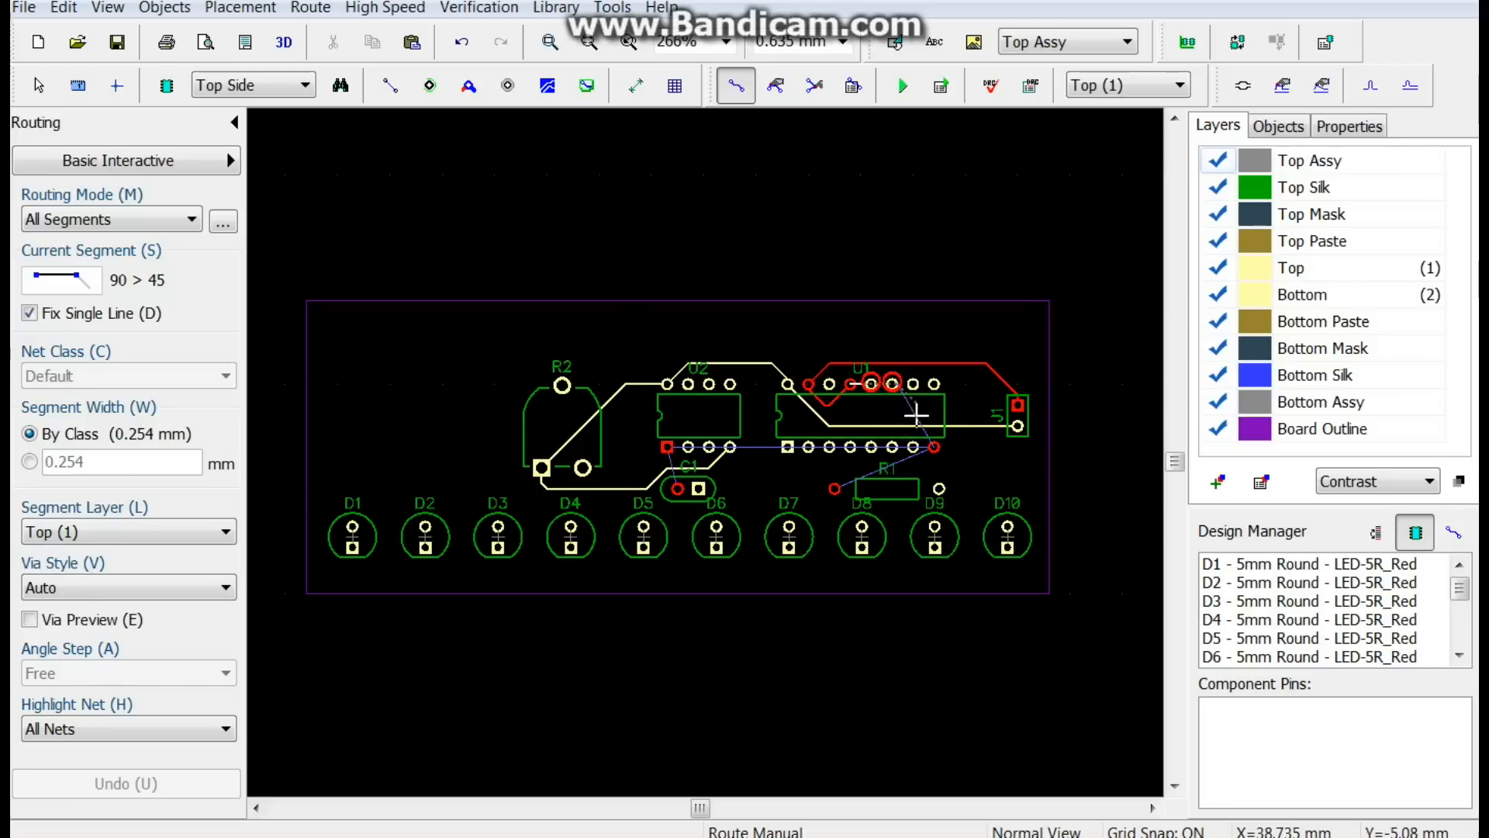
left_click(867, 412)
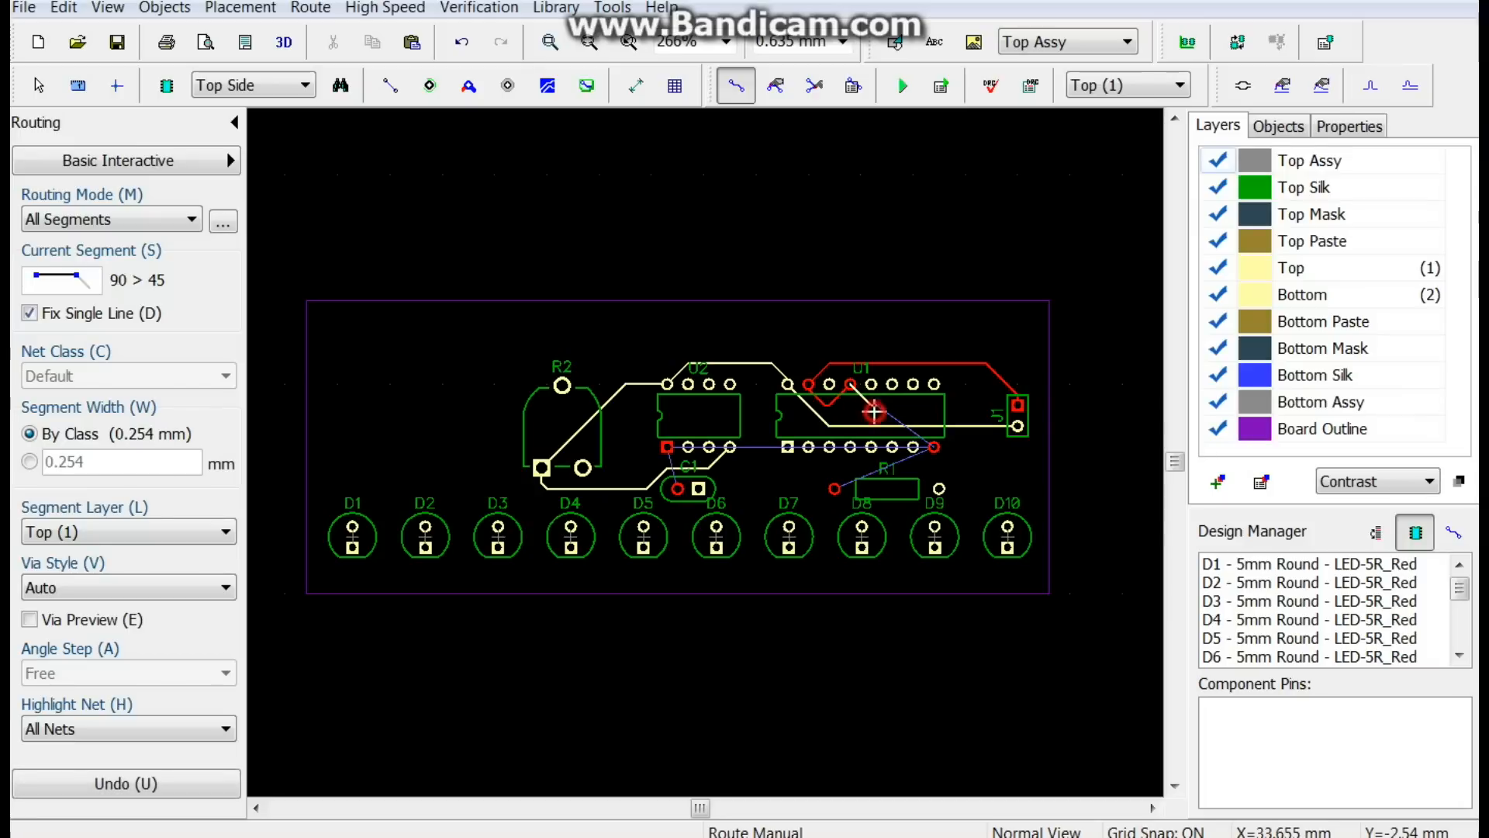
right_click(874, 412)
mouse_move(1036, 615)
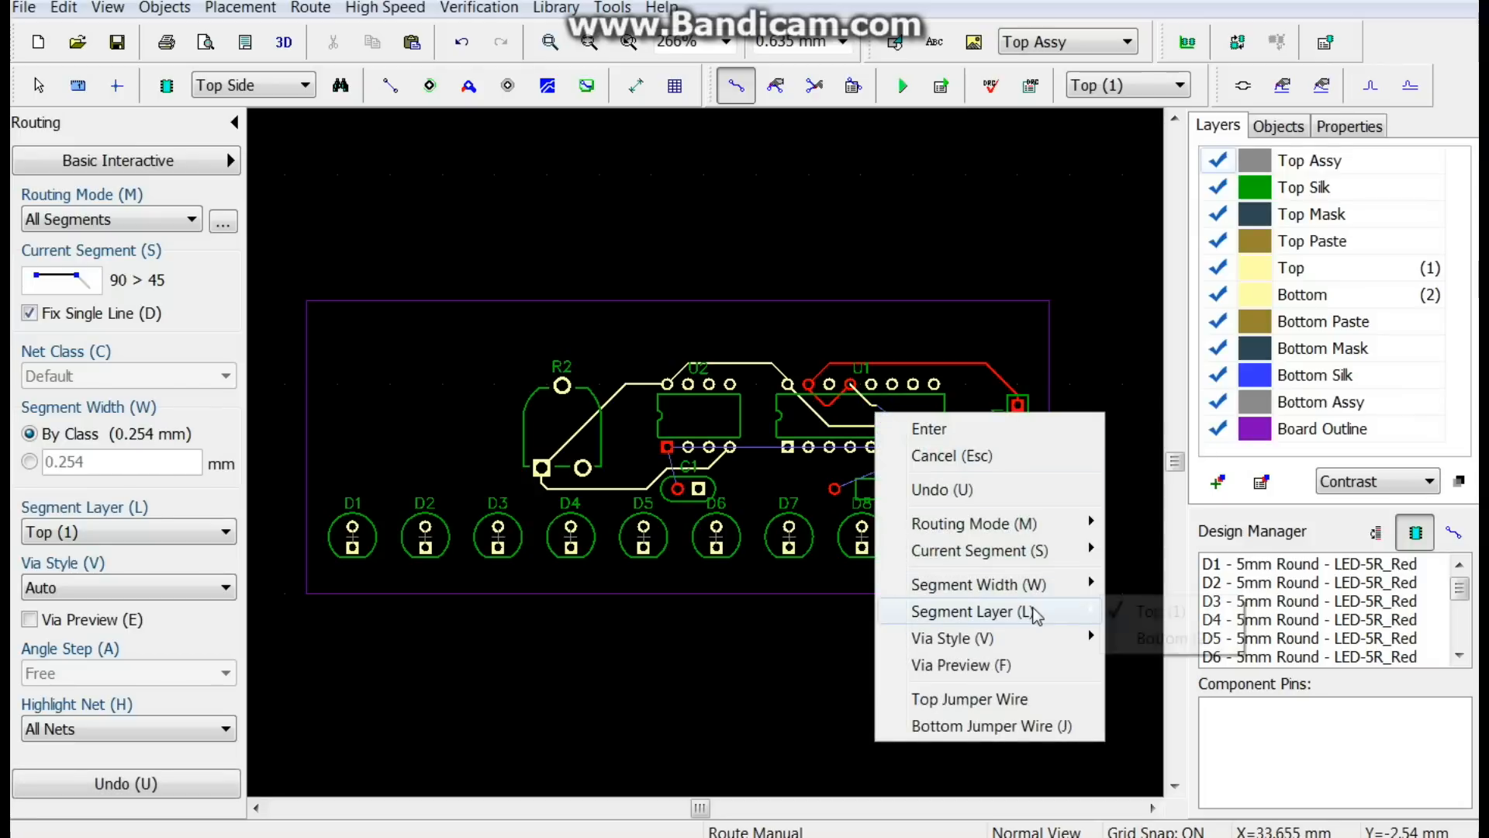
left_click(1148, 638)
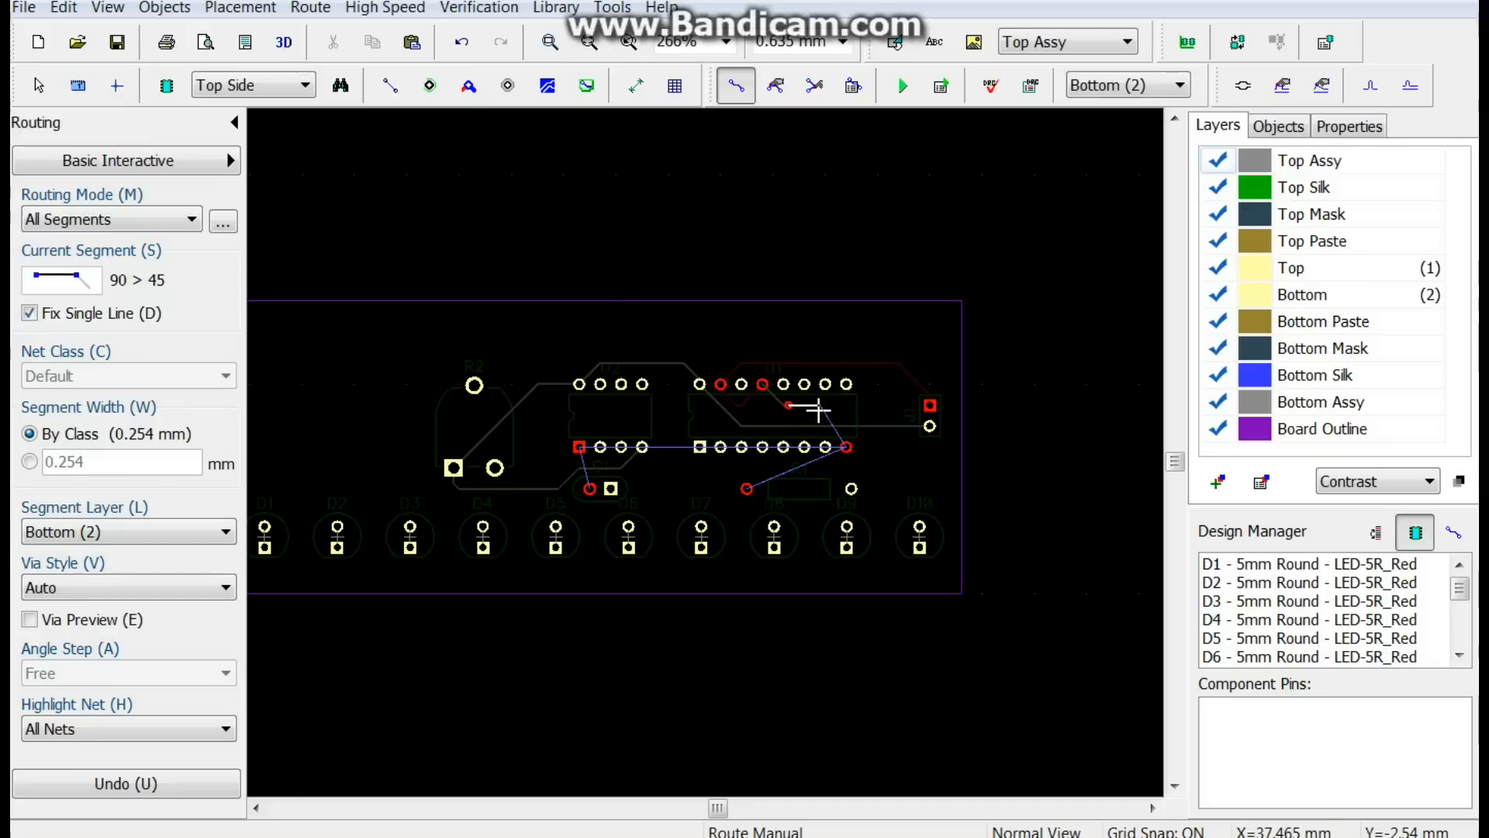
left_click(845, 446)
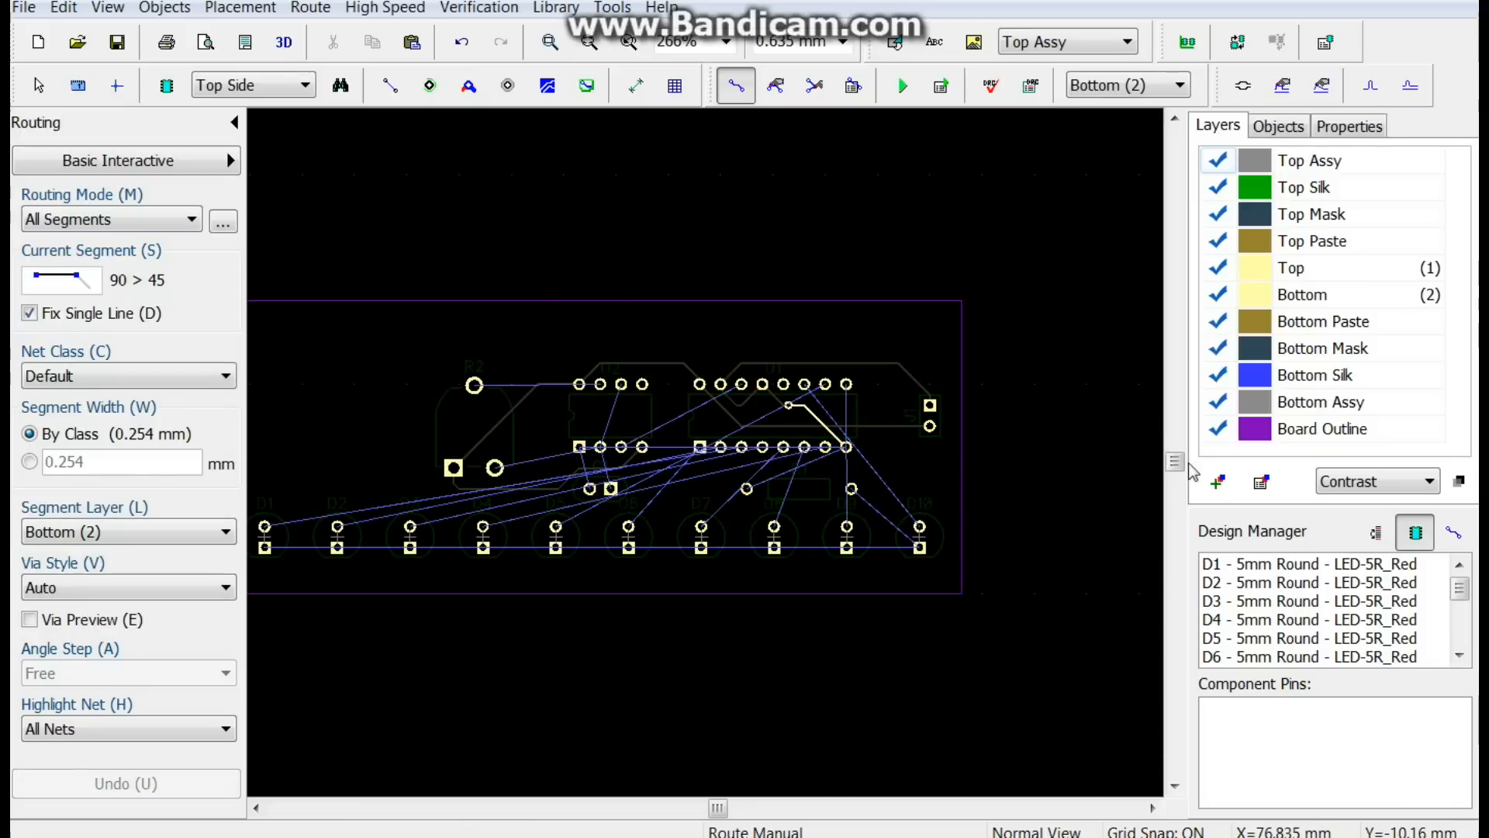
- Set the segment layer to Top (1) and route a GND trace from U1 pin 8 to R1 pin 2
left_click(197, 531)
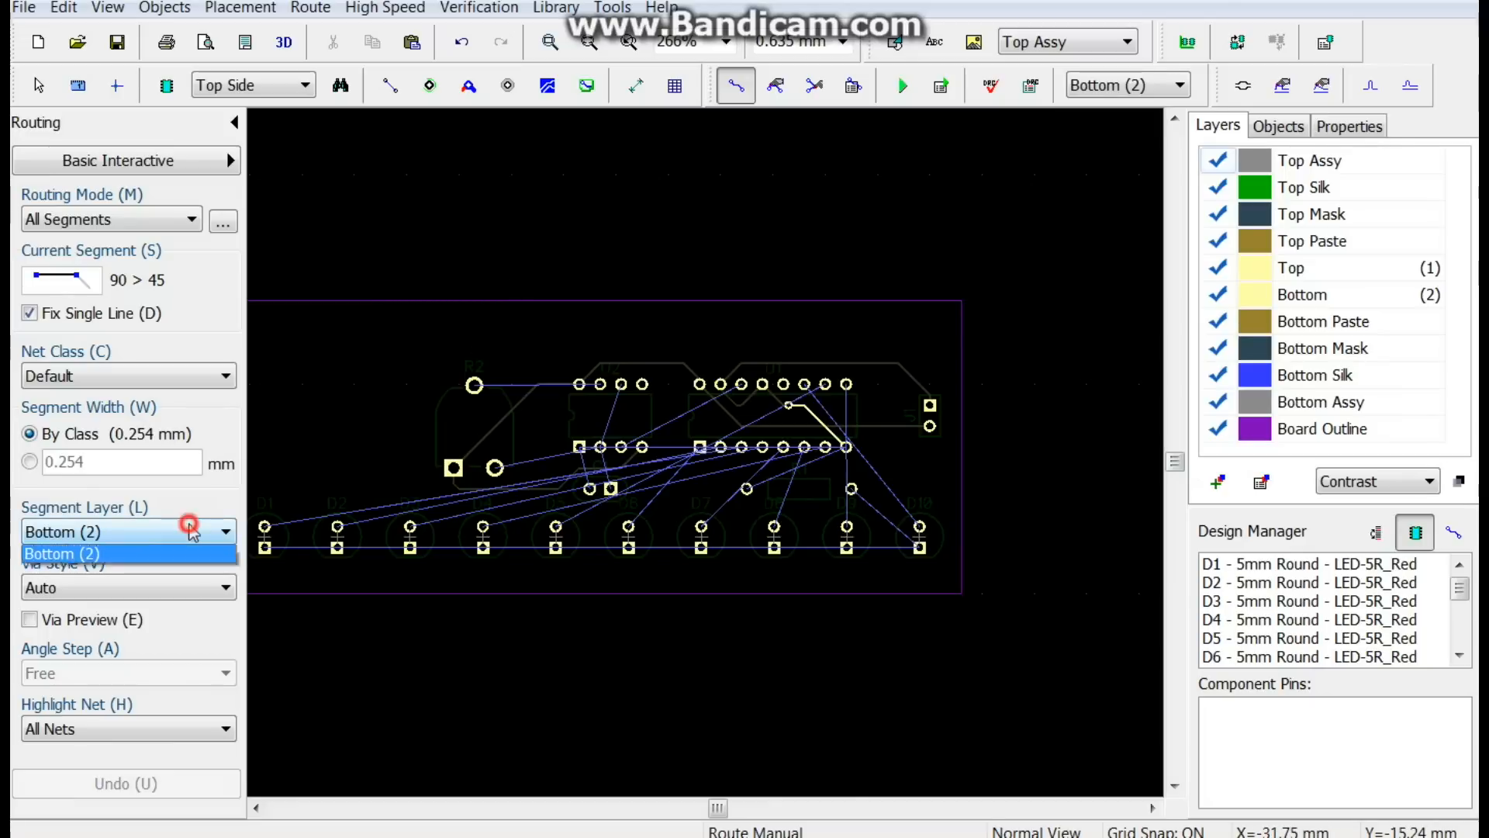
left_click(155, 553)
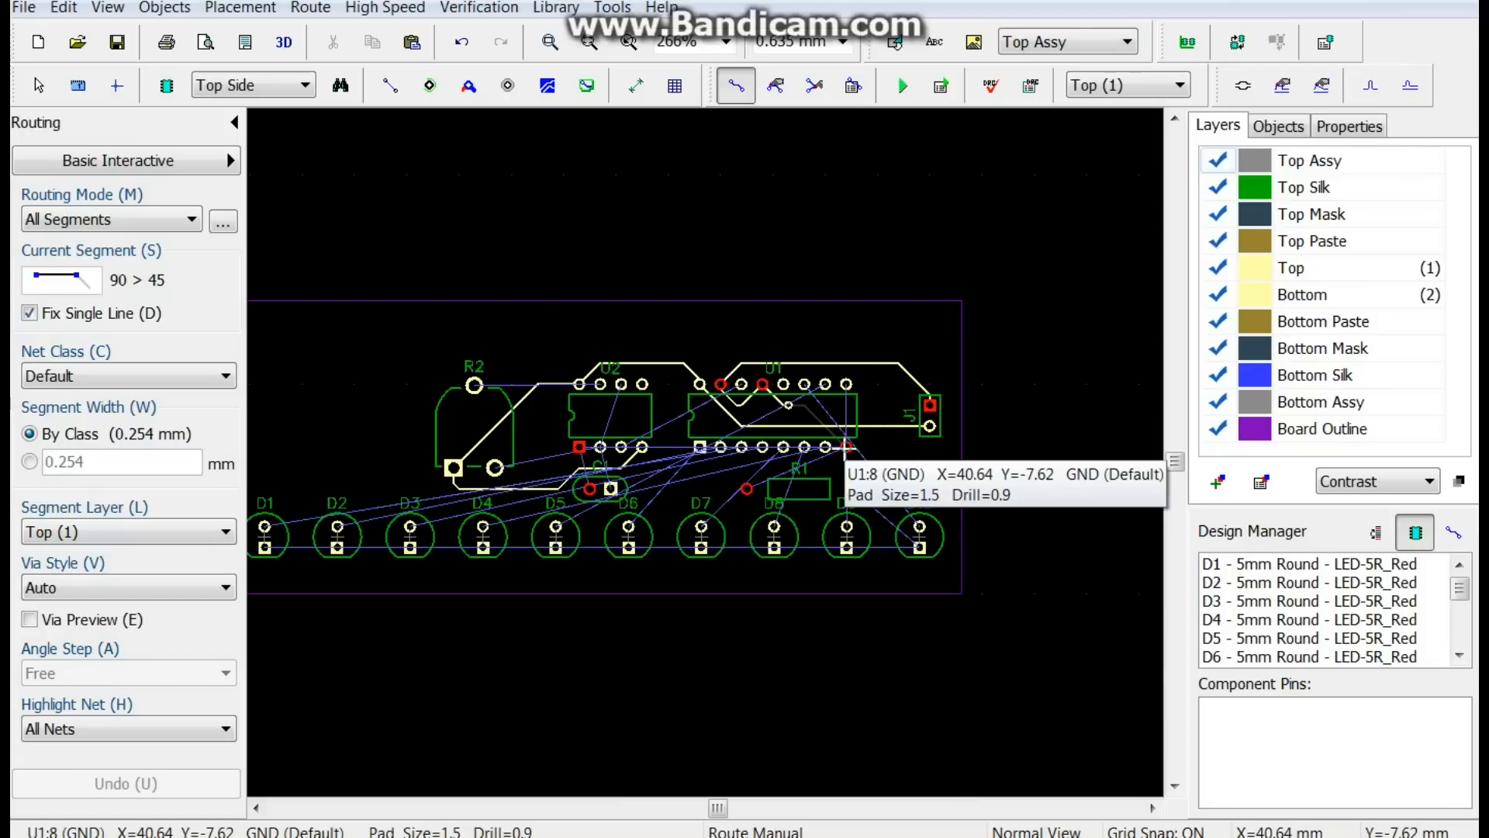
left_click(847, 447)
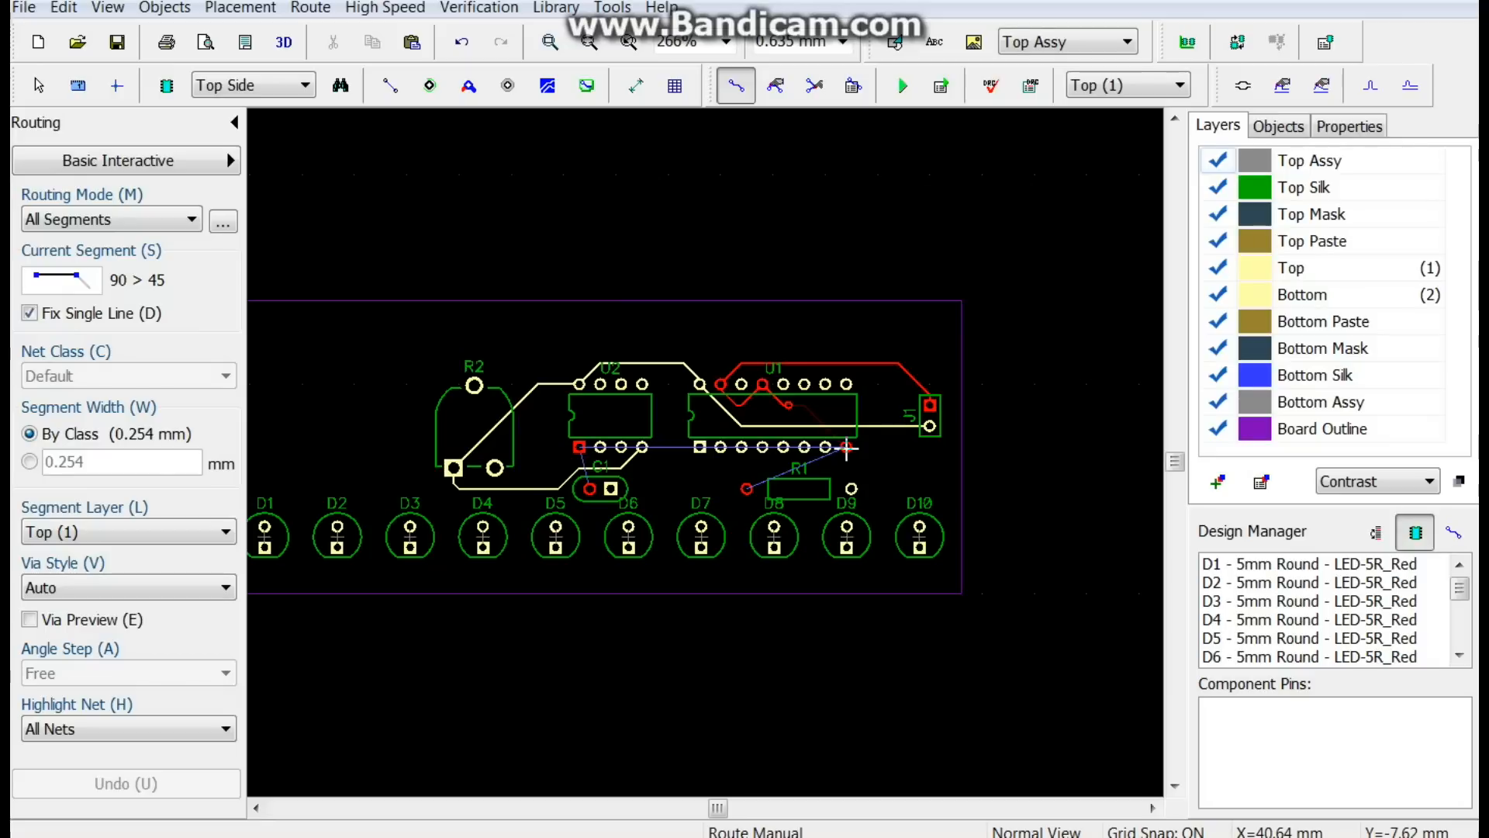
left_click(768, 469)
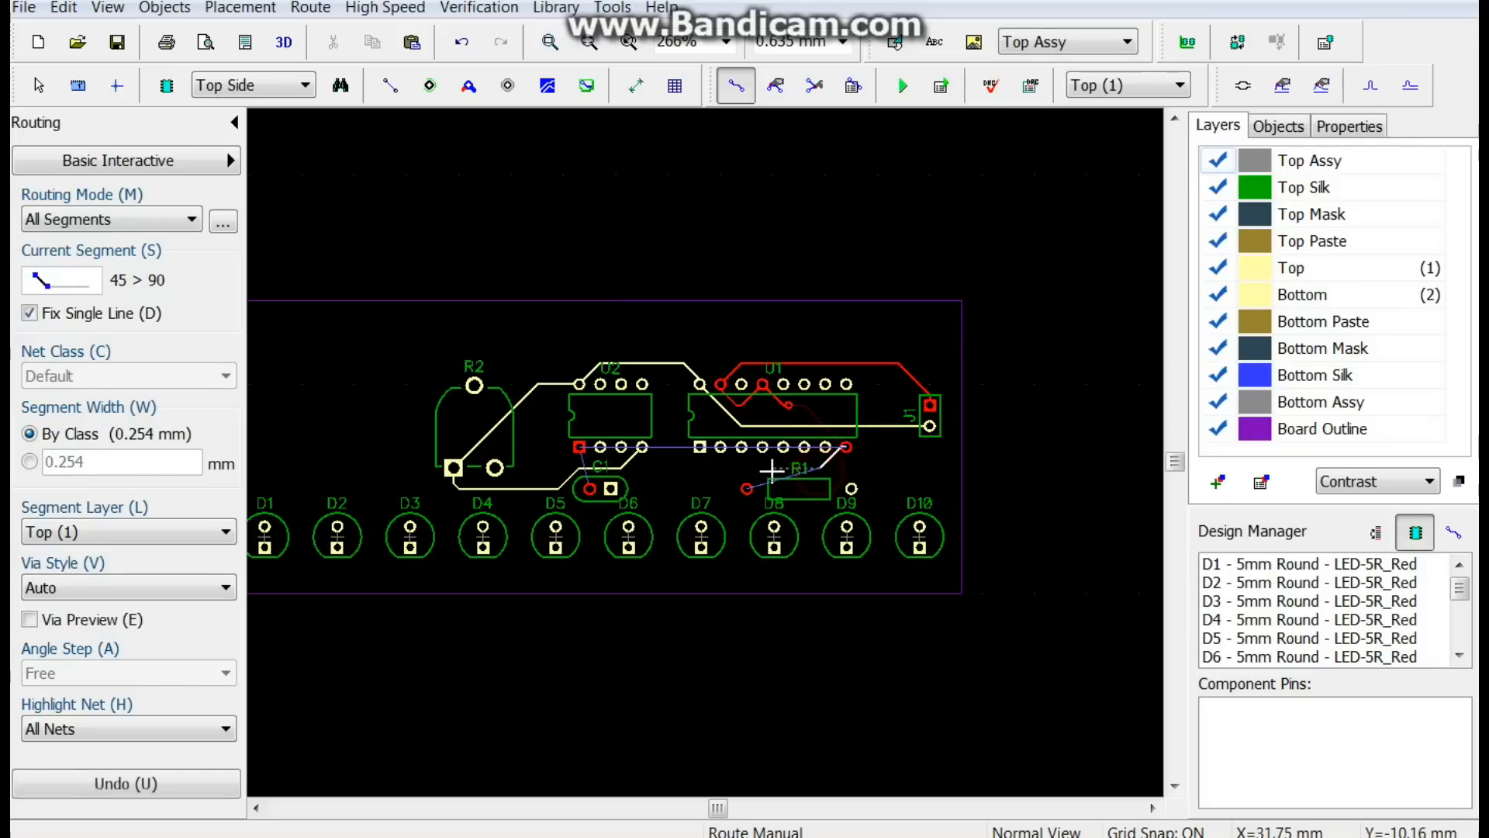
left_click(747, 489)
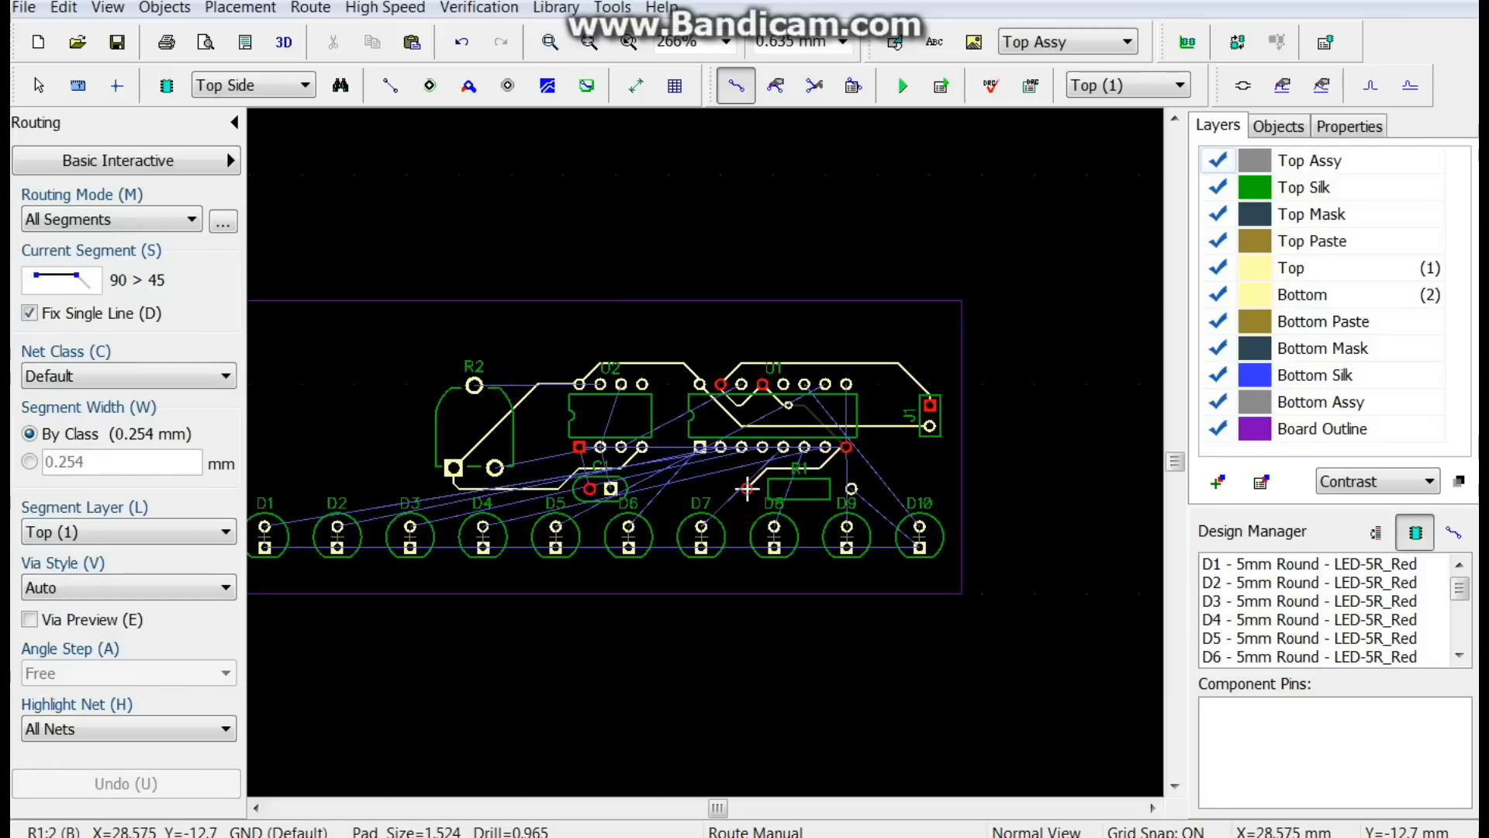
- Route a top-layer GND trace from R1 pin 2 up between U2 and U1, through U2's body, to U2 pin 1
left_click(747, 488)
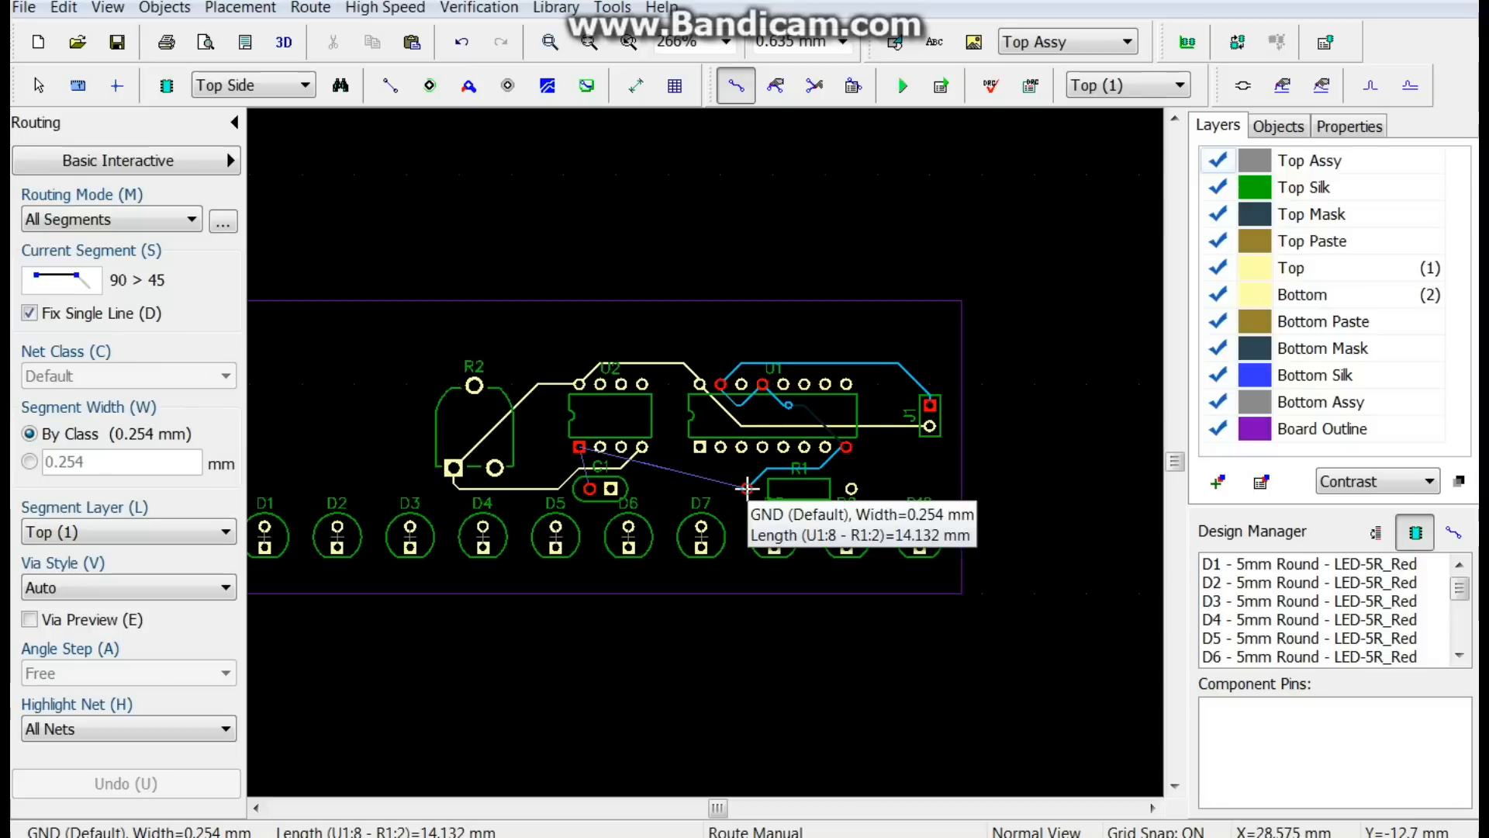
left_click(679, 463)
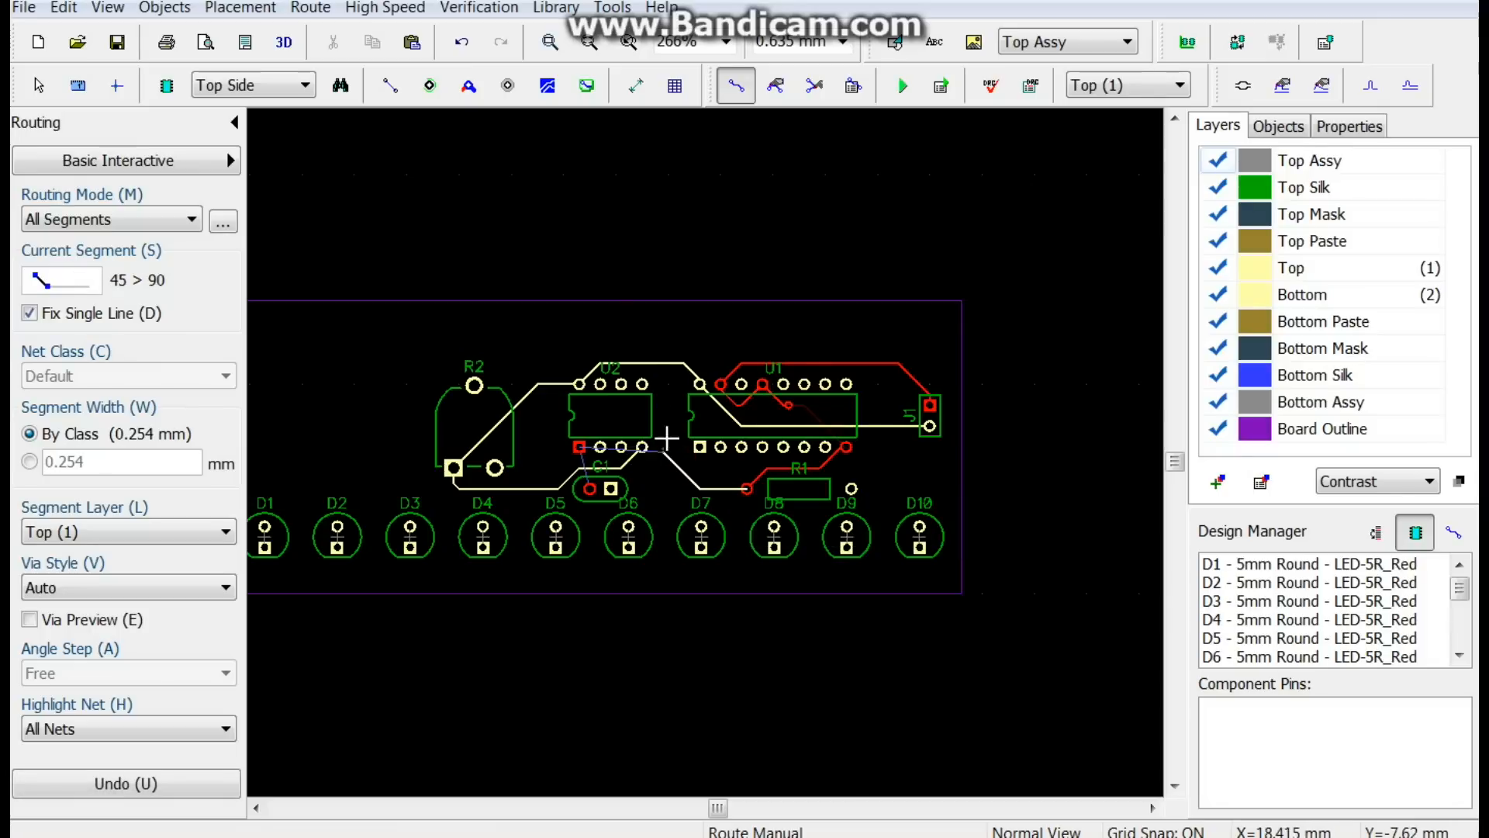
left_click(673, 424)
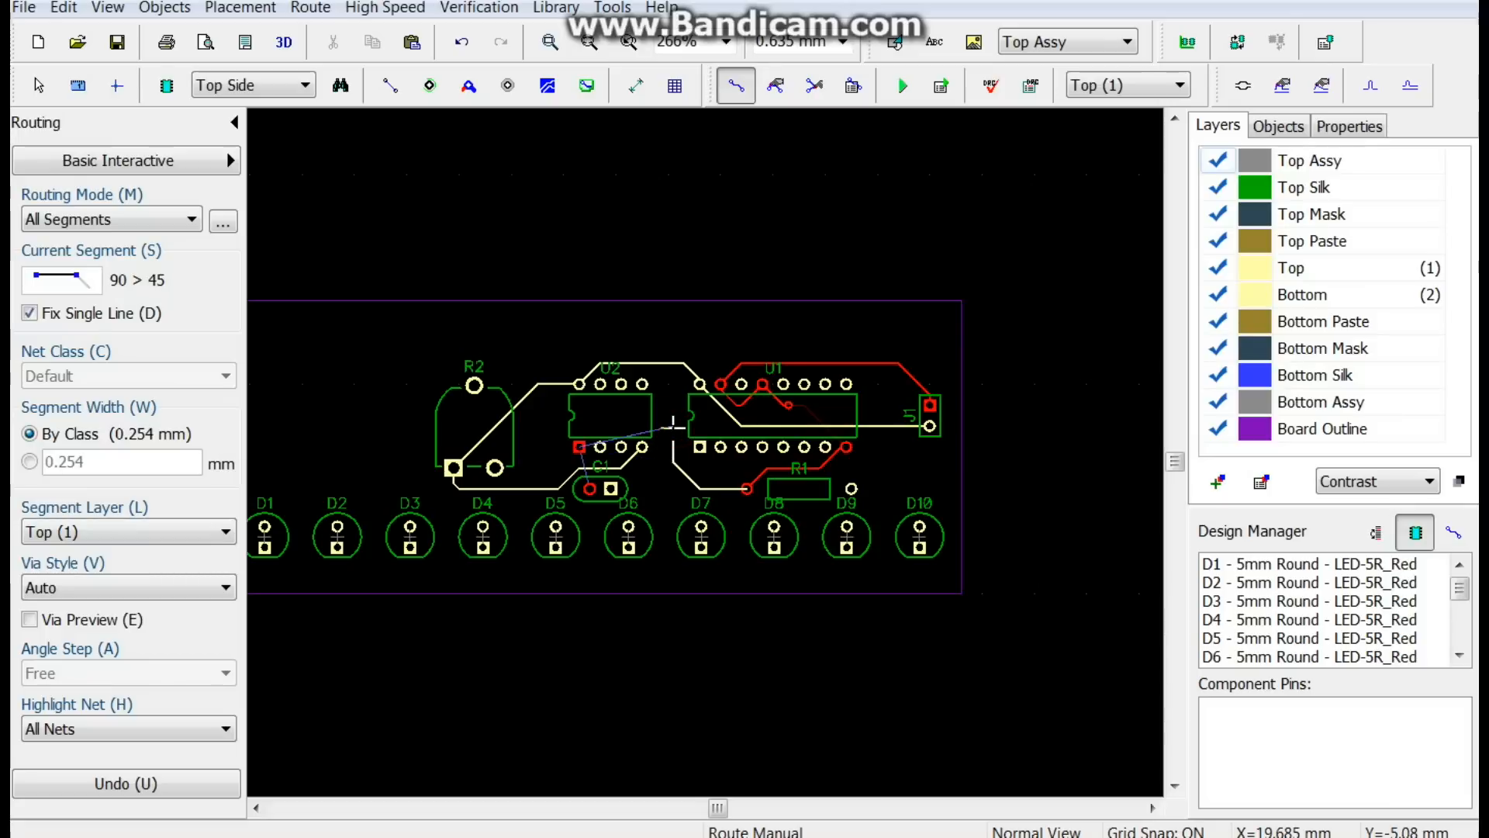
left_click(642, 403)
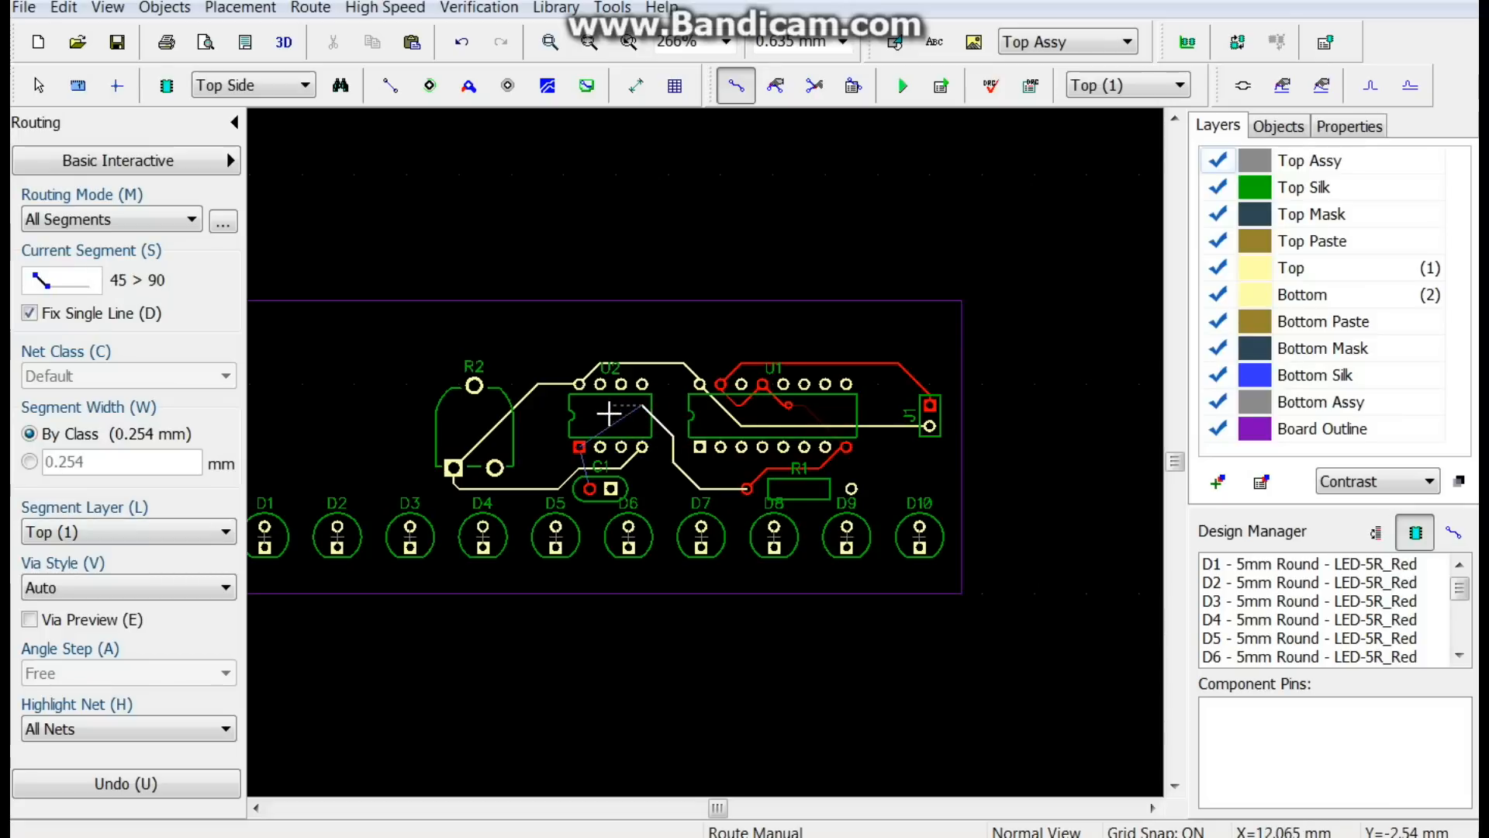
left_click(605, 406)
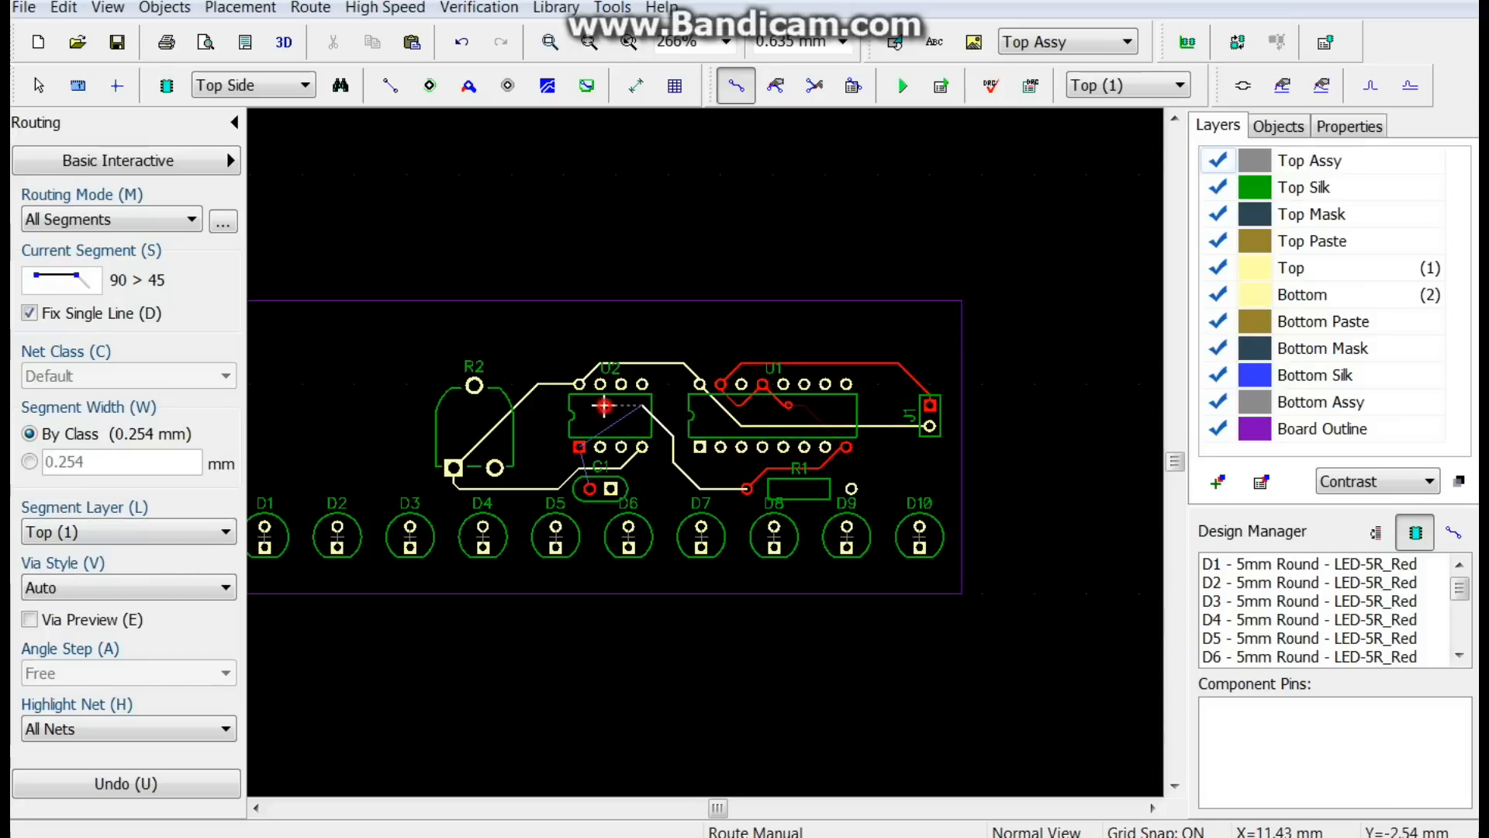
left_click(582, 445)
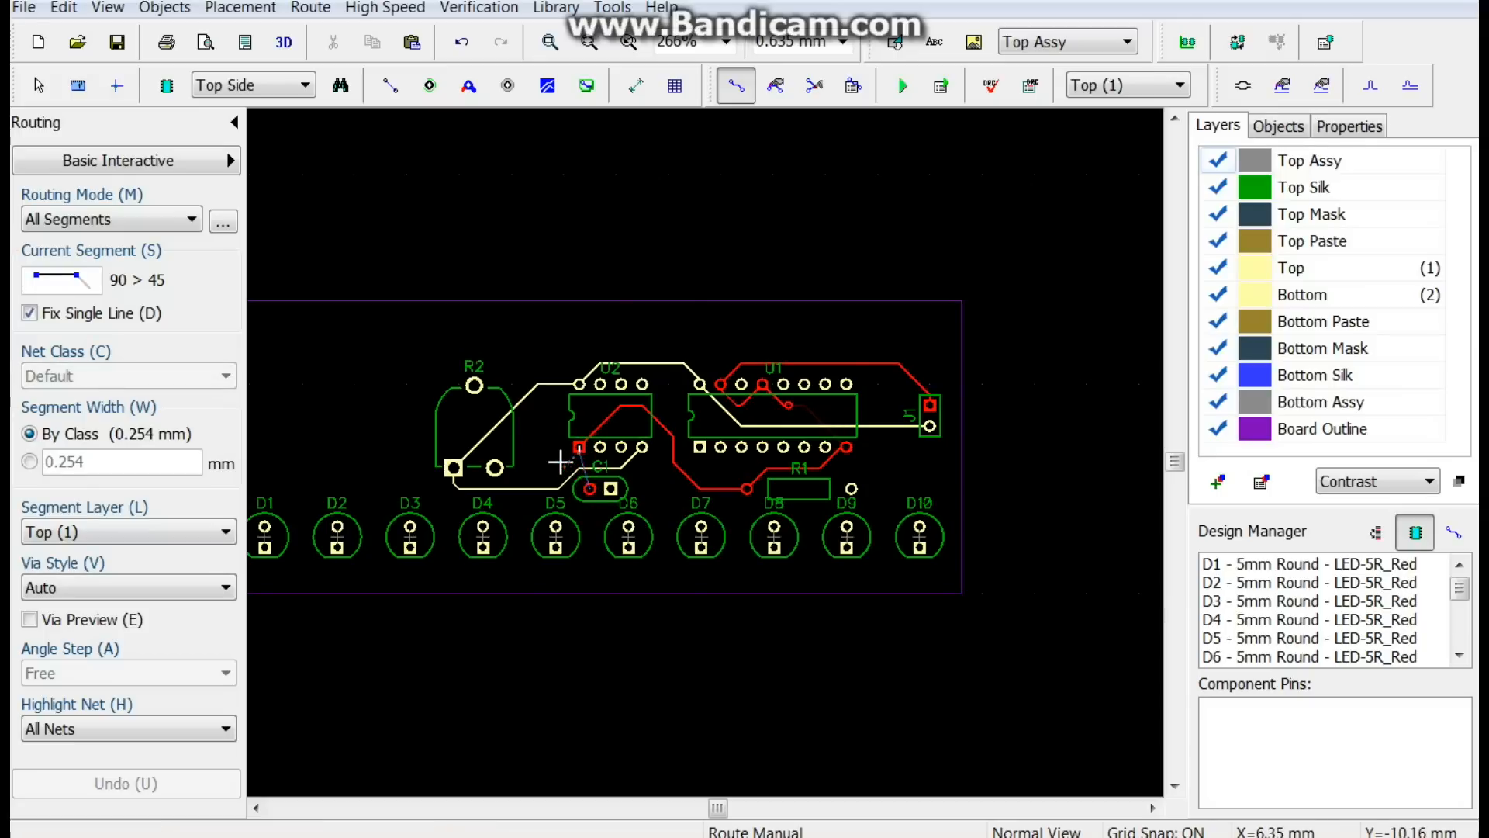
- Route GND from U2 pin 1 to C1 pin 2, changing the segment layer to Bottom (2) partway
left_click(560, 463)
right_click(560, 463)
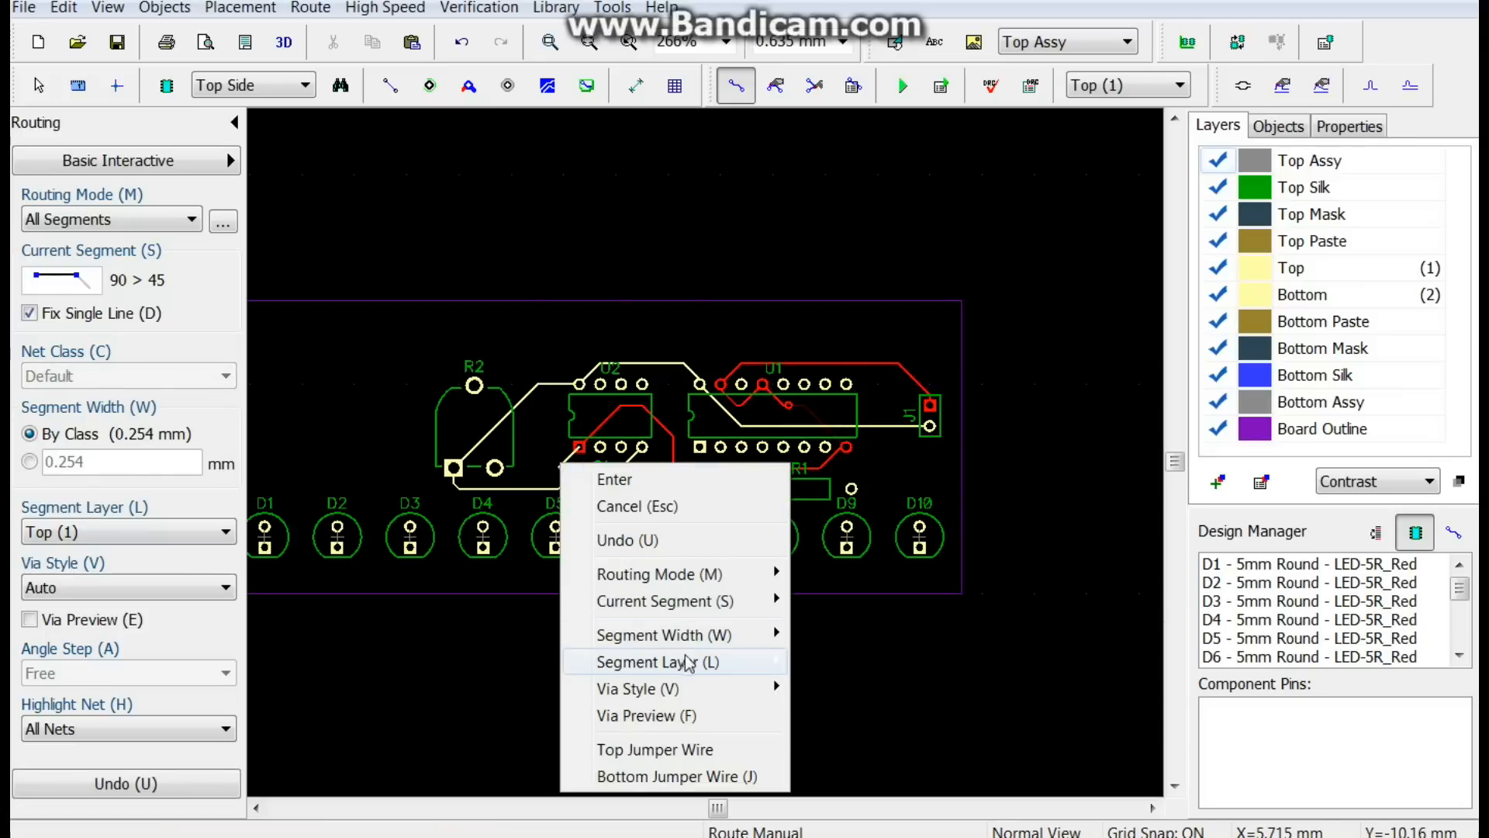
mouse_move(684, 664)
left_click(839, 690)
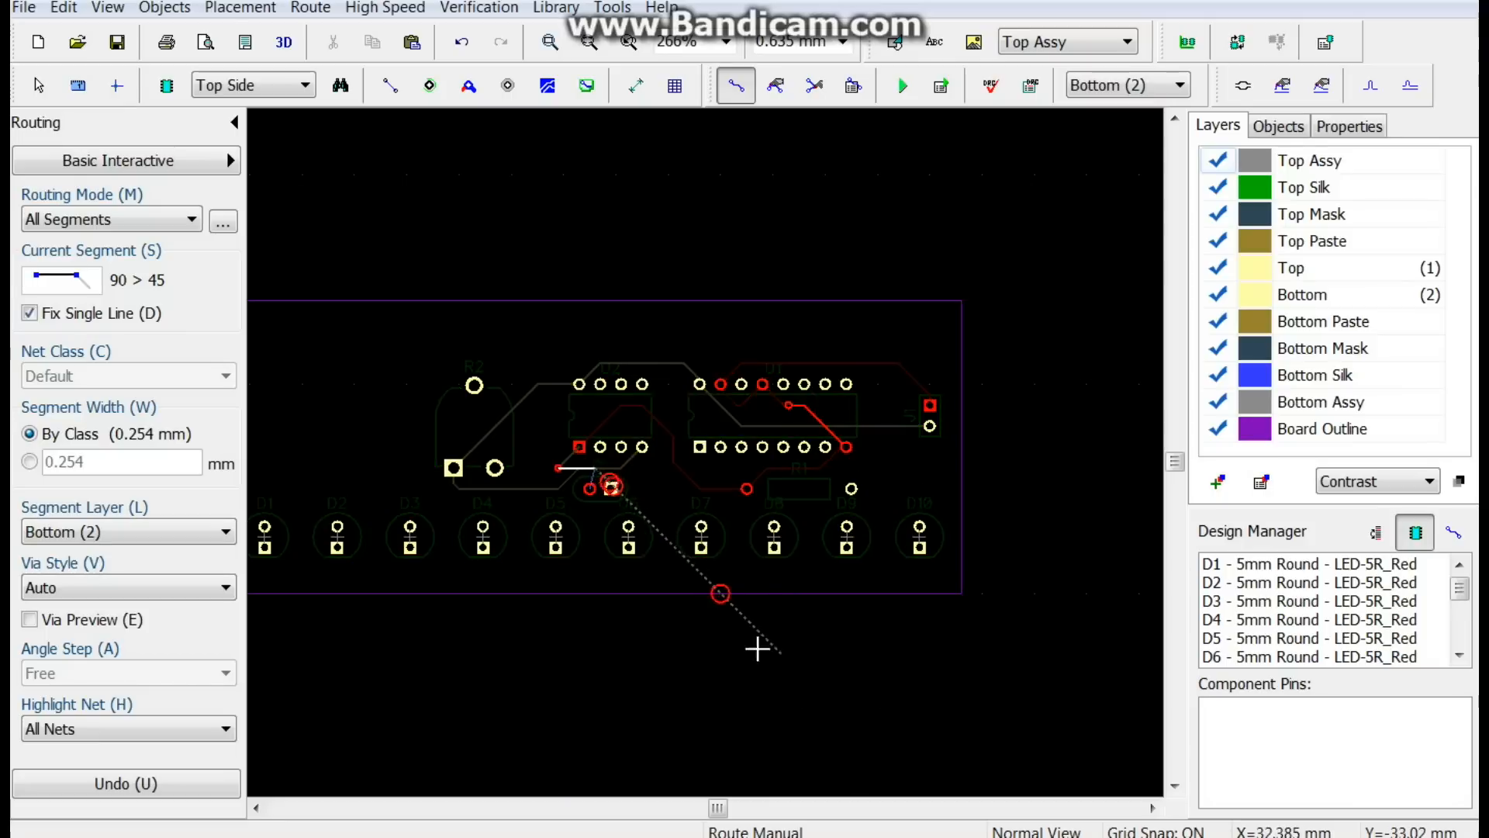
left_click(589, 488)
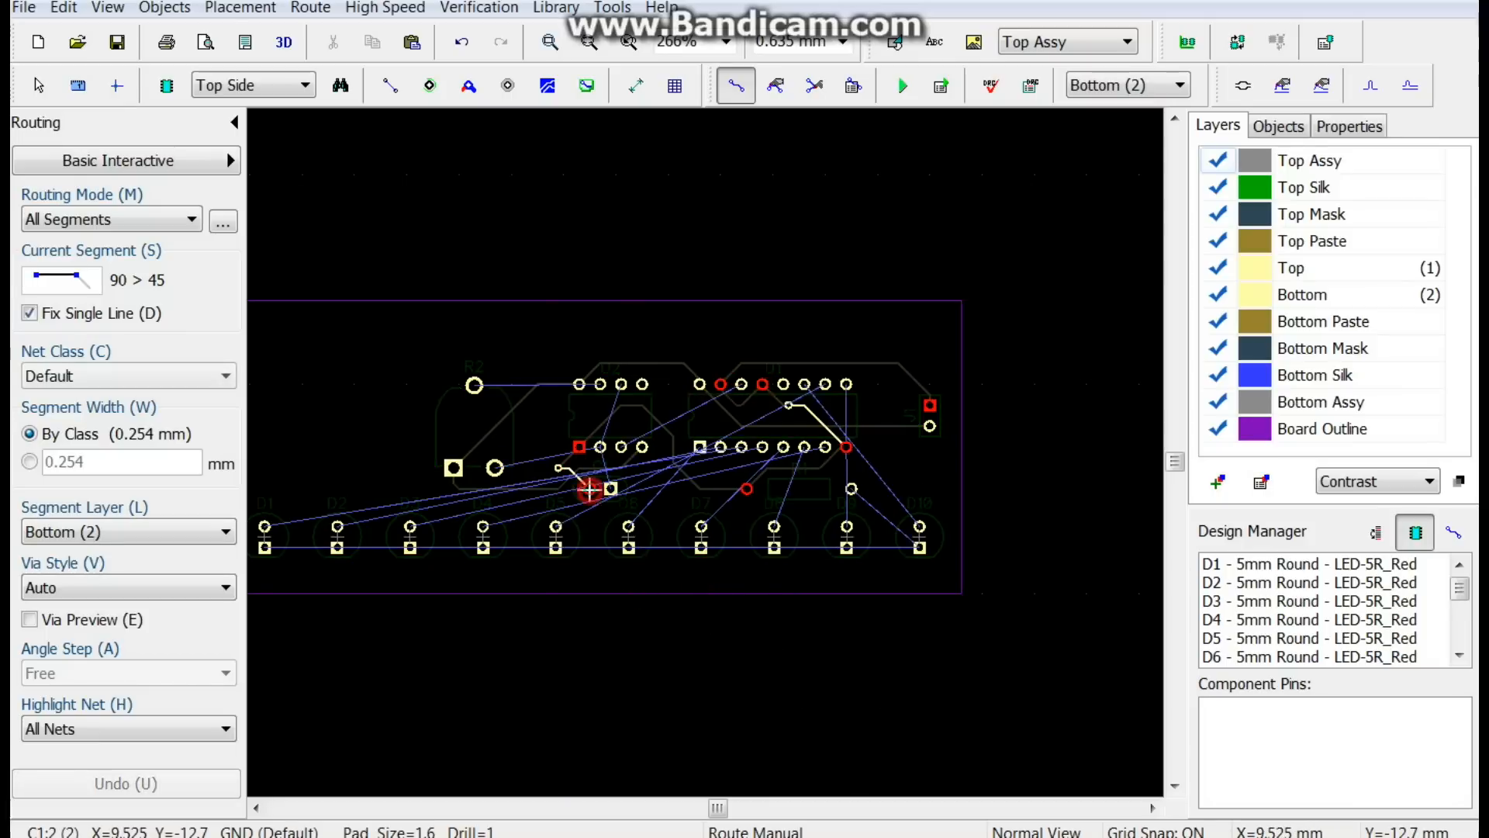
- Set the segment layer for routing to Top (1)
left_click(123, 532)
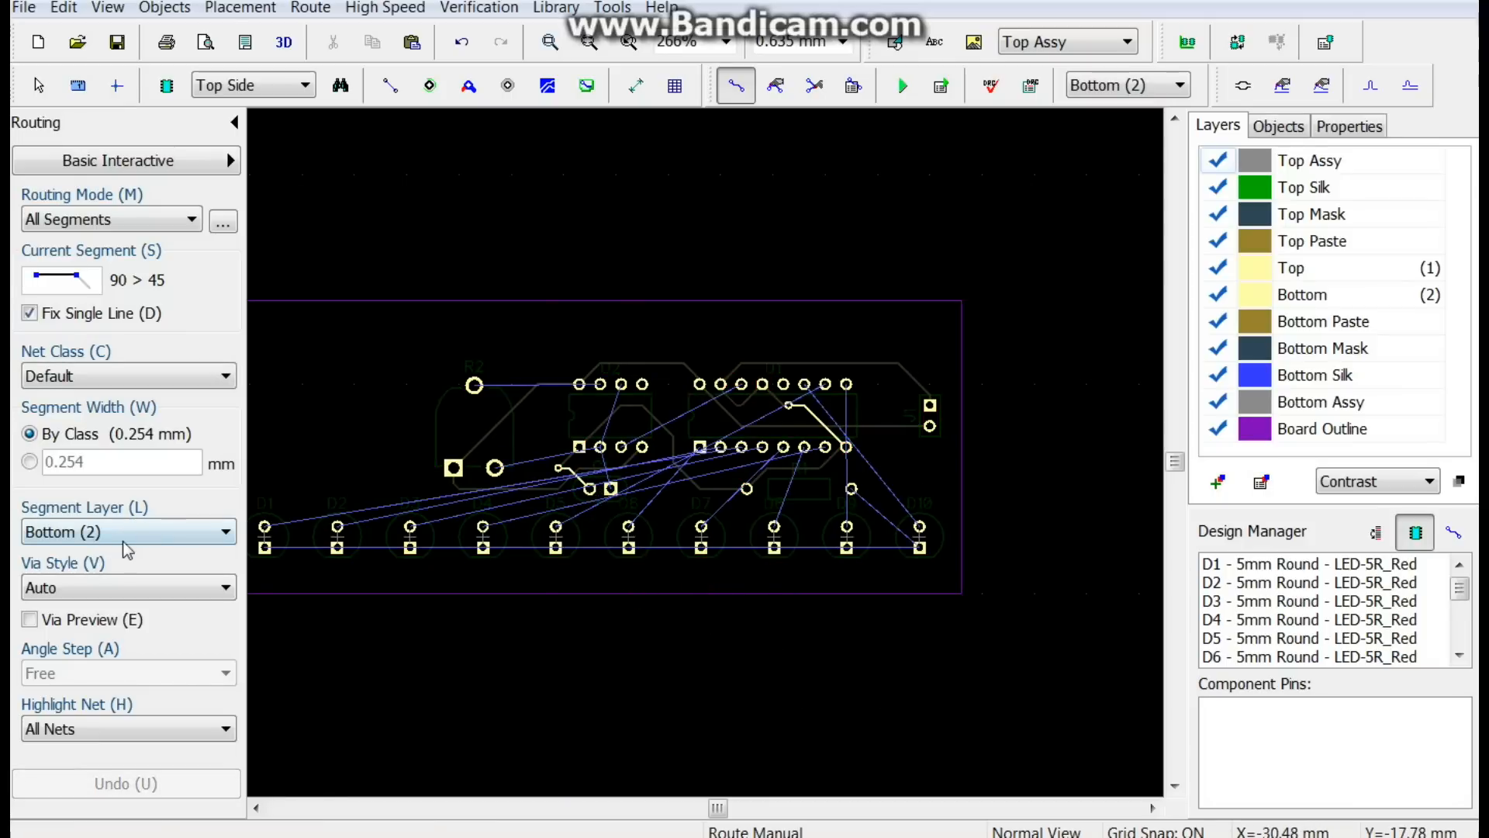
left_click(123, 552)
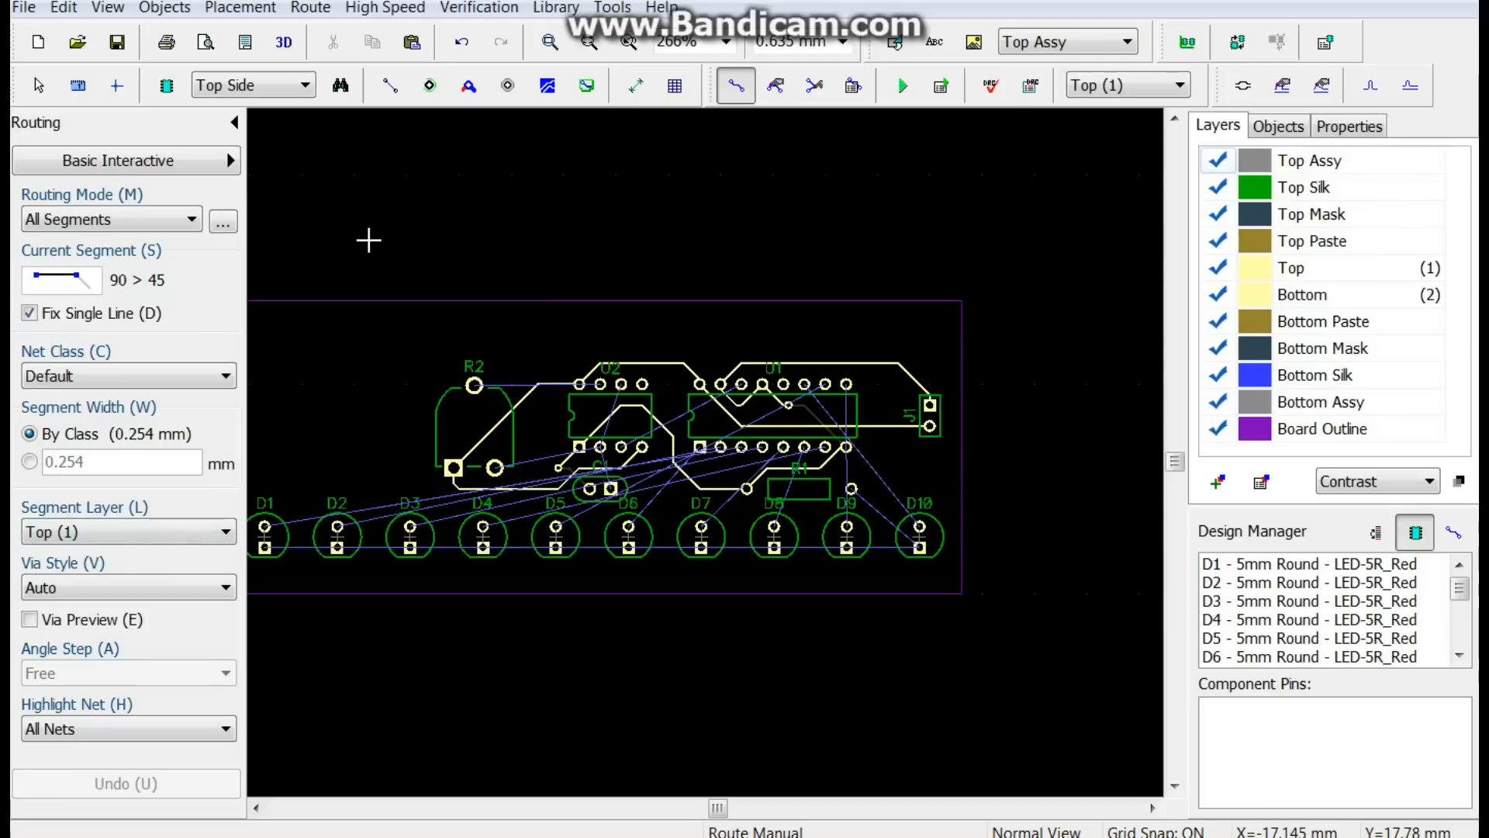
scroll(389, 245, "down", 1)
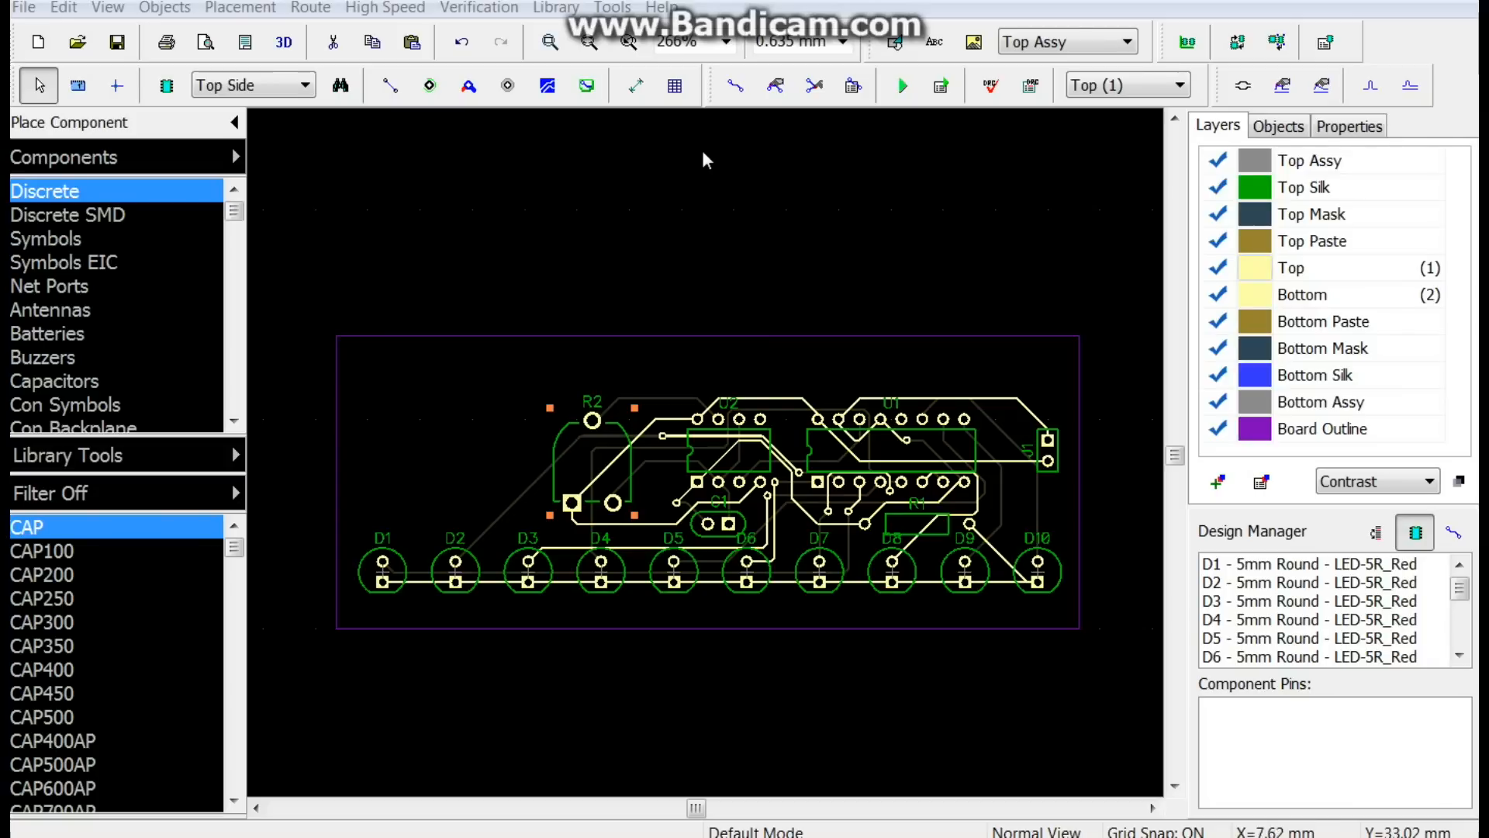
- Run the design rule check on the fully routed board and dismiss its report
left_click(991, 85)
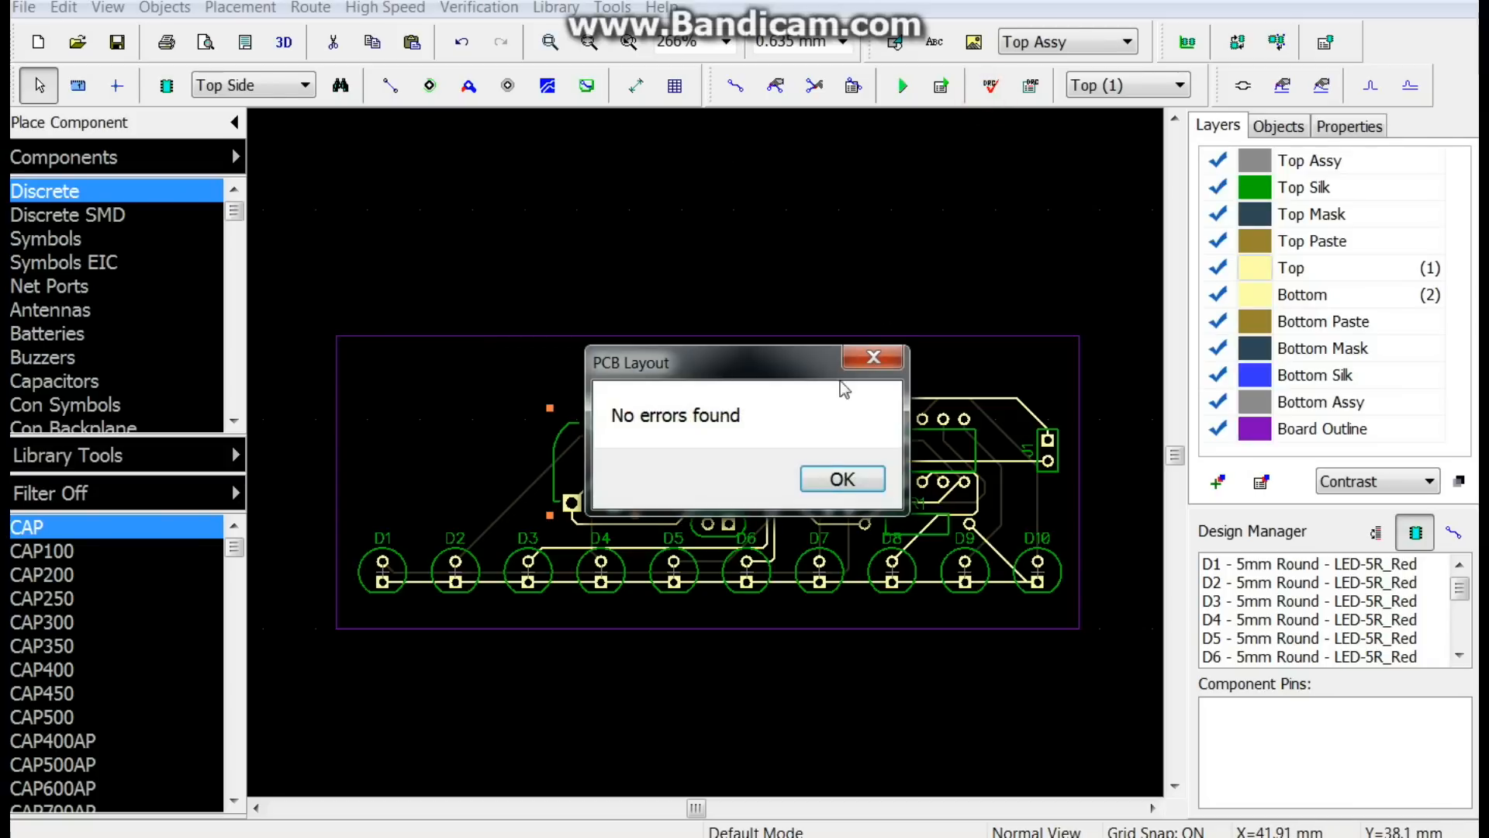
left_click(824, 481)
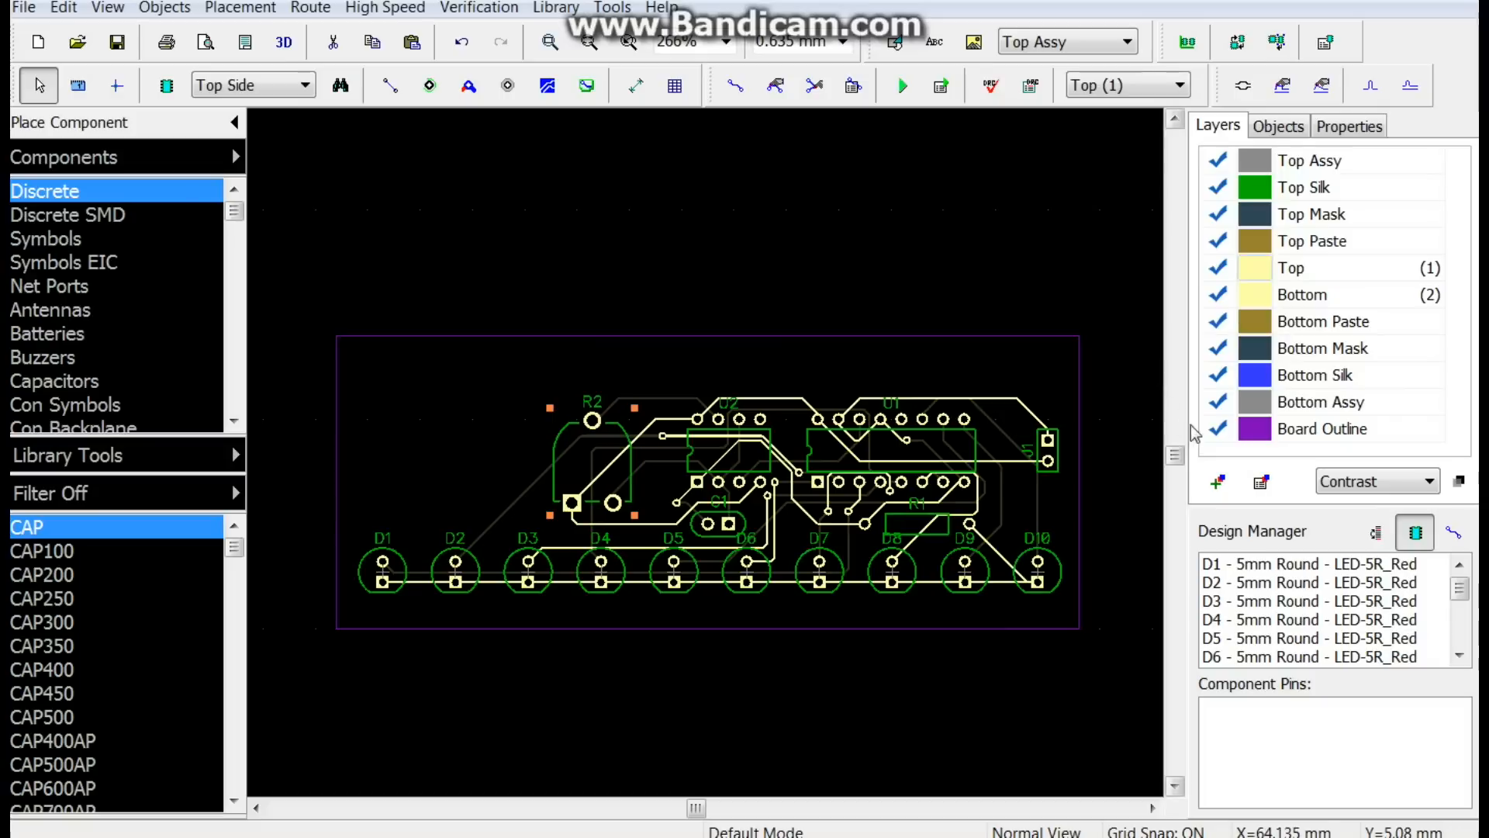
- Hide every layer except Top Silk, including Top, Bottom, Board Outline and the mask, paste and assembly layers
left_click(1218, 428)
left_click(1218, 401)
left_click(1214, 375)
left_click(1217, 348)
left_click(1218, 321)
left_click(1216, 294)
left_click(1218, 160)
left_click(1218, 214)
left_click(1218, 240)
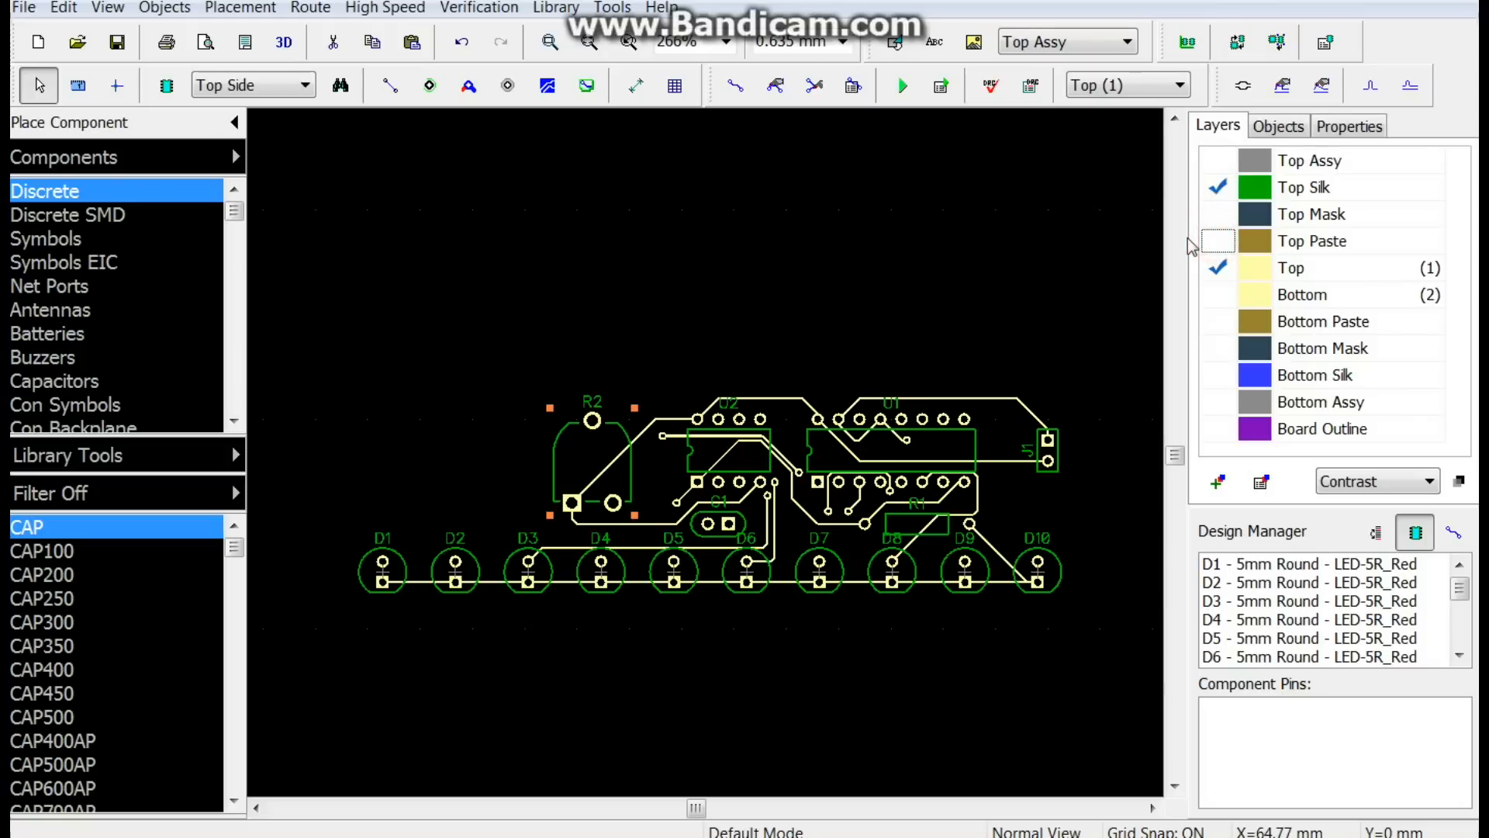
left_click(1218, 267)
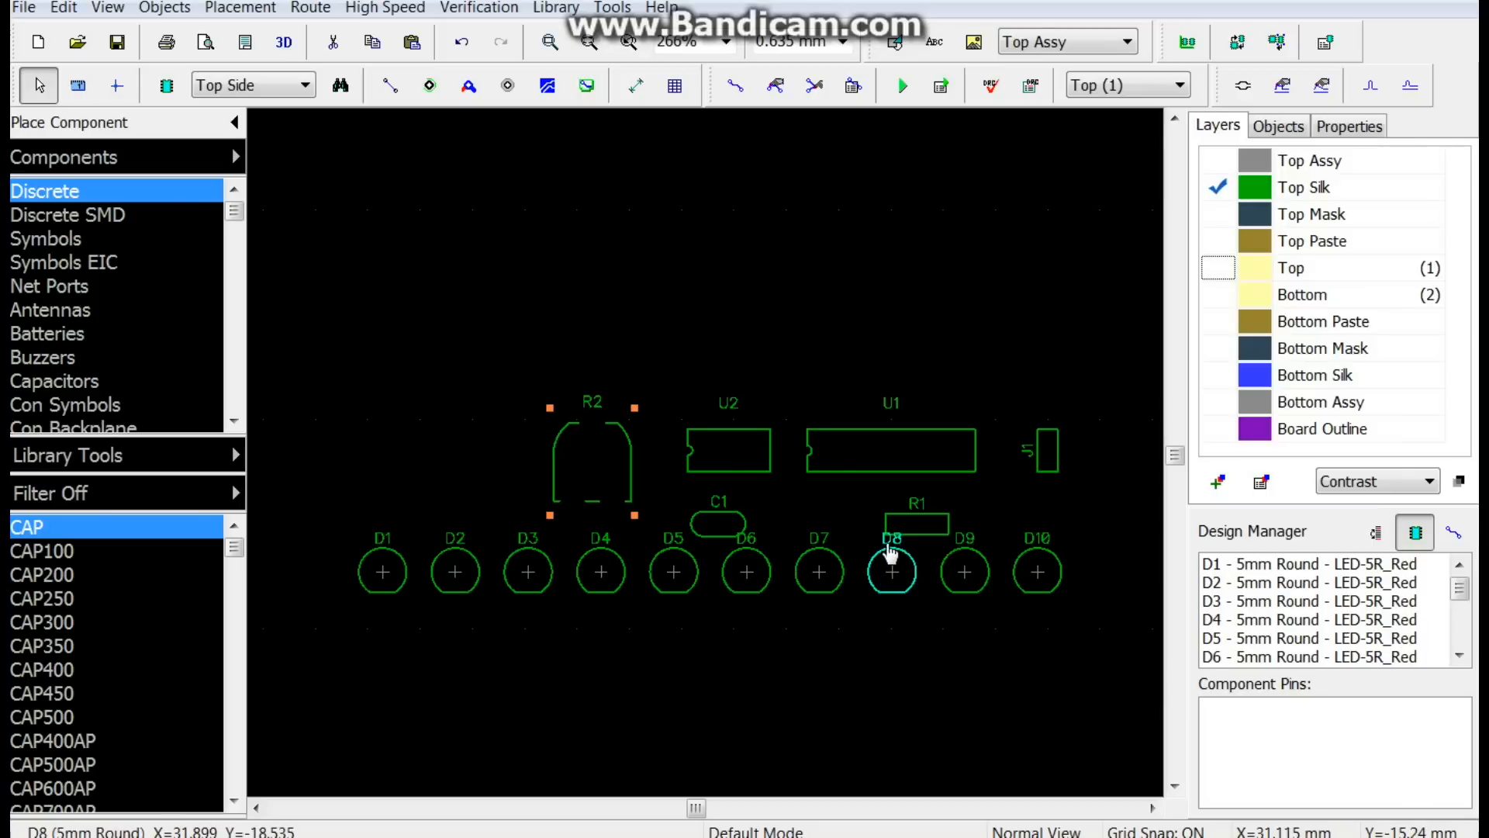
- Try shifting LED D8 slightly towards D7 and undo the move
left_click_drag(888, 550, 870, 547)
left_click(63, 7)
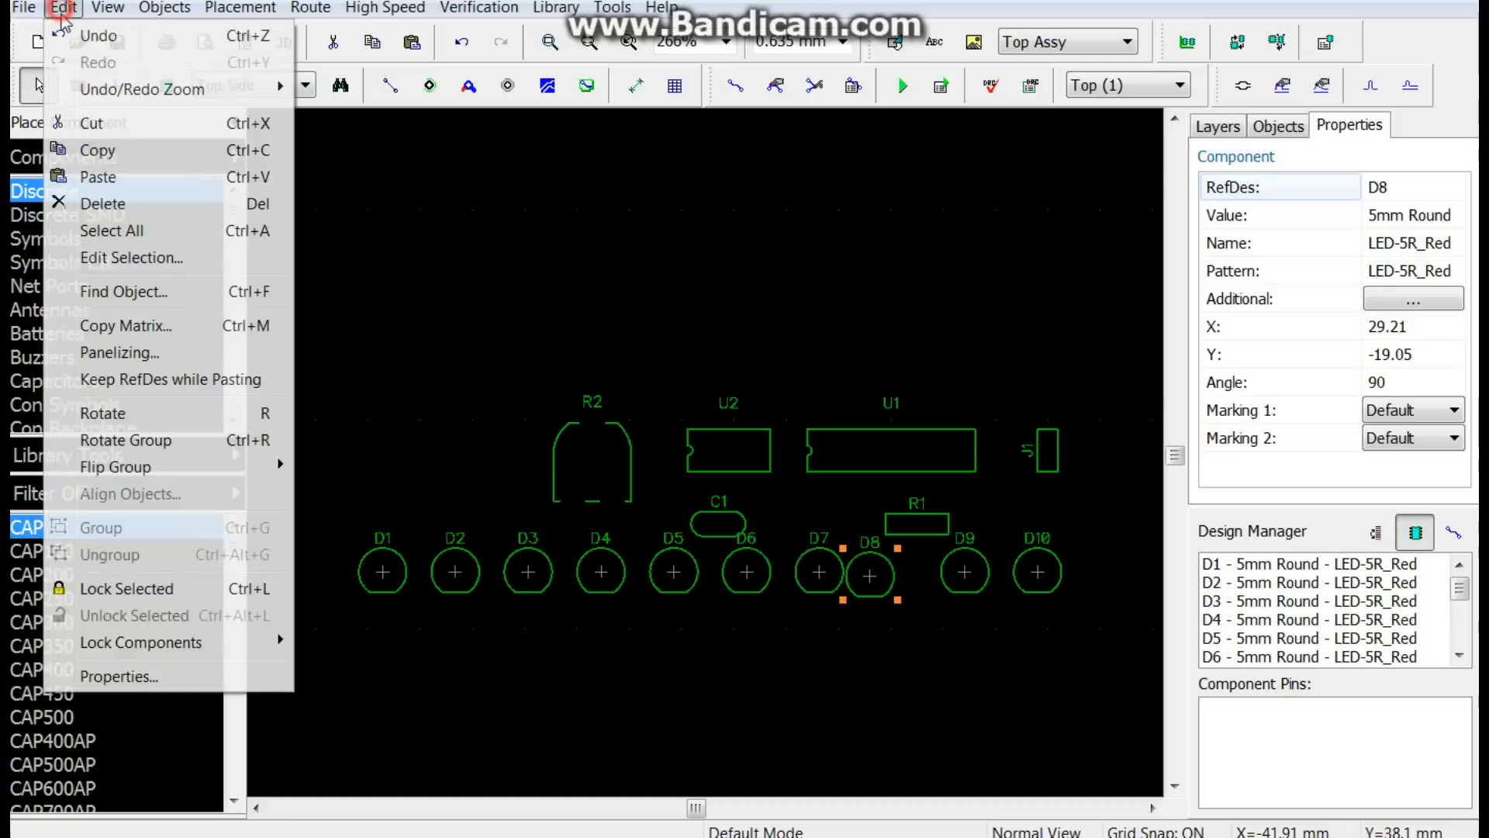
left_click(81, 45)
left_click(753, 325)
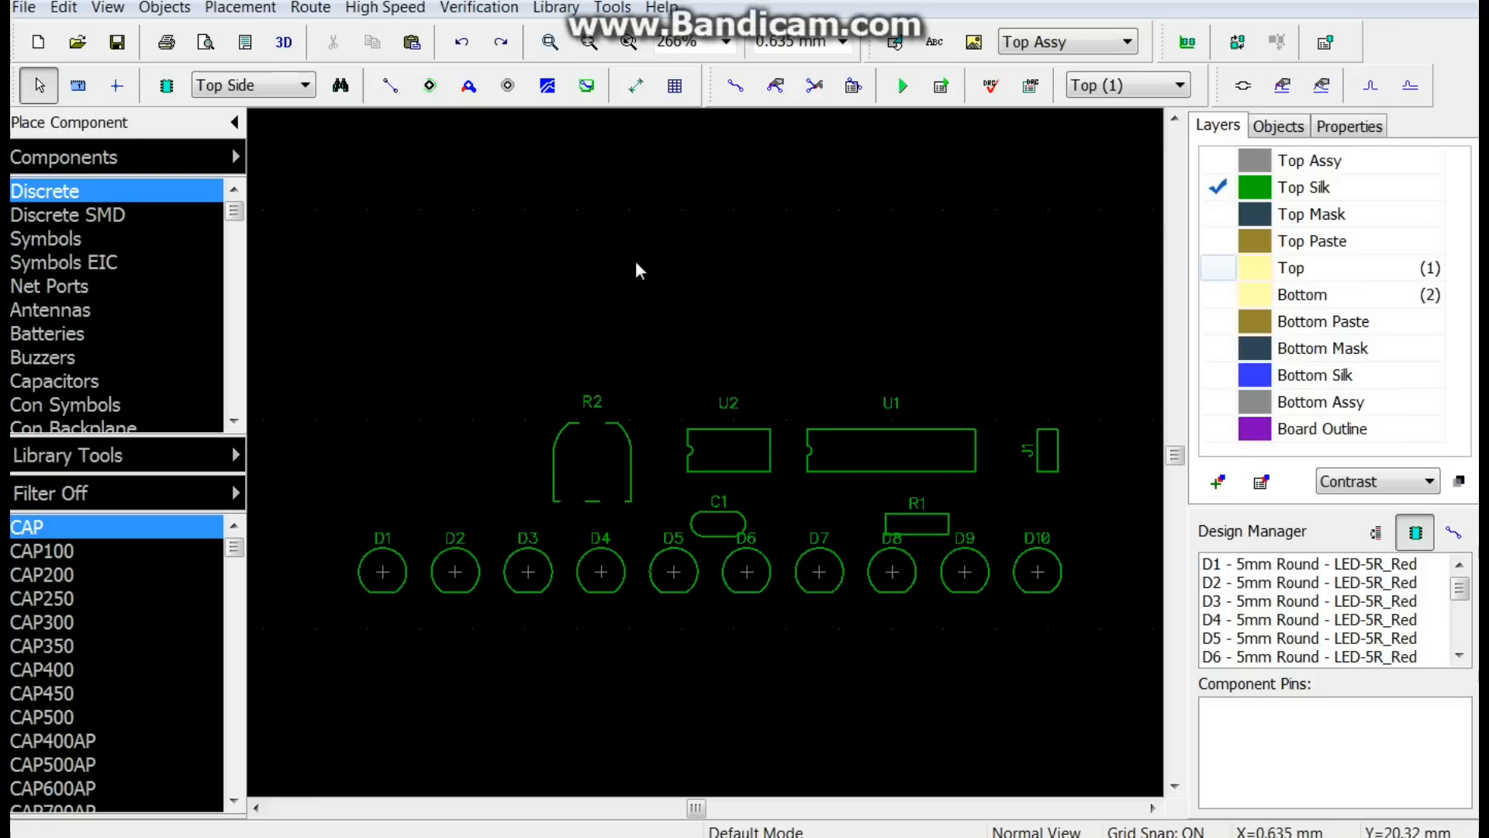
- Place the text "Learnelectronics LED Chaser" on the Top Silk layer above R2 and U2
left_click(935, 41)
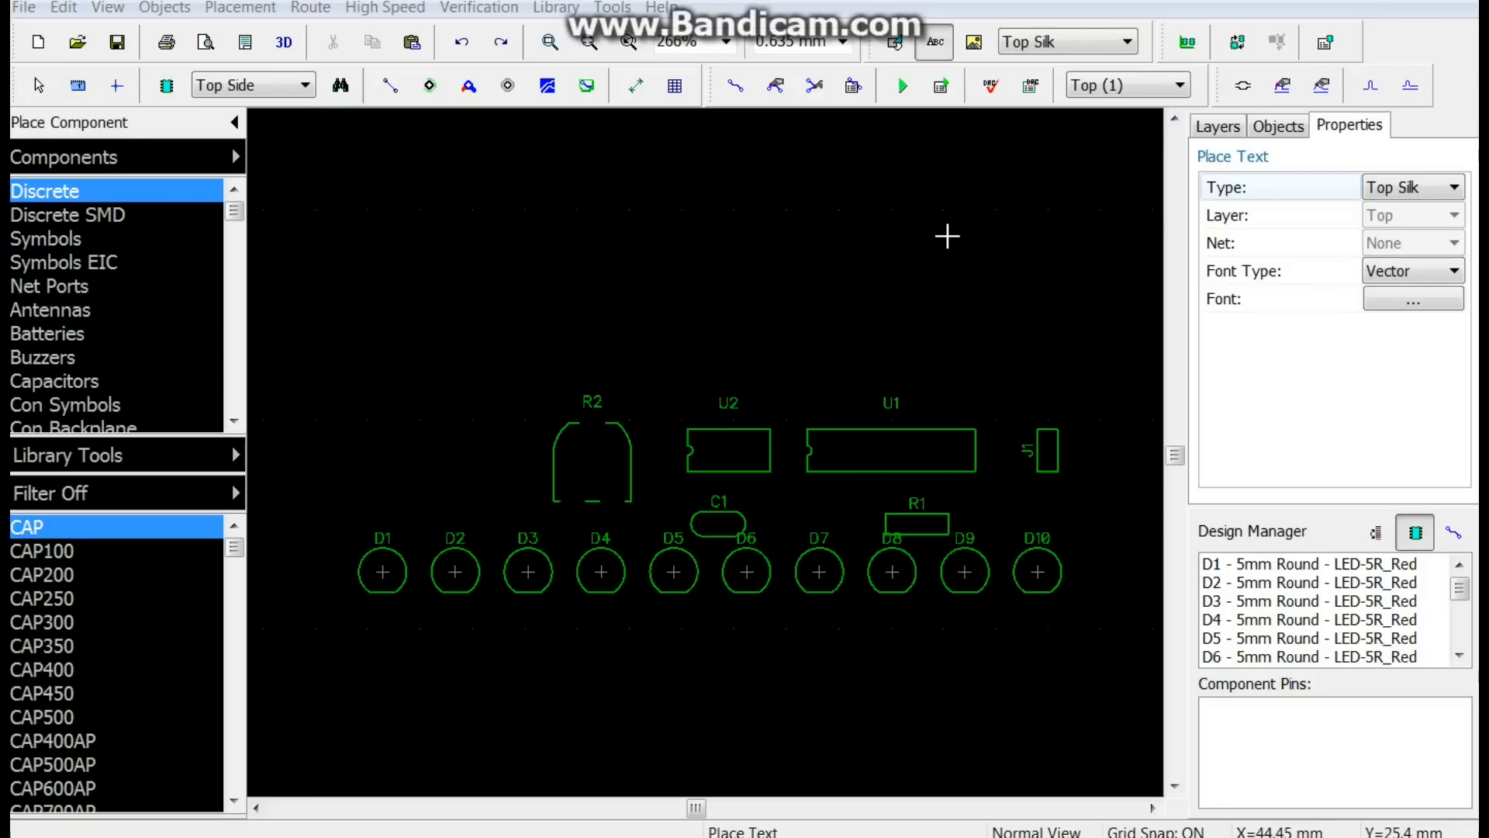
left_click(558, 301)
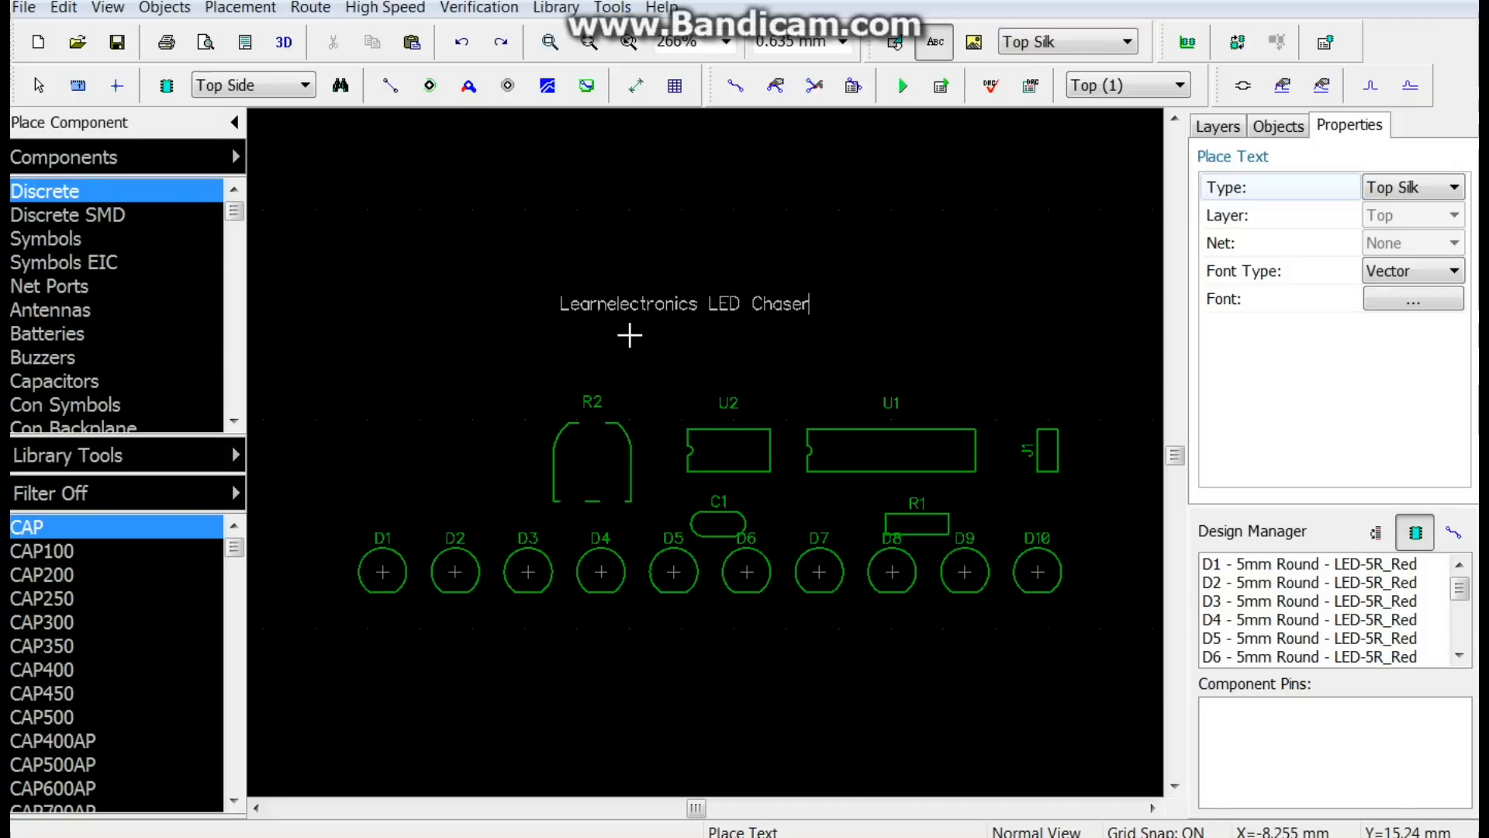
key("Return")
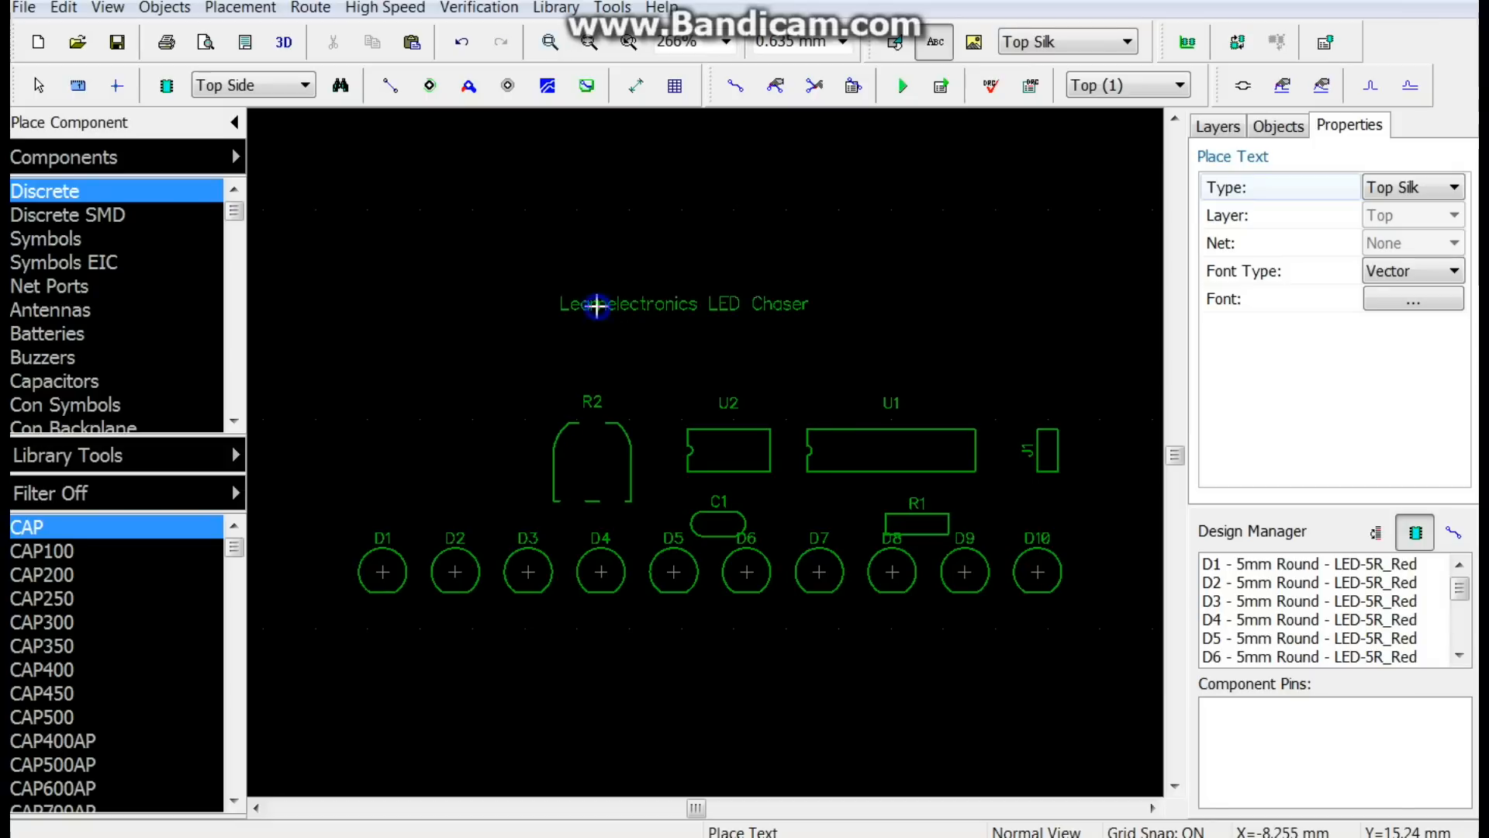
left_click(38, 86)
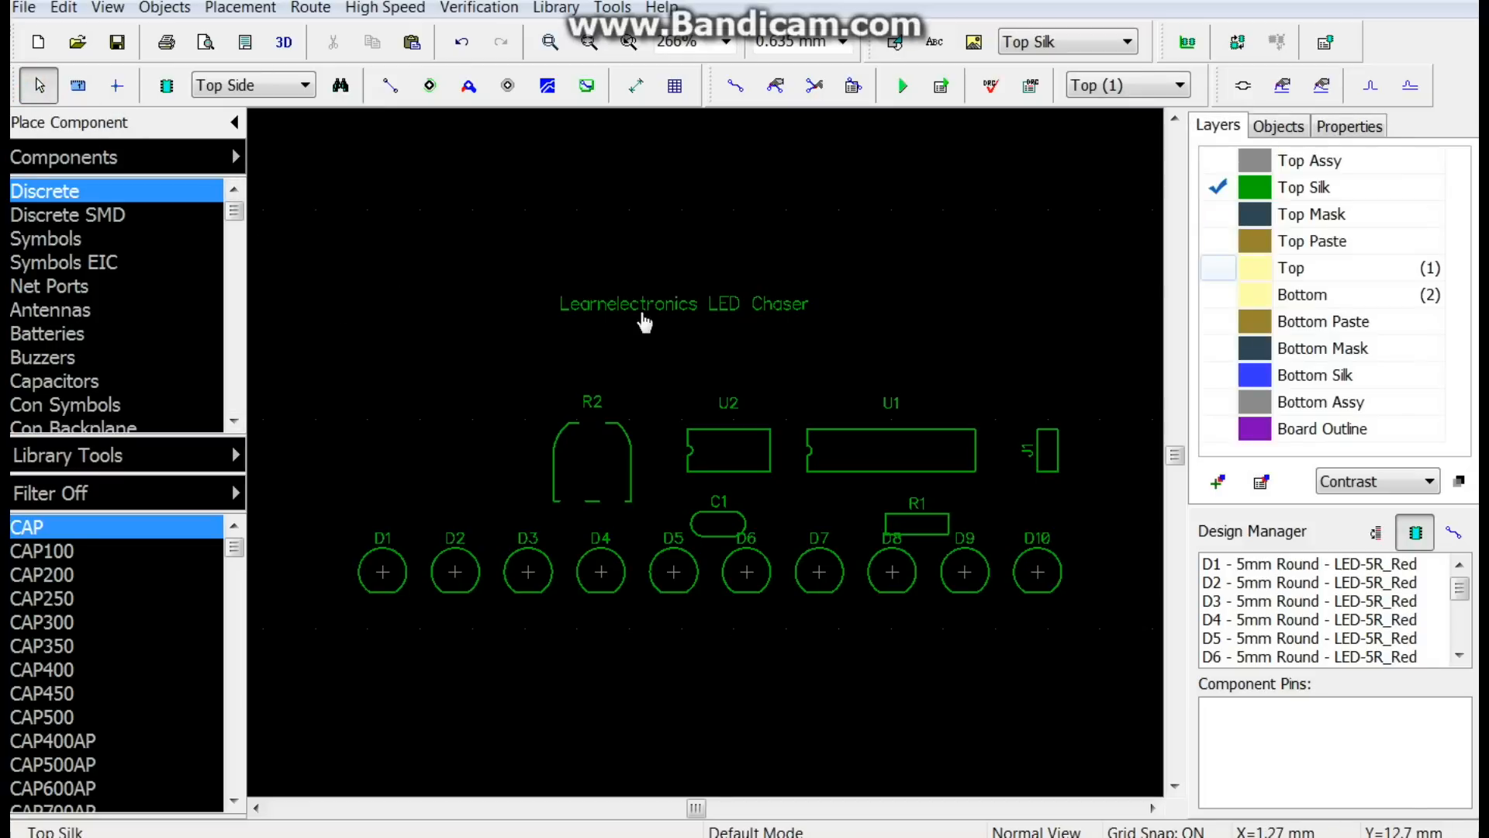
- Show the Top and Board Outline layers and move the title text inside the board outline above U1
left_click(1217, 268)
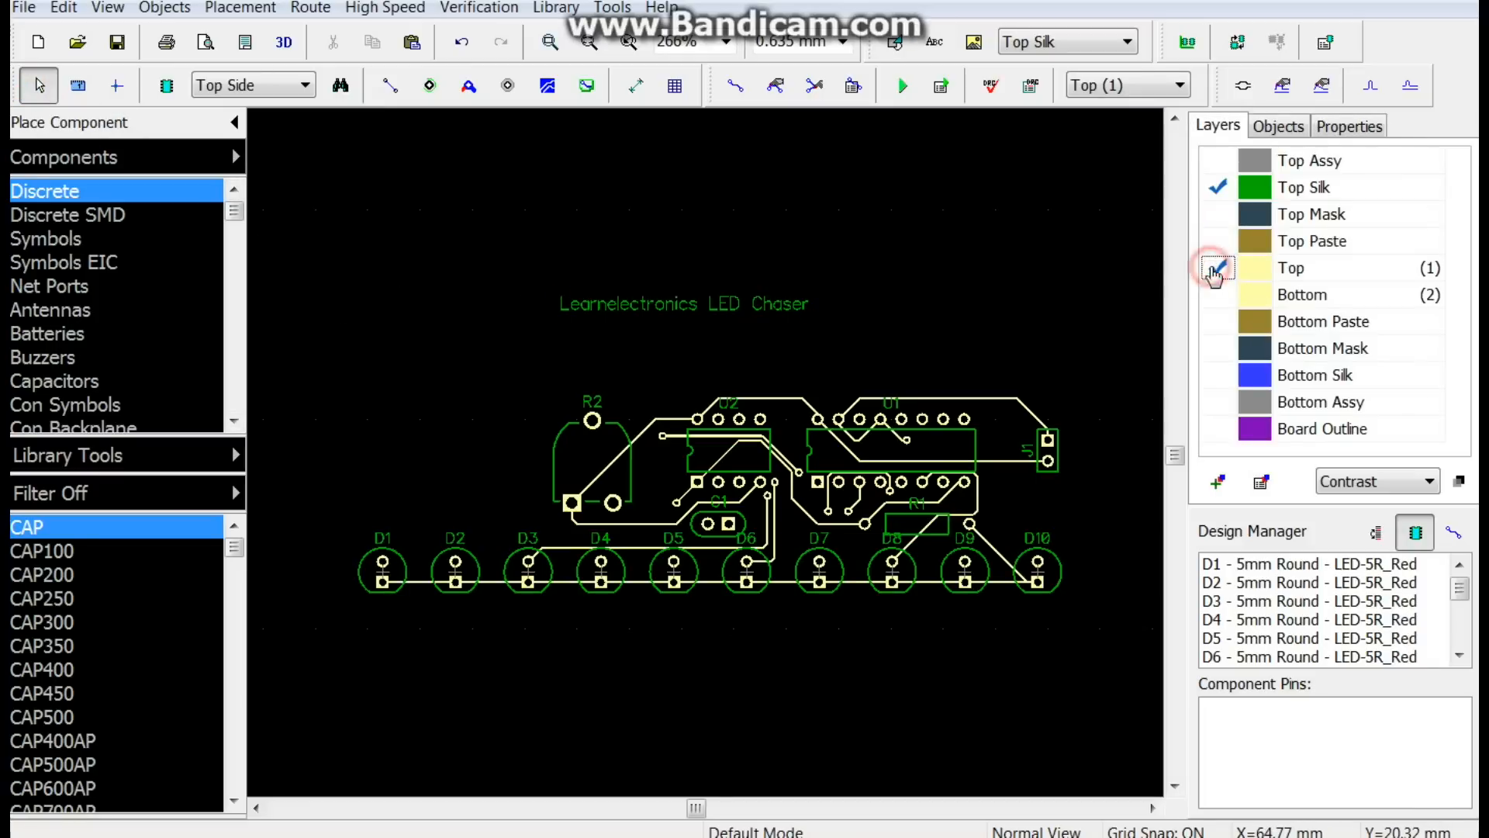
left_click(1243, 429)
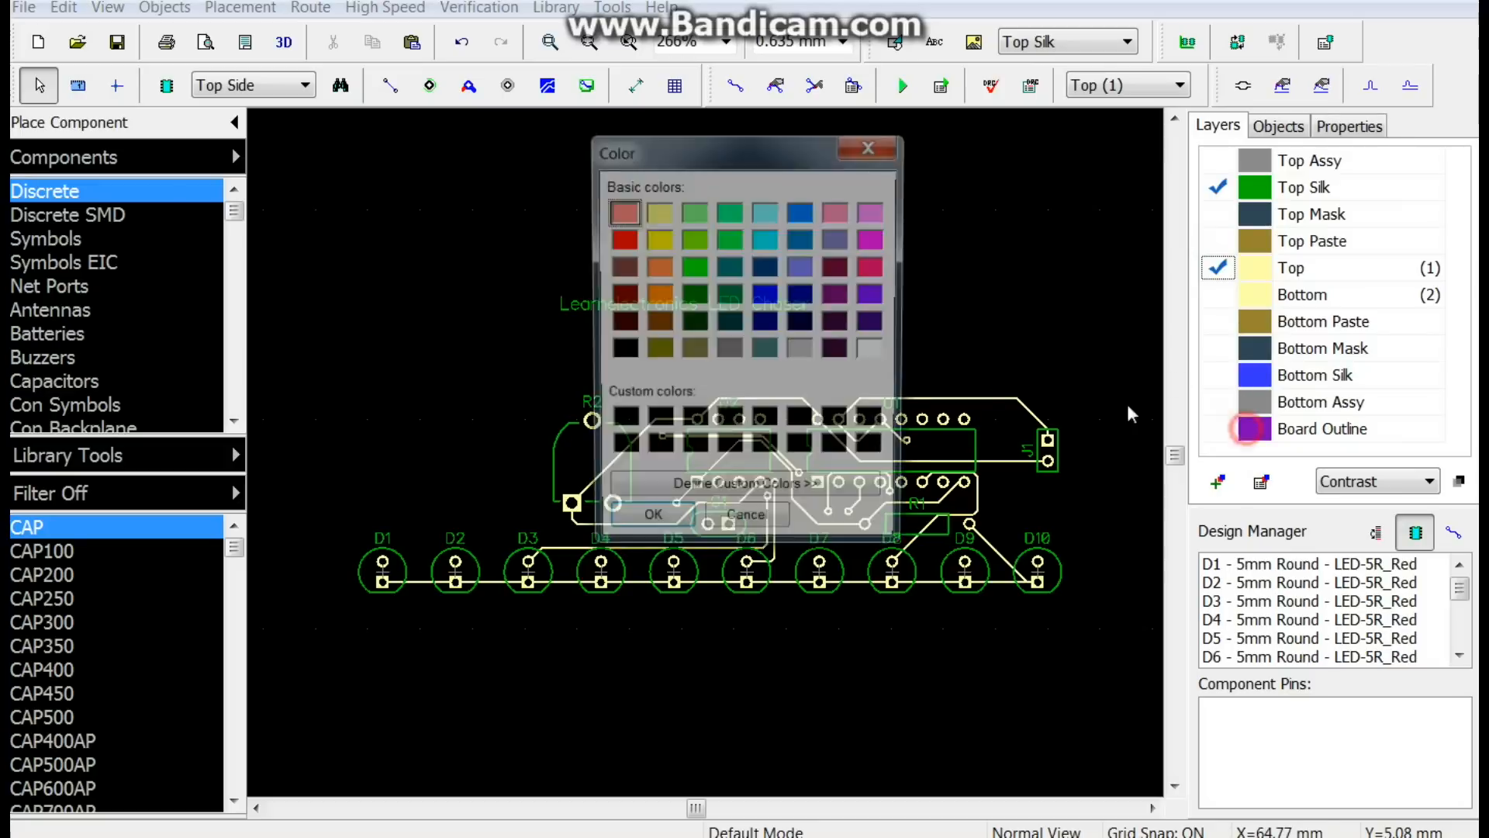
left_click(900, 145)
left_click(1216, 429)
left_click_drag(689, 306, 928, 390)
left_click(545, 385)
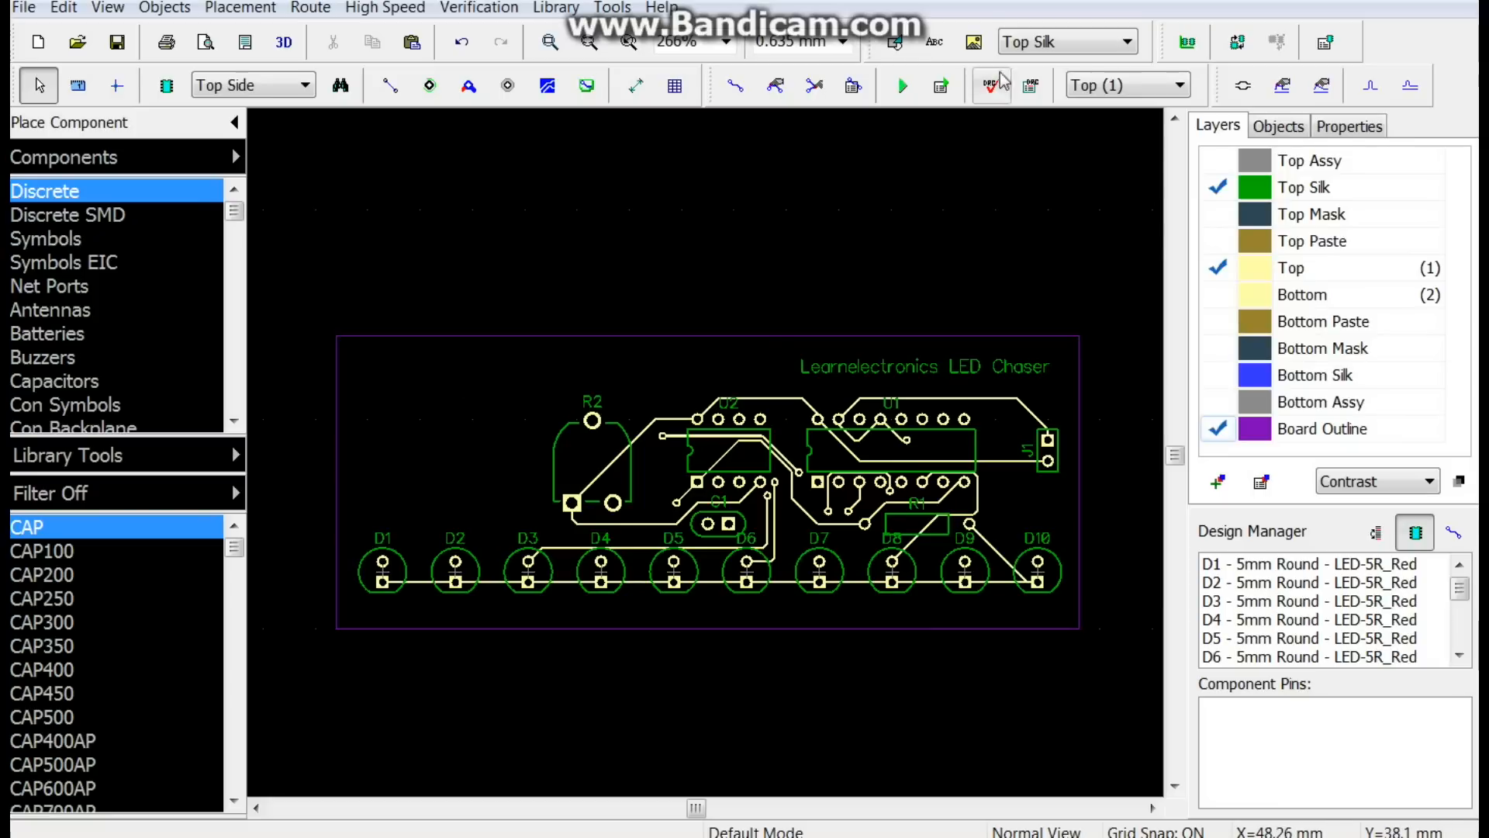
- Try placing the happybear picture on Top Silk in the empty board area beside R2, and undo it
left_click(973, 42)
left_click_drag(498, 469, 515, 504)
left_click(436, 292)
left_click_drag(1108, 422, 1108, 461)
double_click(868, 537)
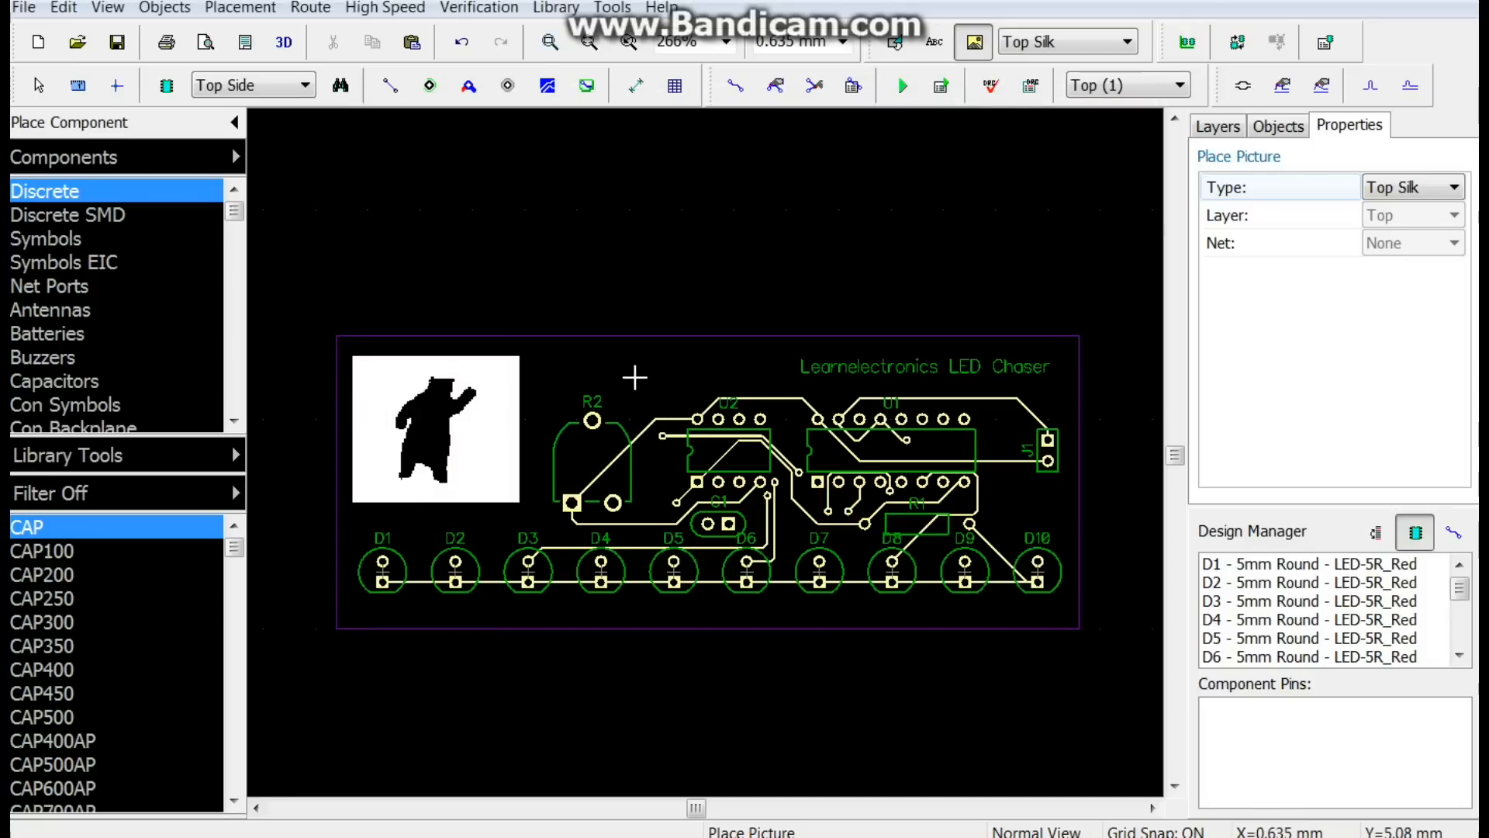
left_click(70, 9)
left_click(98, 35)
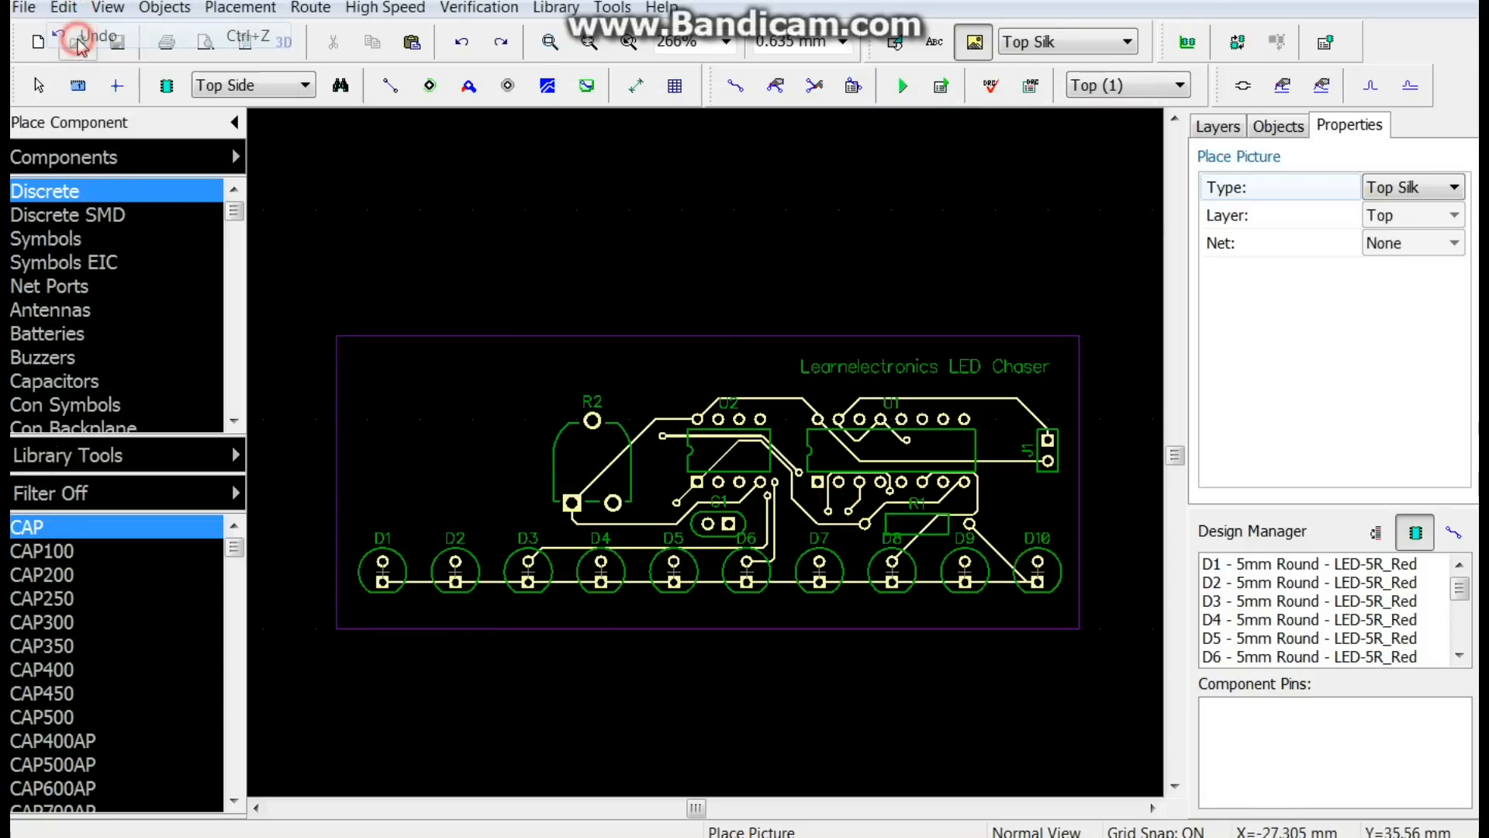
- Place the bear picture on Top Silk in the empty board area between the outline's left edge and R2
left_click_drag(367, 355, 535, 503)
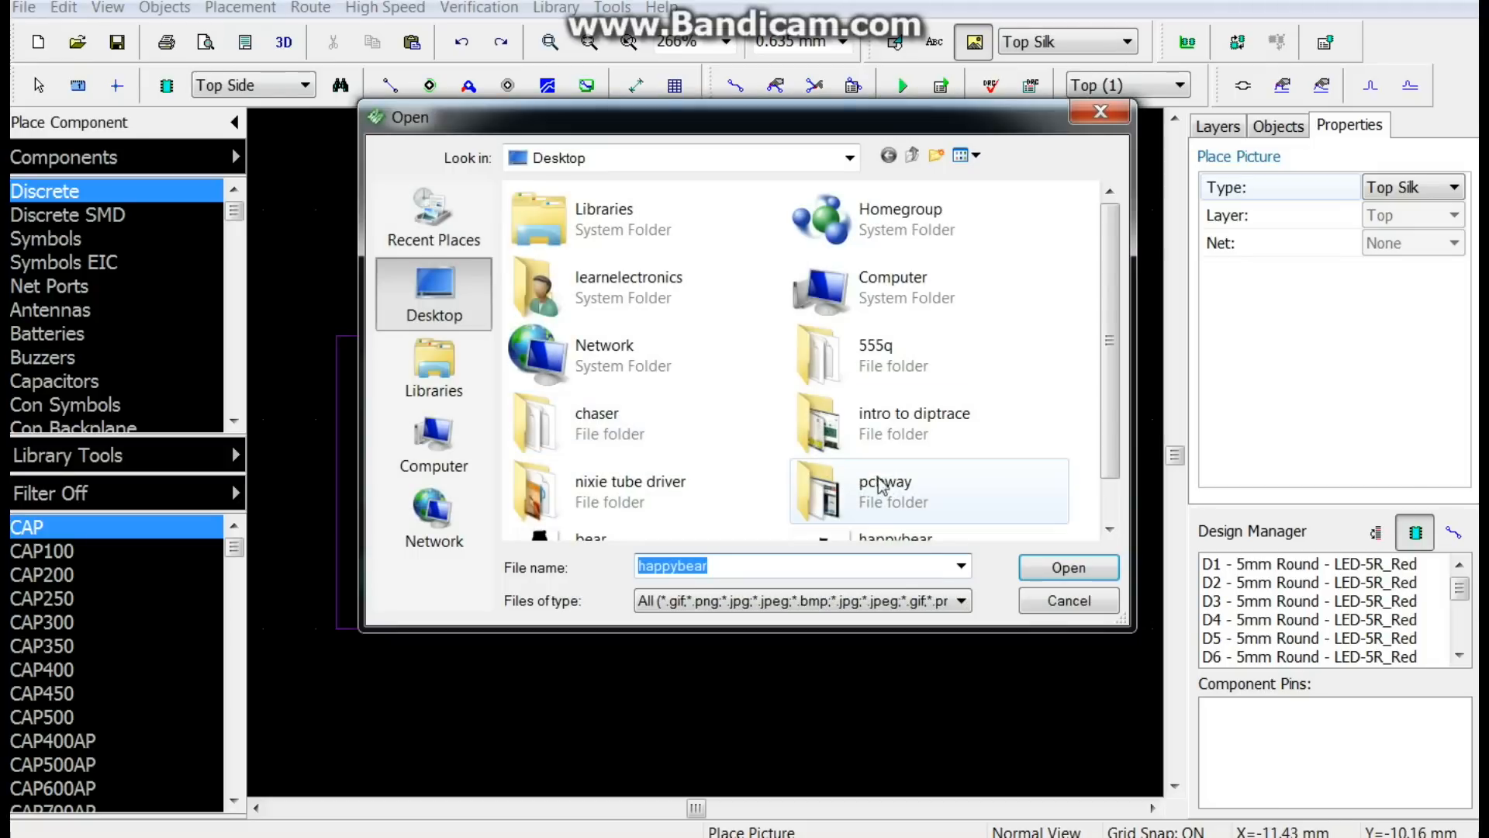
scroll(892, 481, "down", 1)
left_click(578, 504)
left_click(1114, 576)
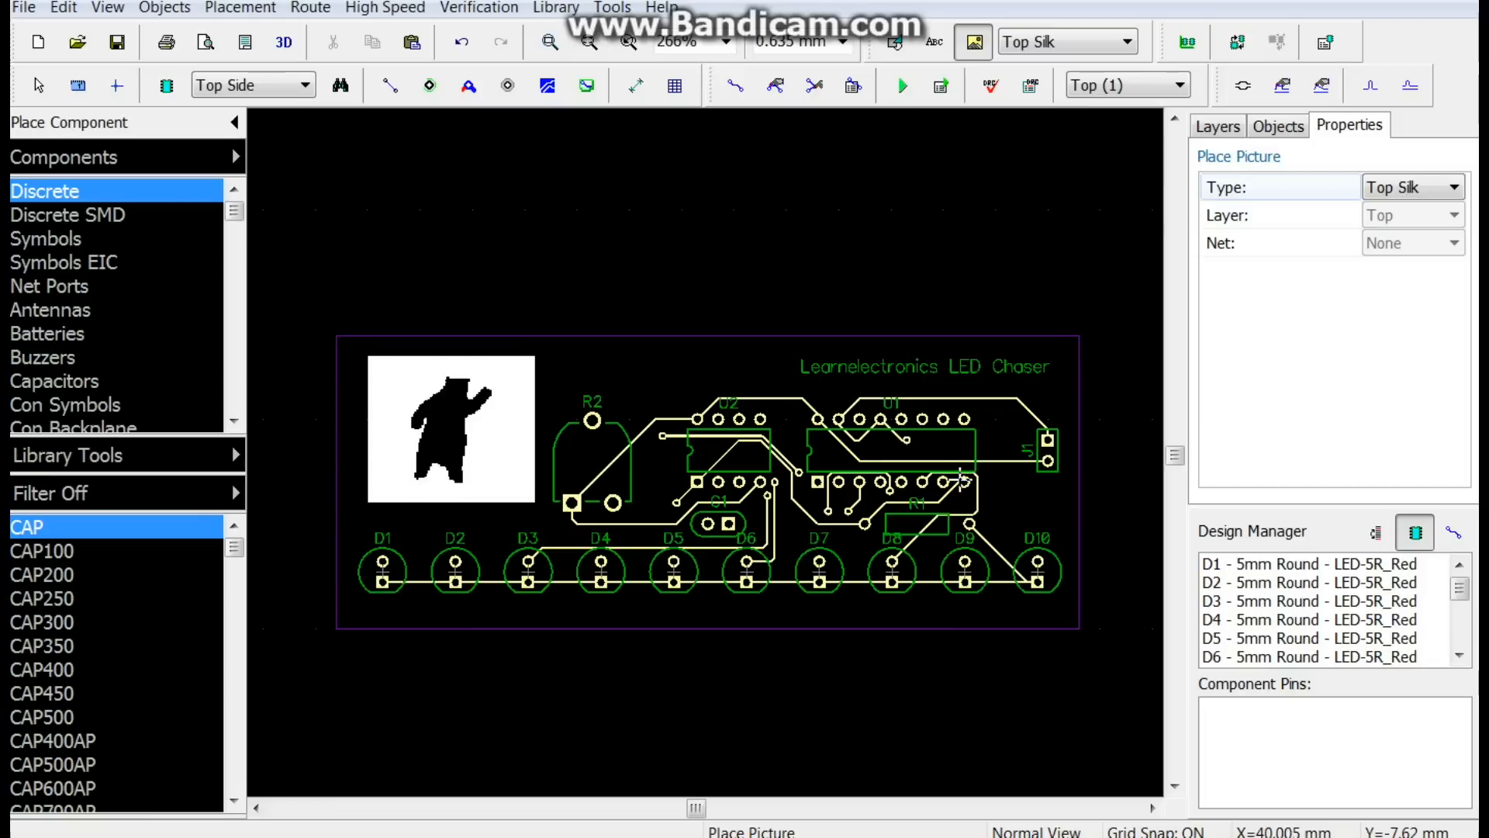
- Show all the hidden top and bottom layers again and make Bottom (2) the active layer
left_click(1218, 126)
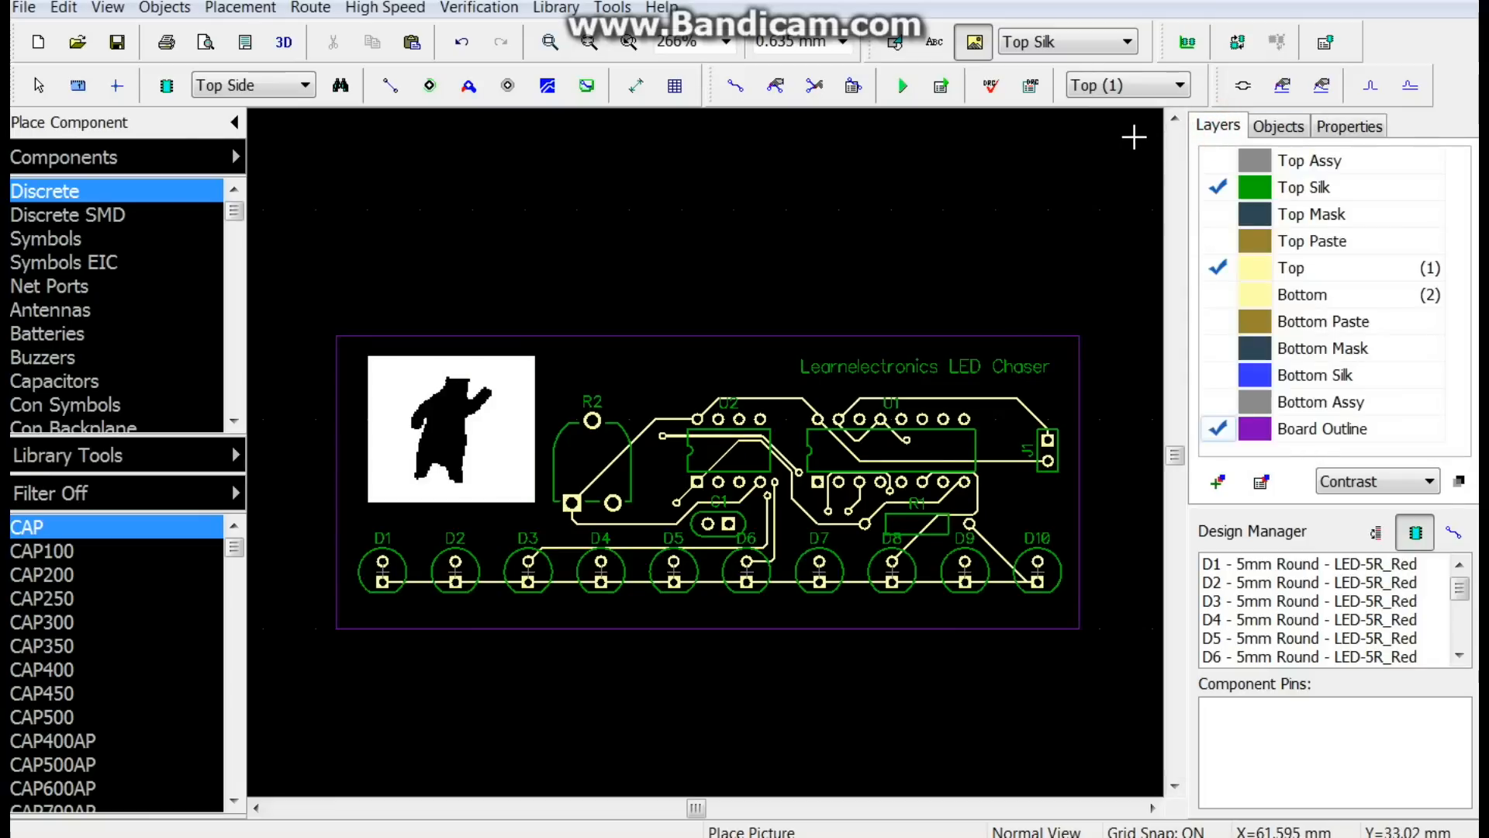
left_click(1218, 161)
left_click(1218, 214)
left_click(1217, 240)
left_click(1218, 294)
left_click(1218, 321)
left_click(1218, 349)
left_click(1218, 374)
left_click(1217, 401)
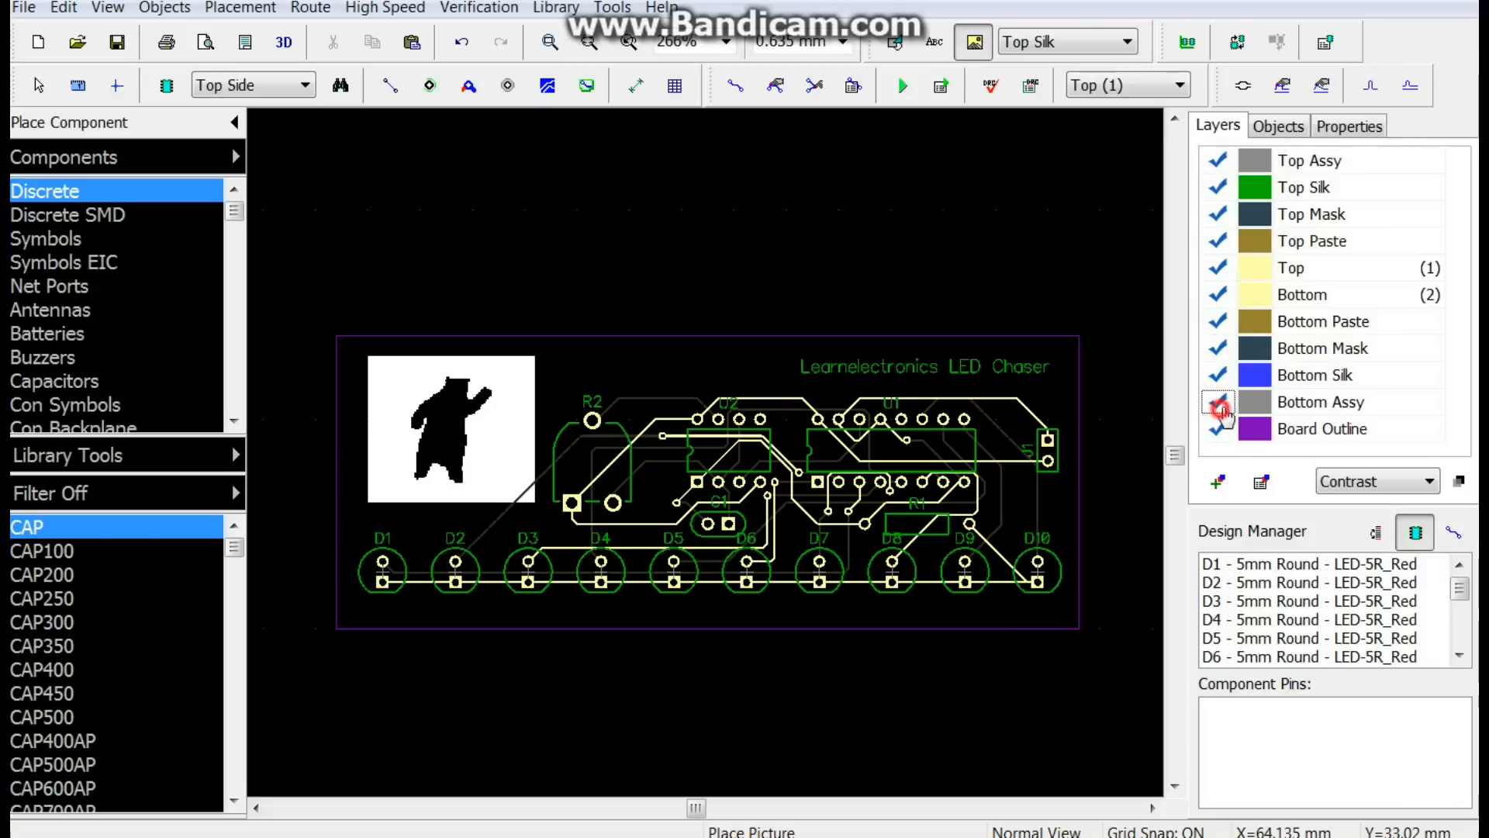
left_click(1167, 87)
left_click(1120, 127)
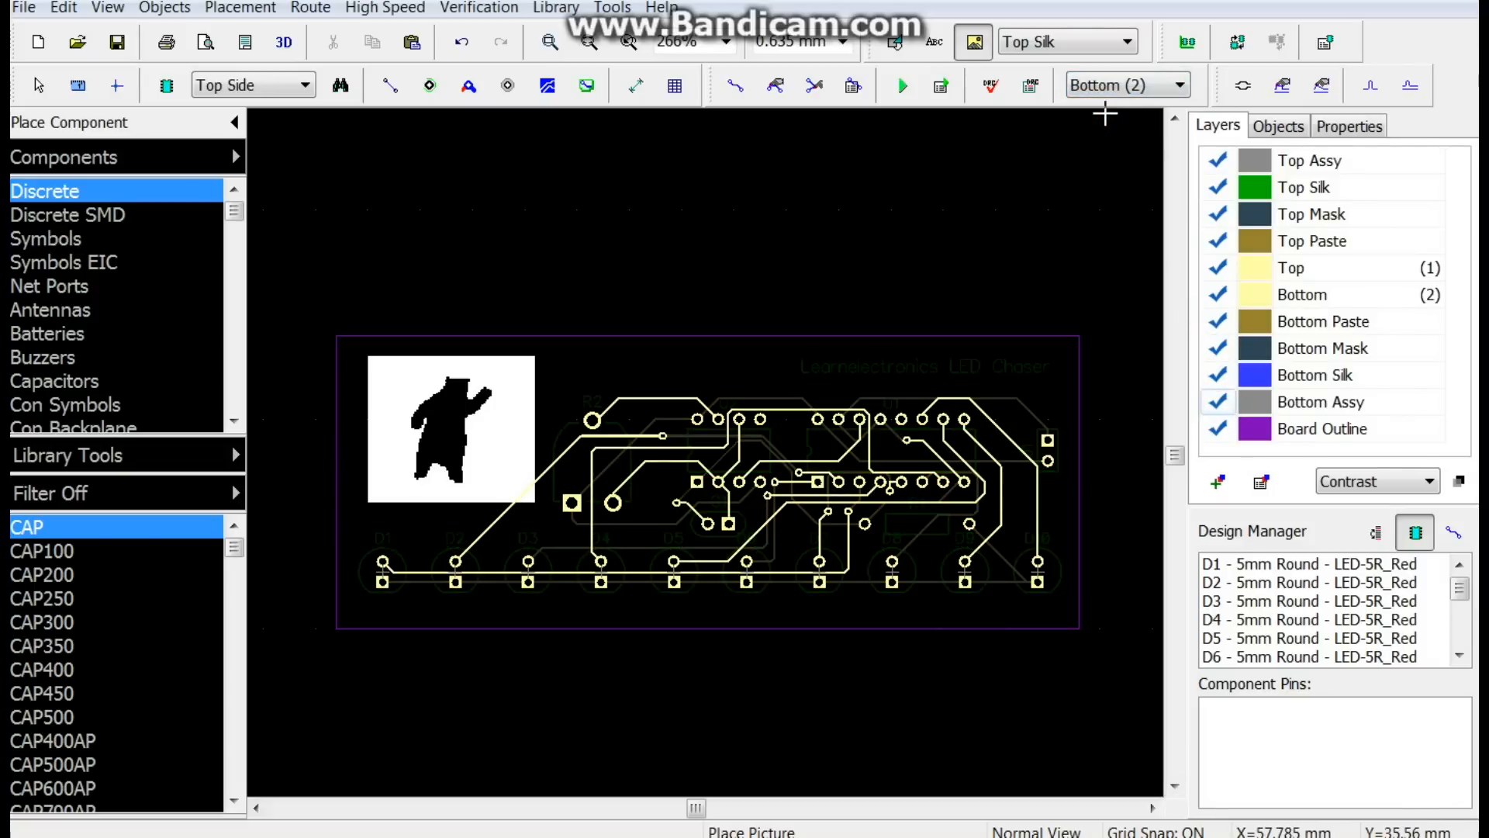
- Save the board layout as a new DipTrace file named chaser2 in the DipTrace folder
left_click(35, 9)
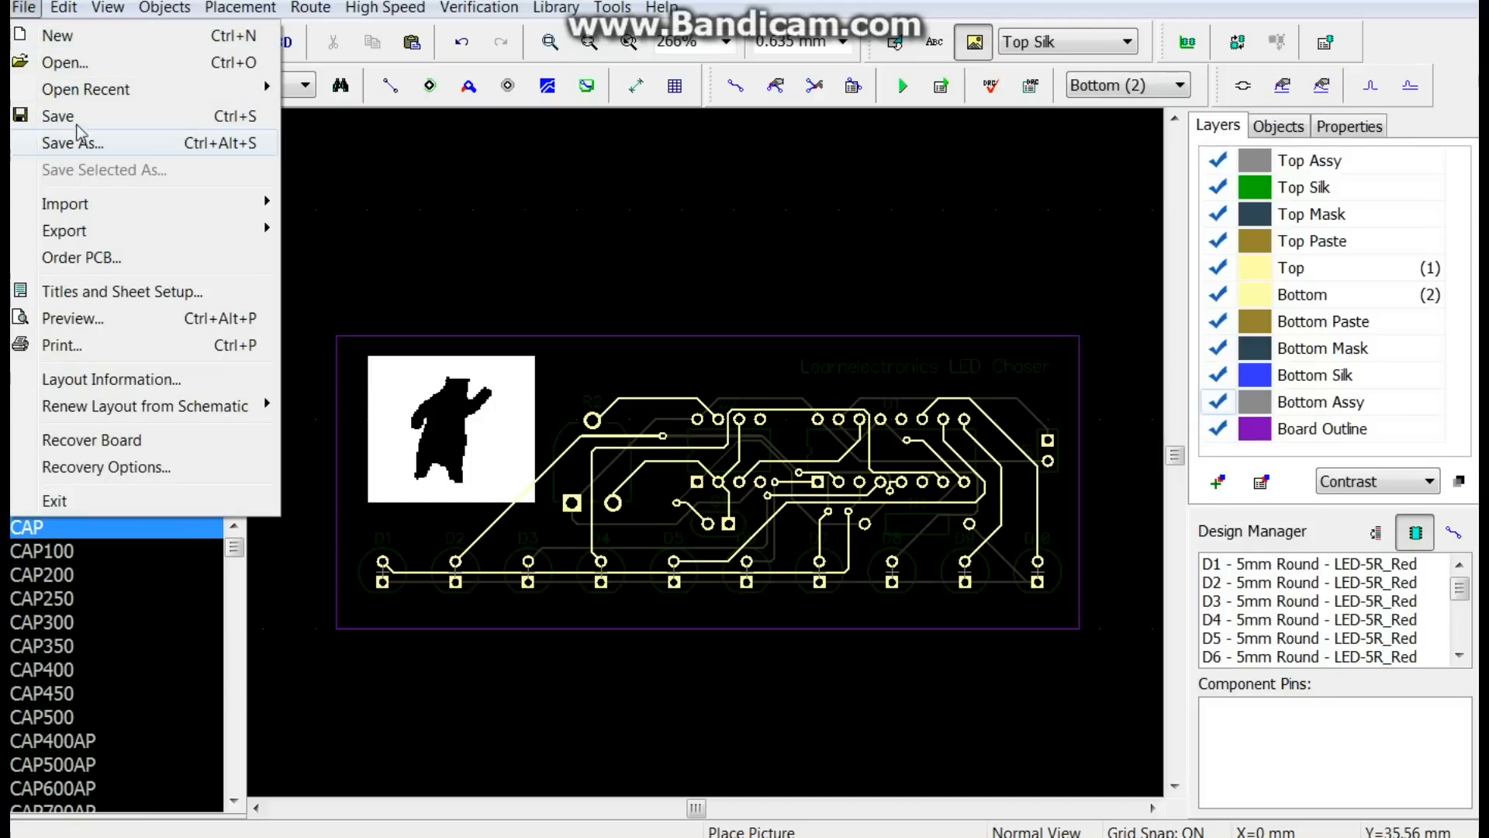
left_click(78, 142)
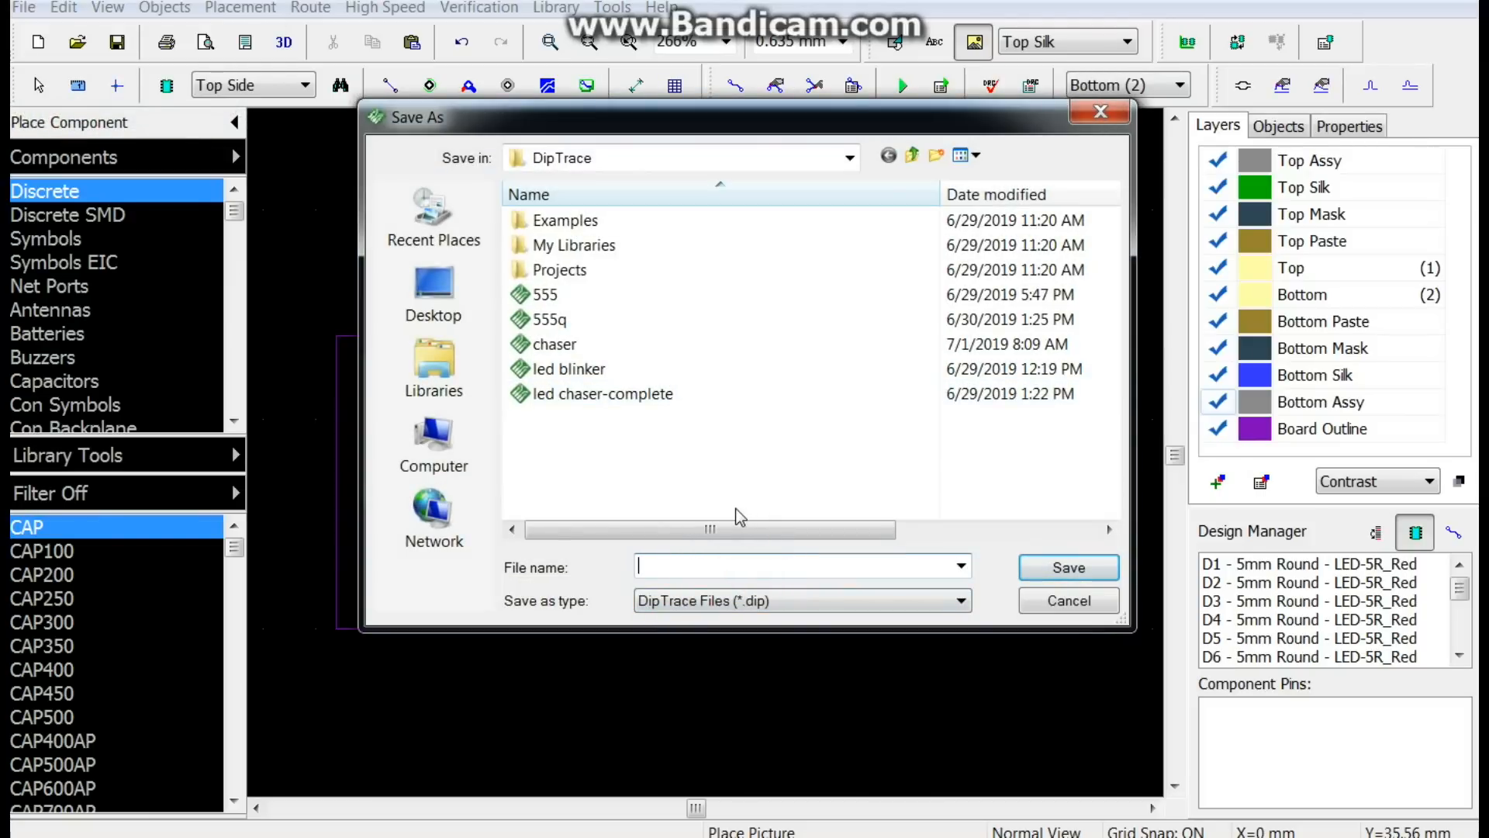
type("c")
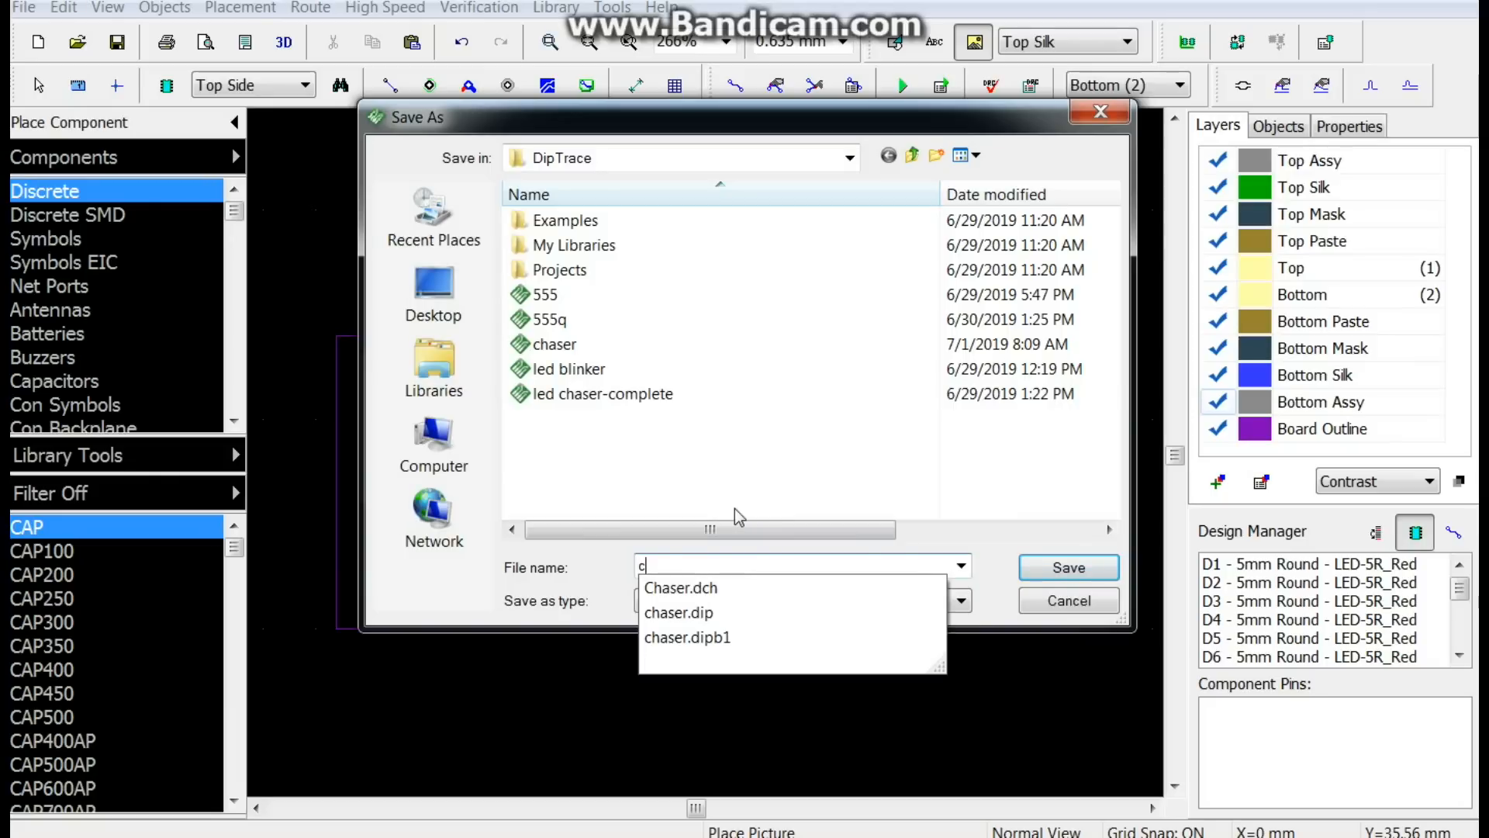
type("haser2")
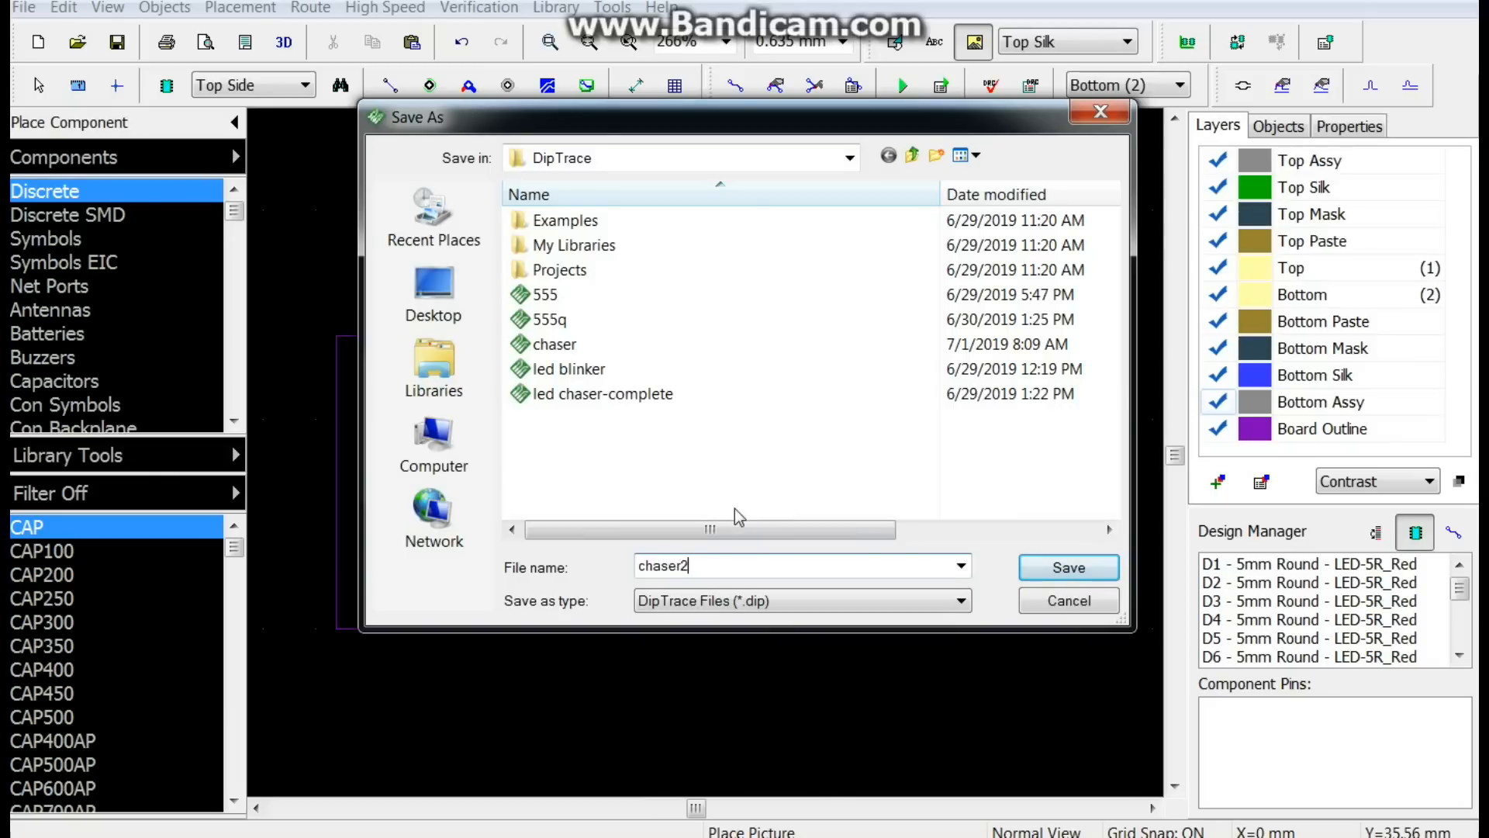
left_click(1038, 578)
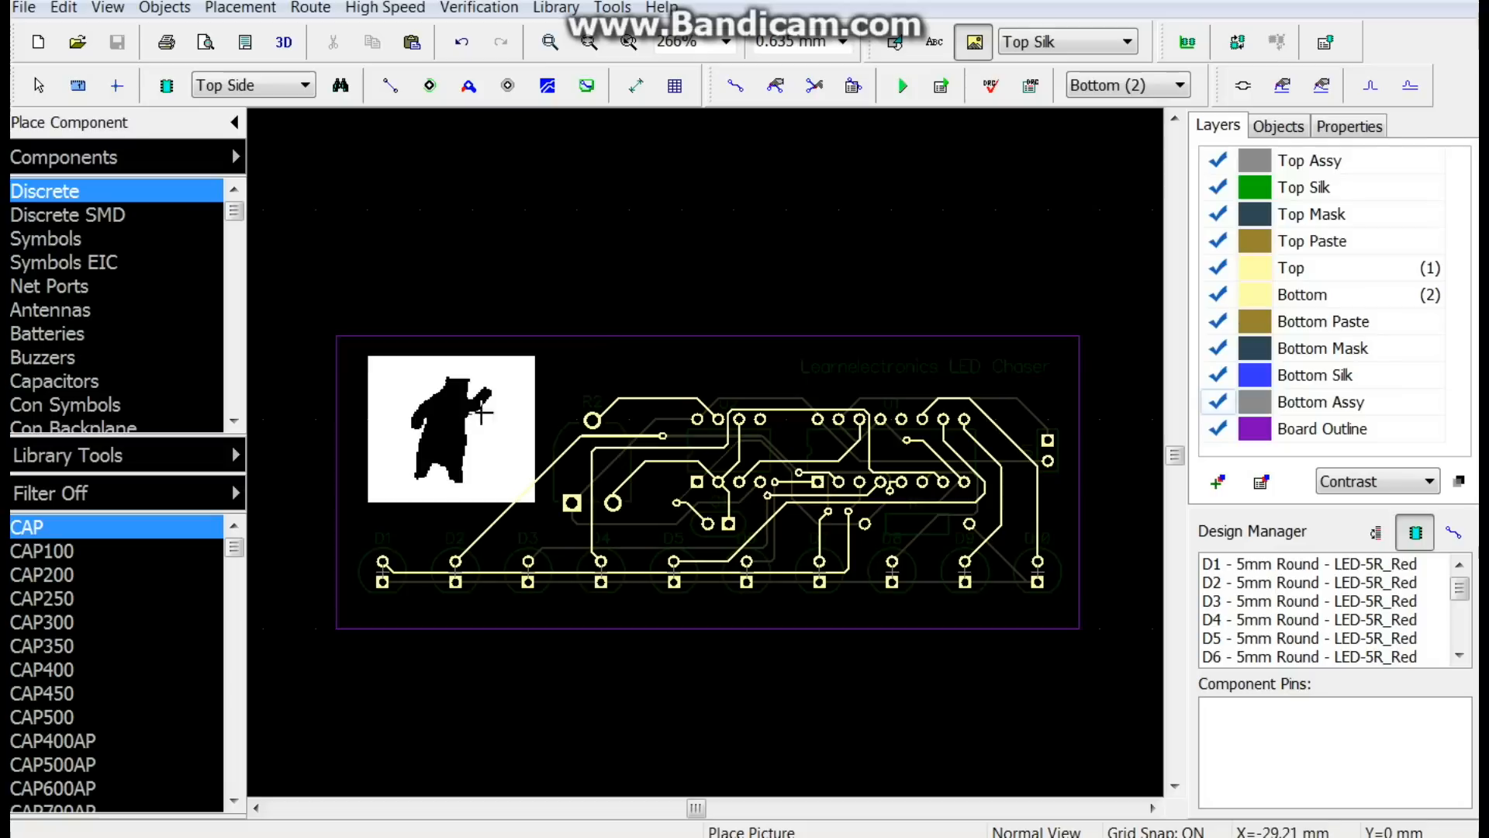
- Open the board's 3D preview with the attached models and examine the components and silkscreen from several angles and distances, leaving the preview when done
left_click(288, 45)
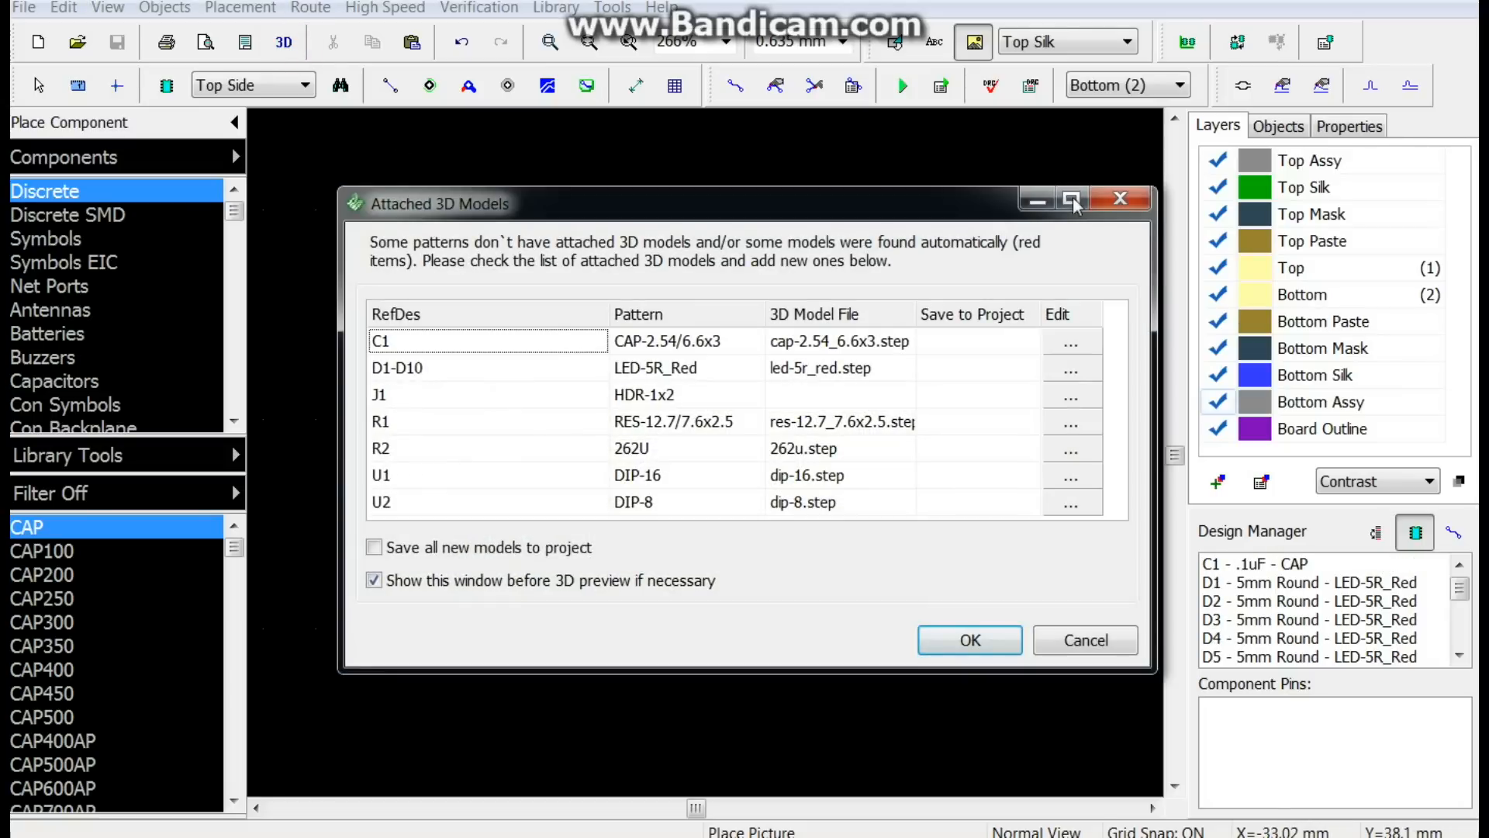
key("Return")
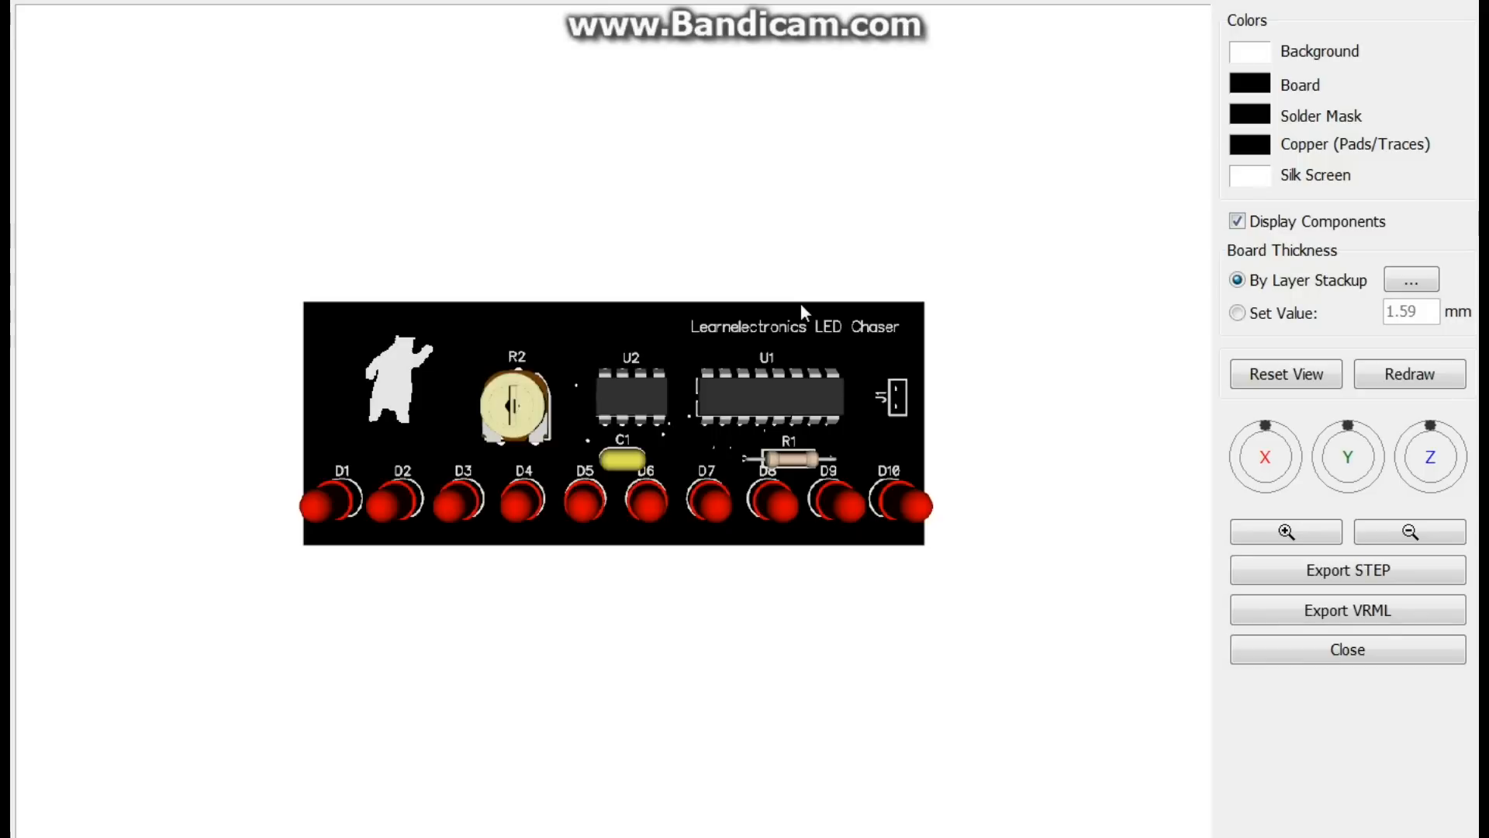
left_click_drag(802, 307, 691, 423)
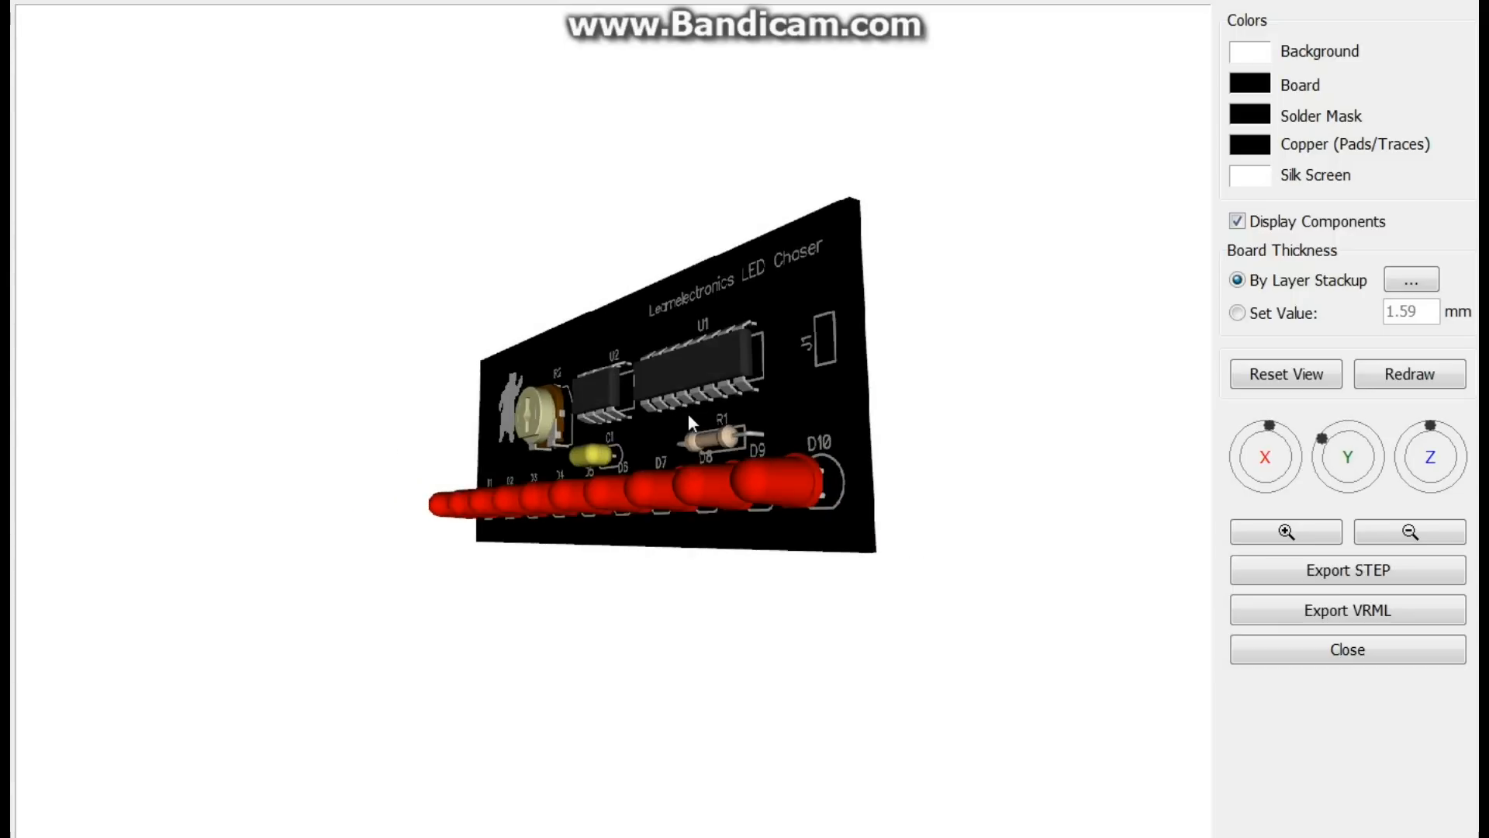
scroll(703, 454, "up", 5)
left_click_drag(693, 468, 757, 557)
scroll(748, 565, "down", 5)
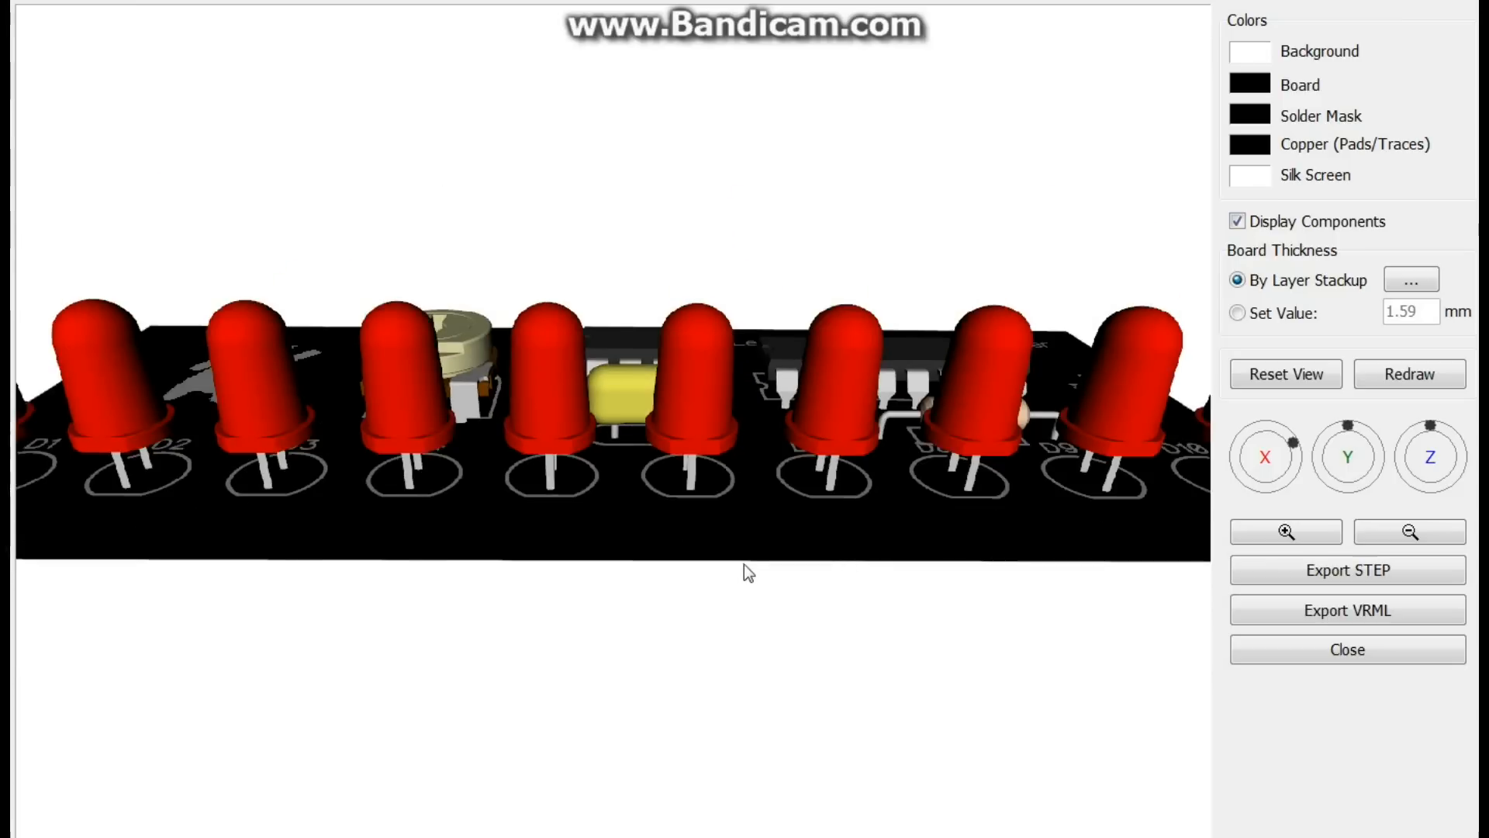
scroll(743, 570, "down", 6)
left_click_drag(691, 465, 677, 572)
scroll(678, 571, "up", 8)
scroll(677, 572, "down", 5)
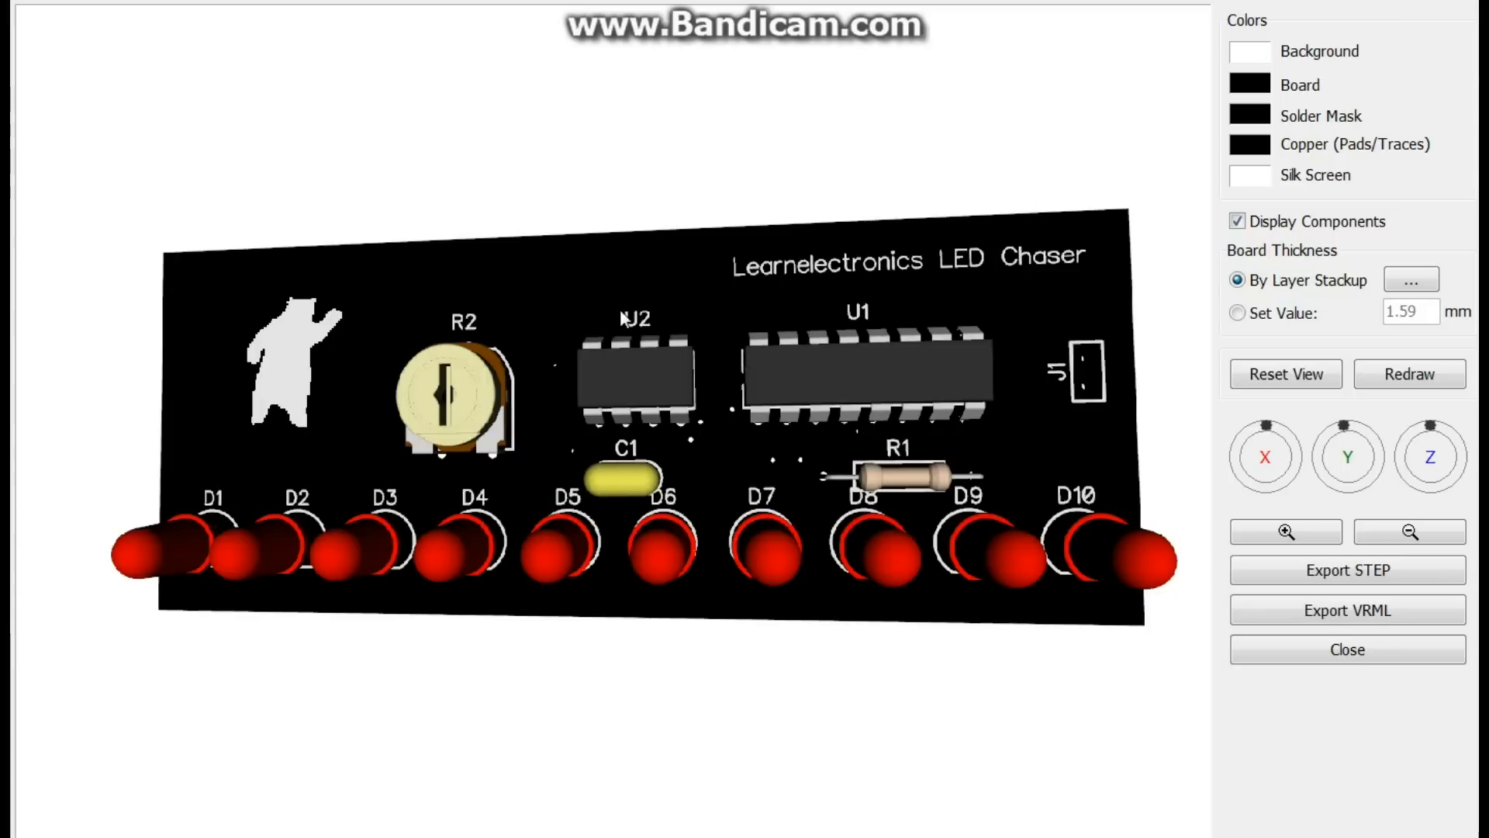
left_click(1303, 654)
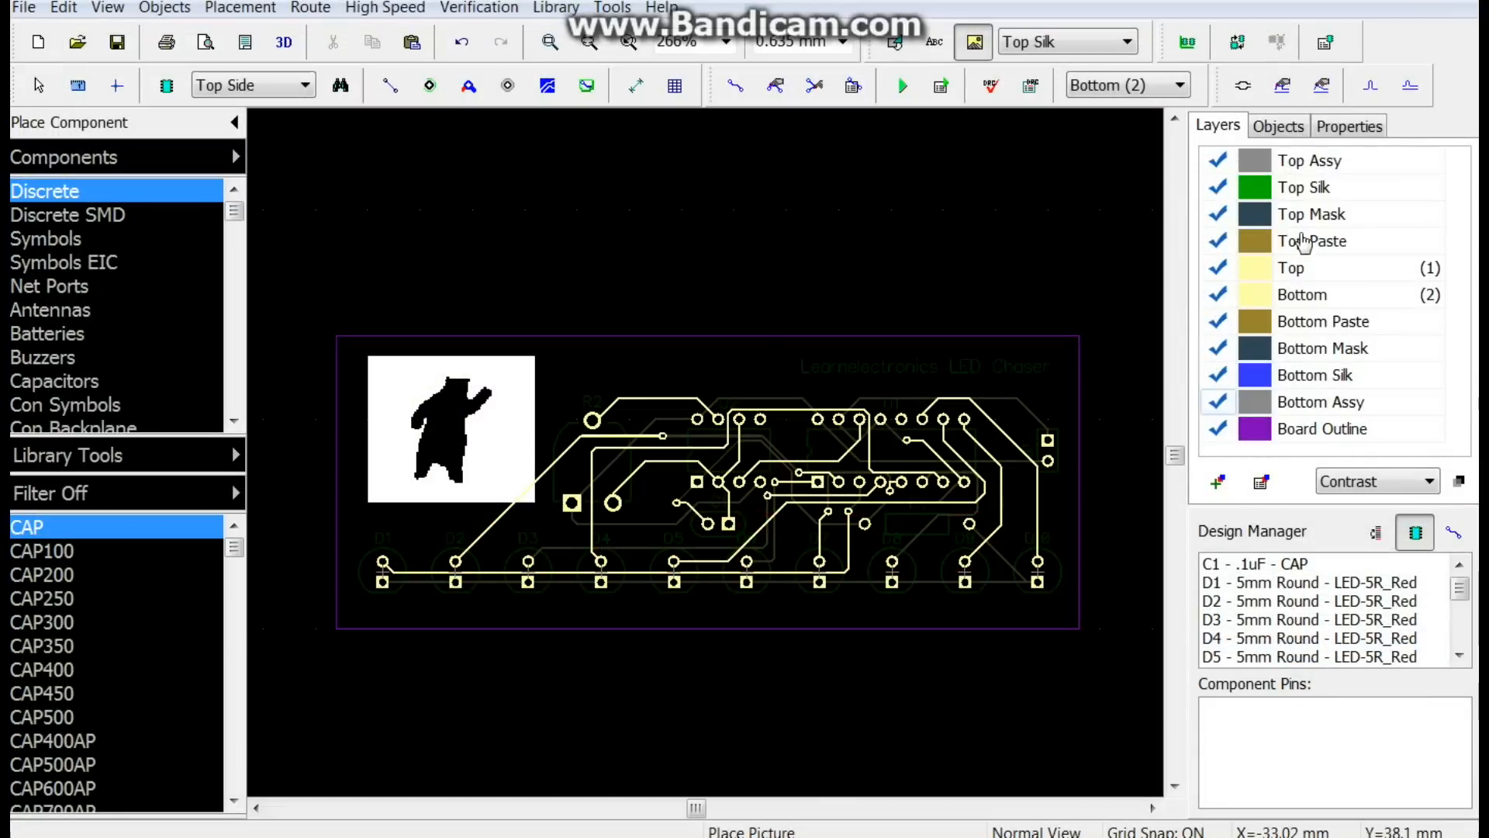
- Make Top (1) the active layer and set Marking 1 of the 555 chip U2 to Name
left_click(1130, 87)
left_click(1117, 104)
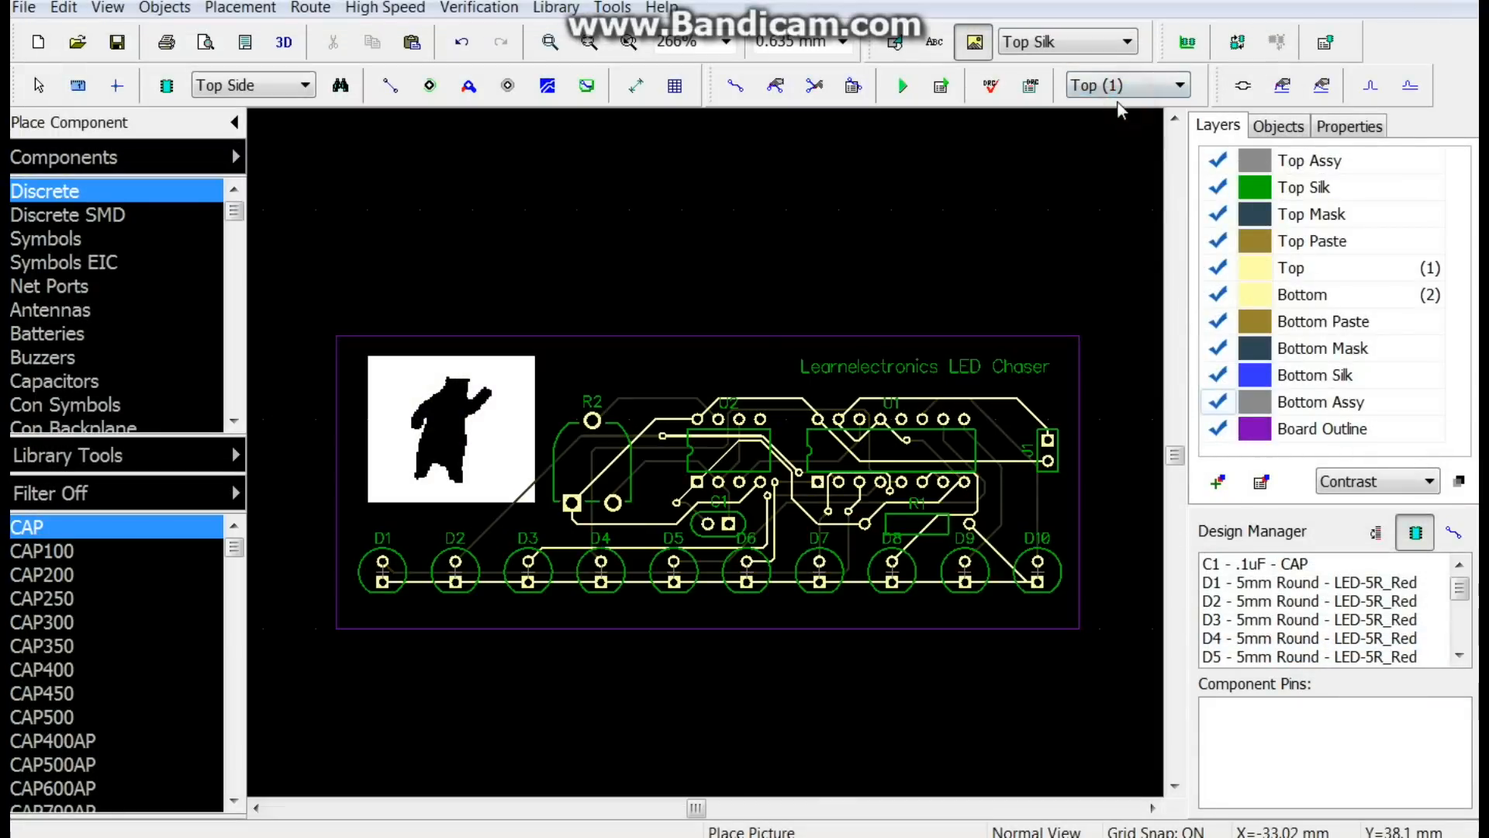
left_click(39, 85)
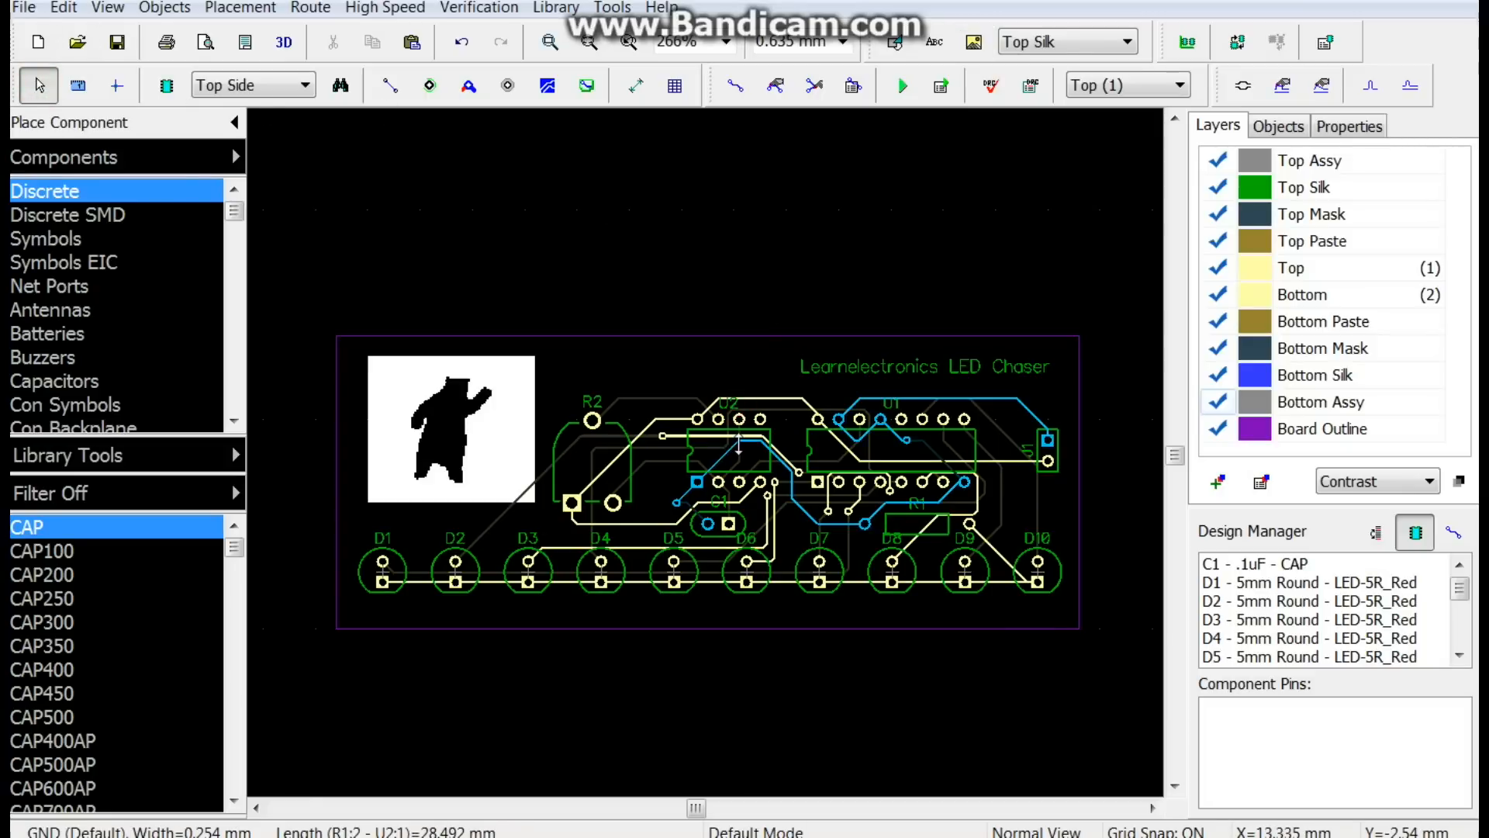
left_click(748, 454)
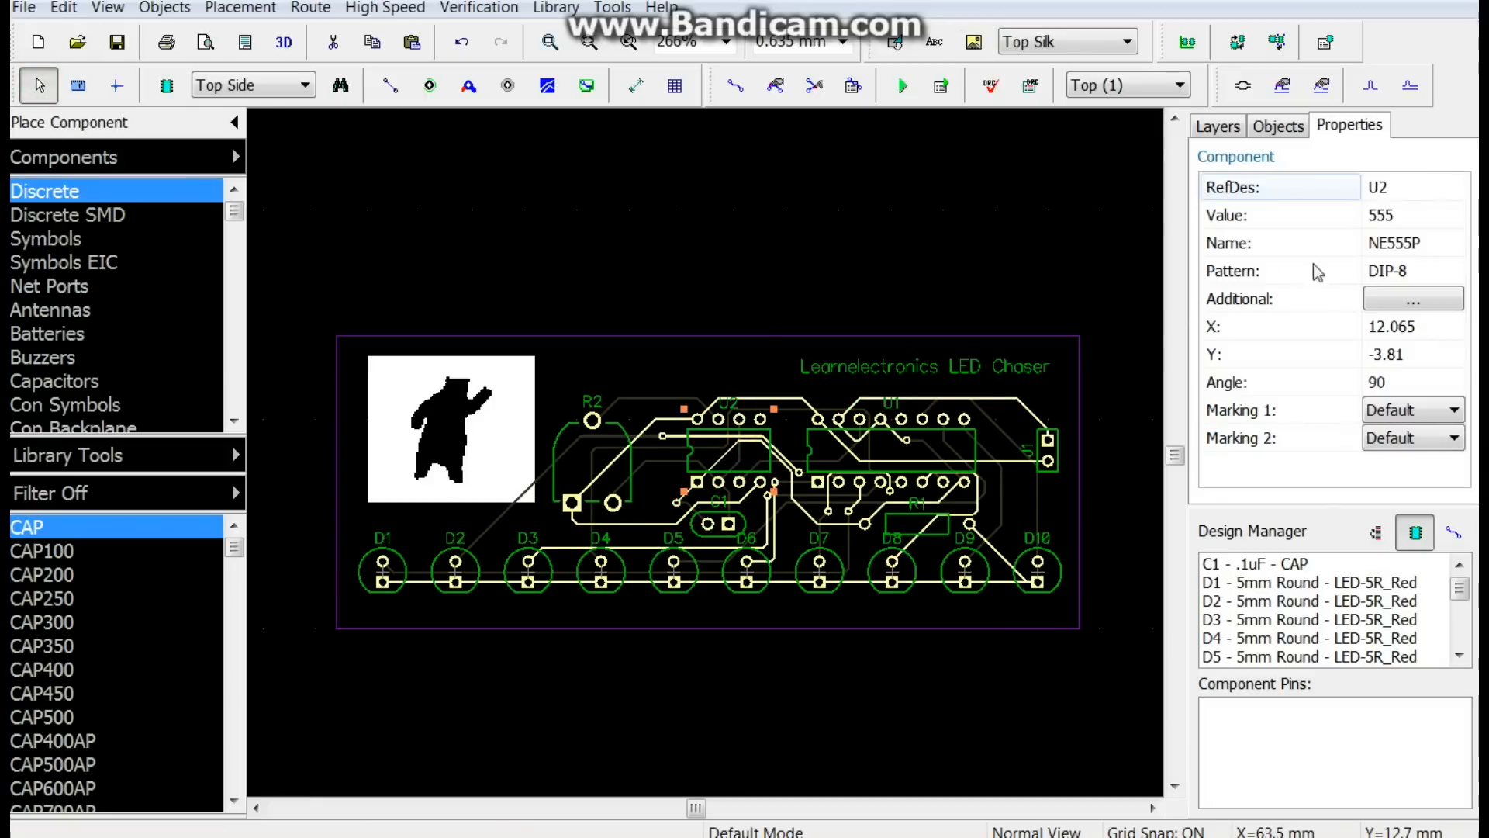
left_click(1433, 411)
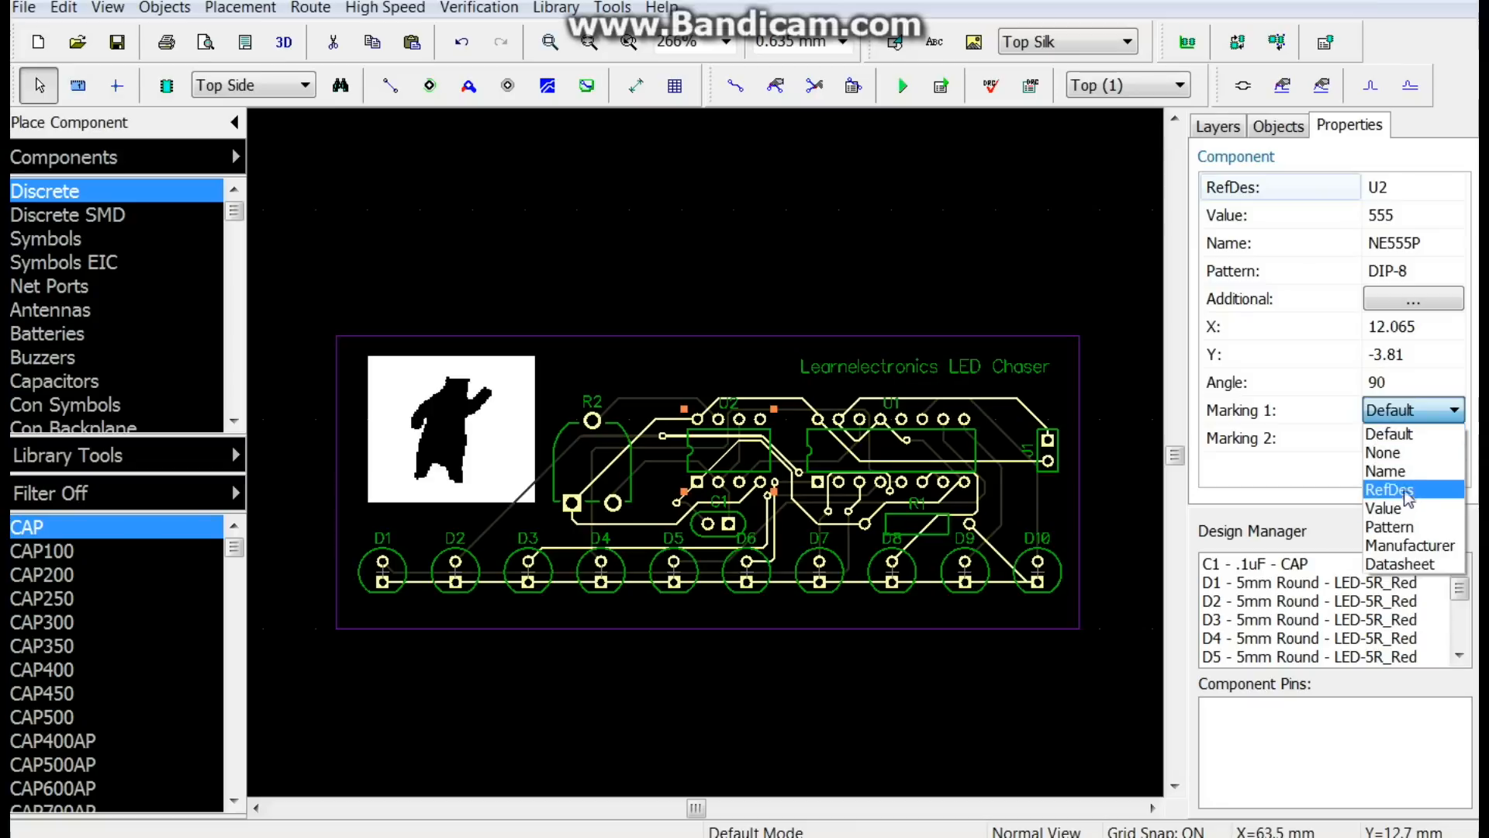
left_click(1396, 469)
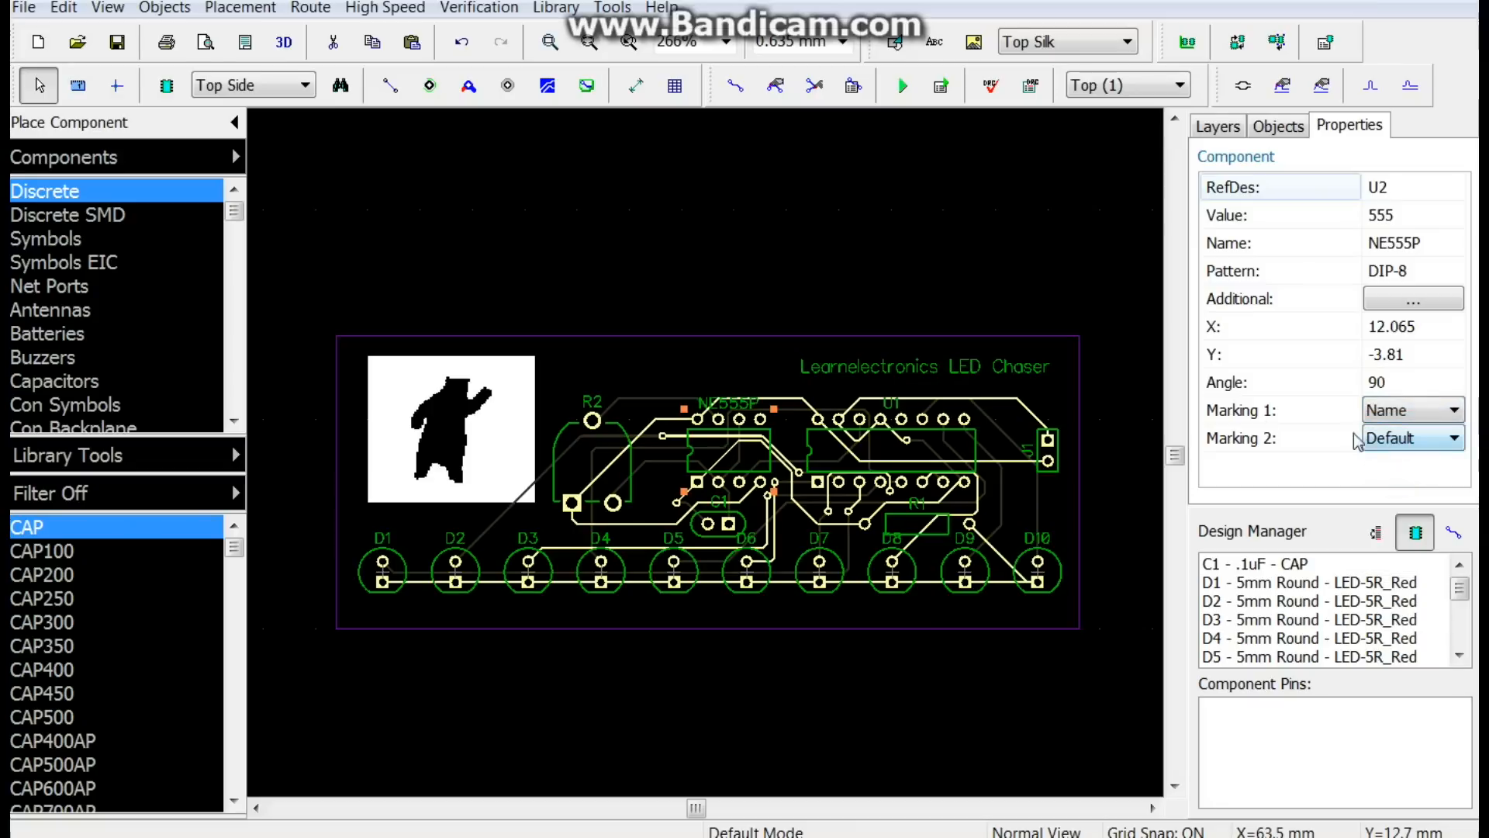
- Set Marking 1 of the CD4017 chip U1 to Name and save the layout
left_click(954, 438)
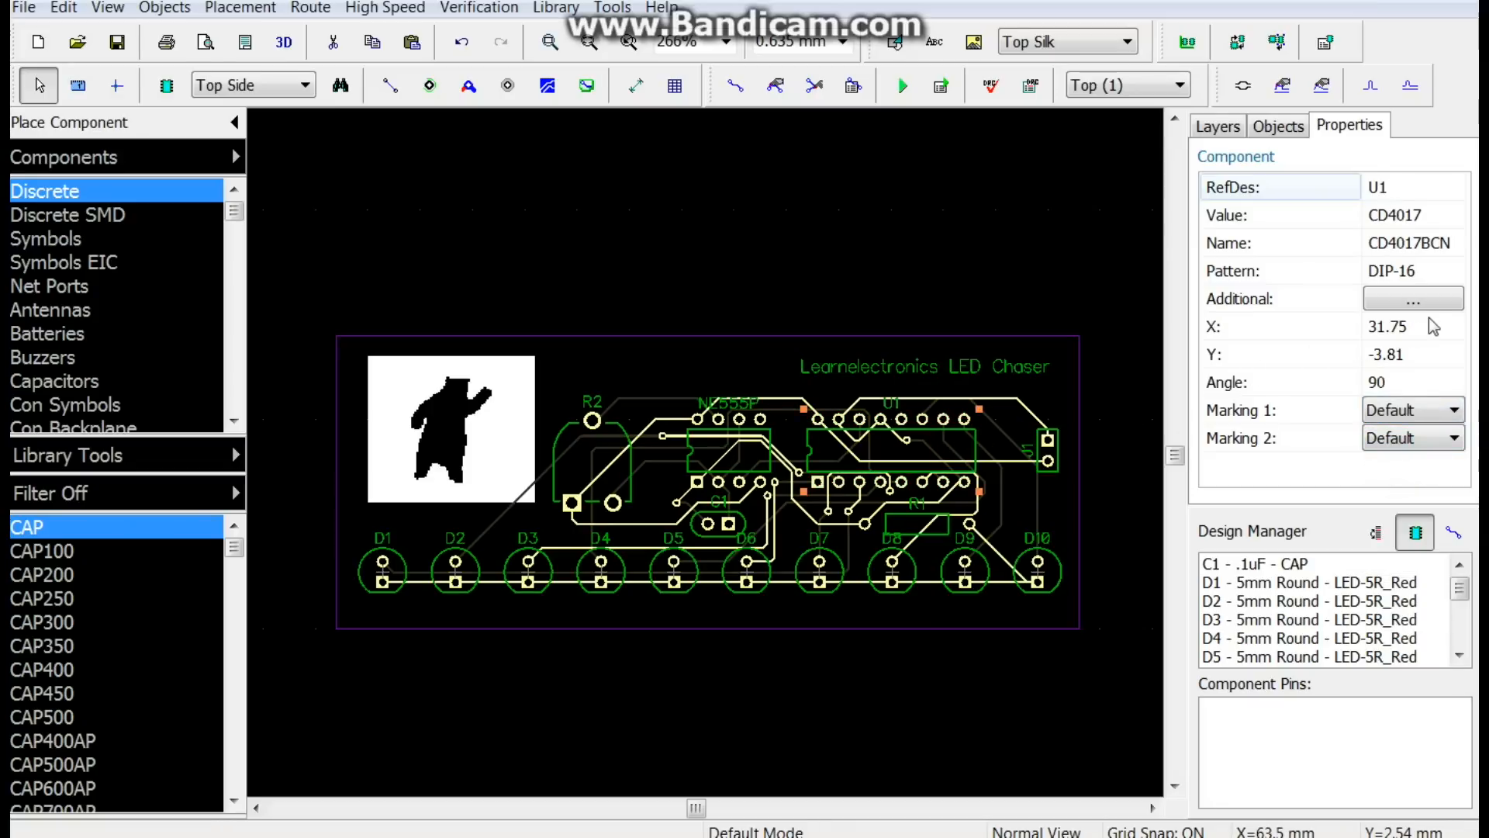
left_click(1408, 411)
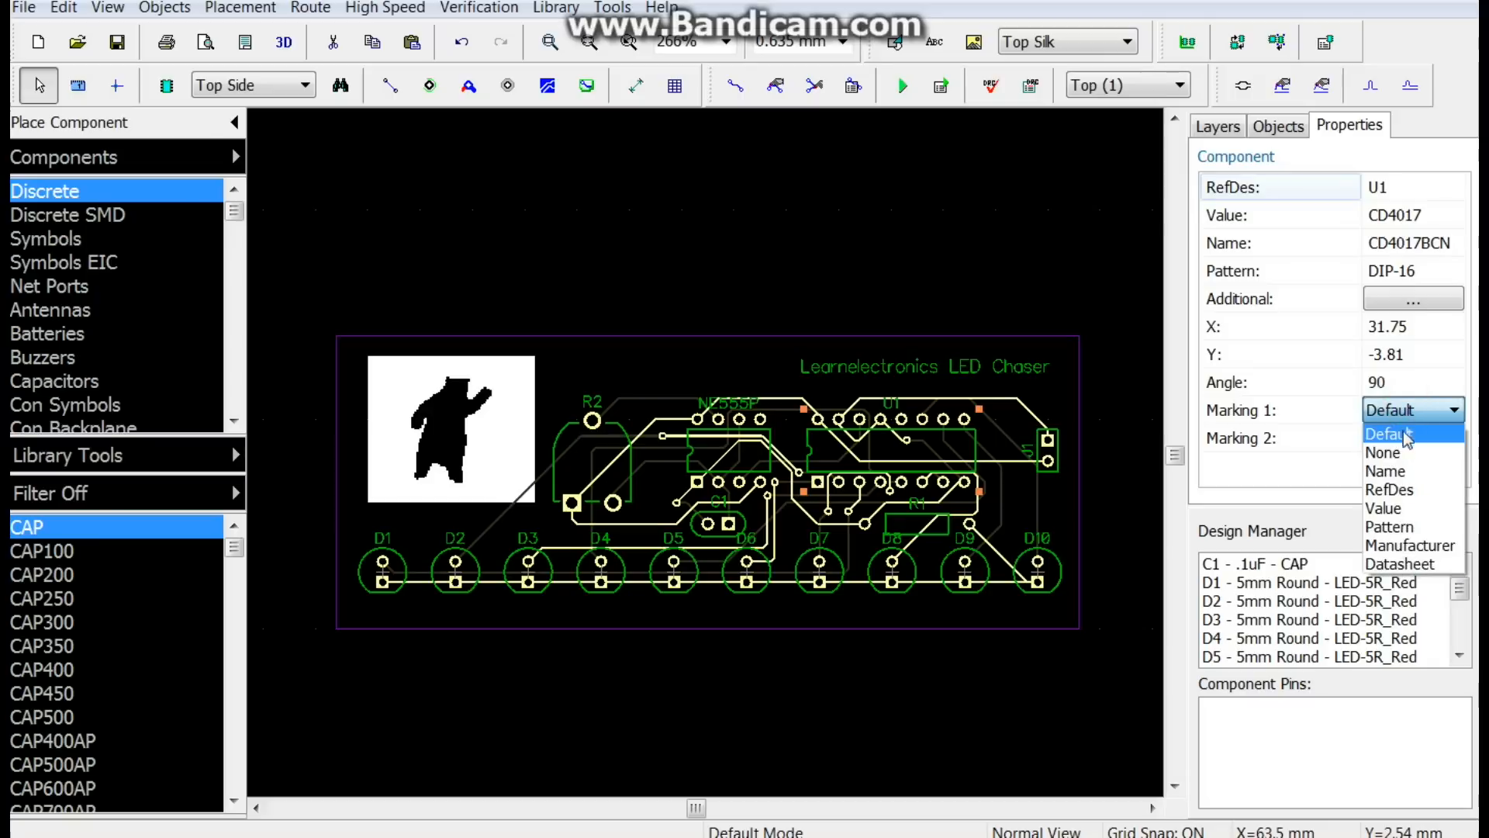
left_click(1392, 469)
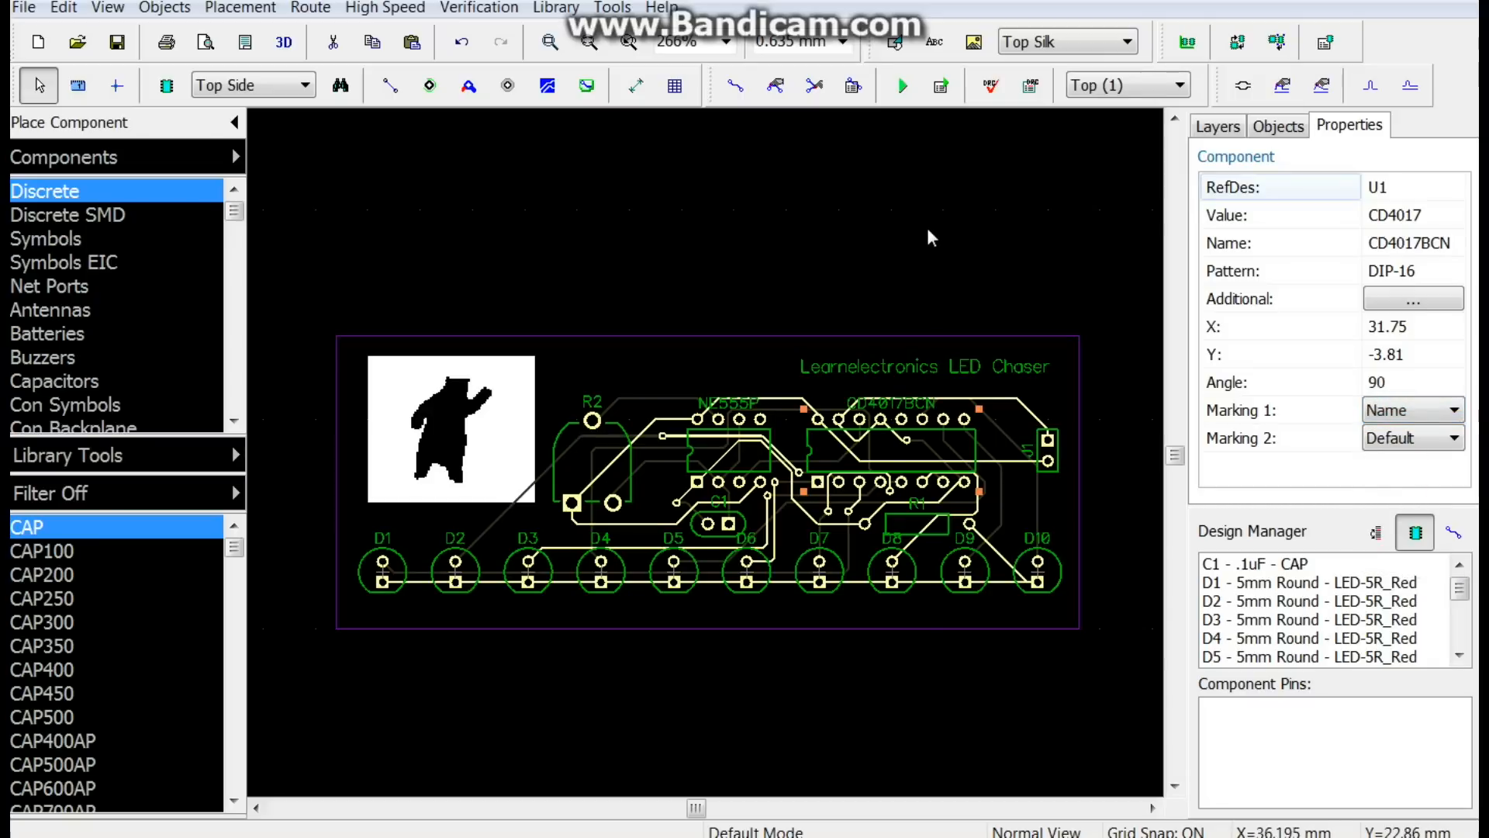
left_click(116, 48)
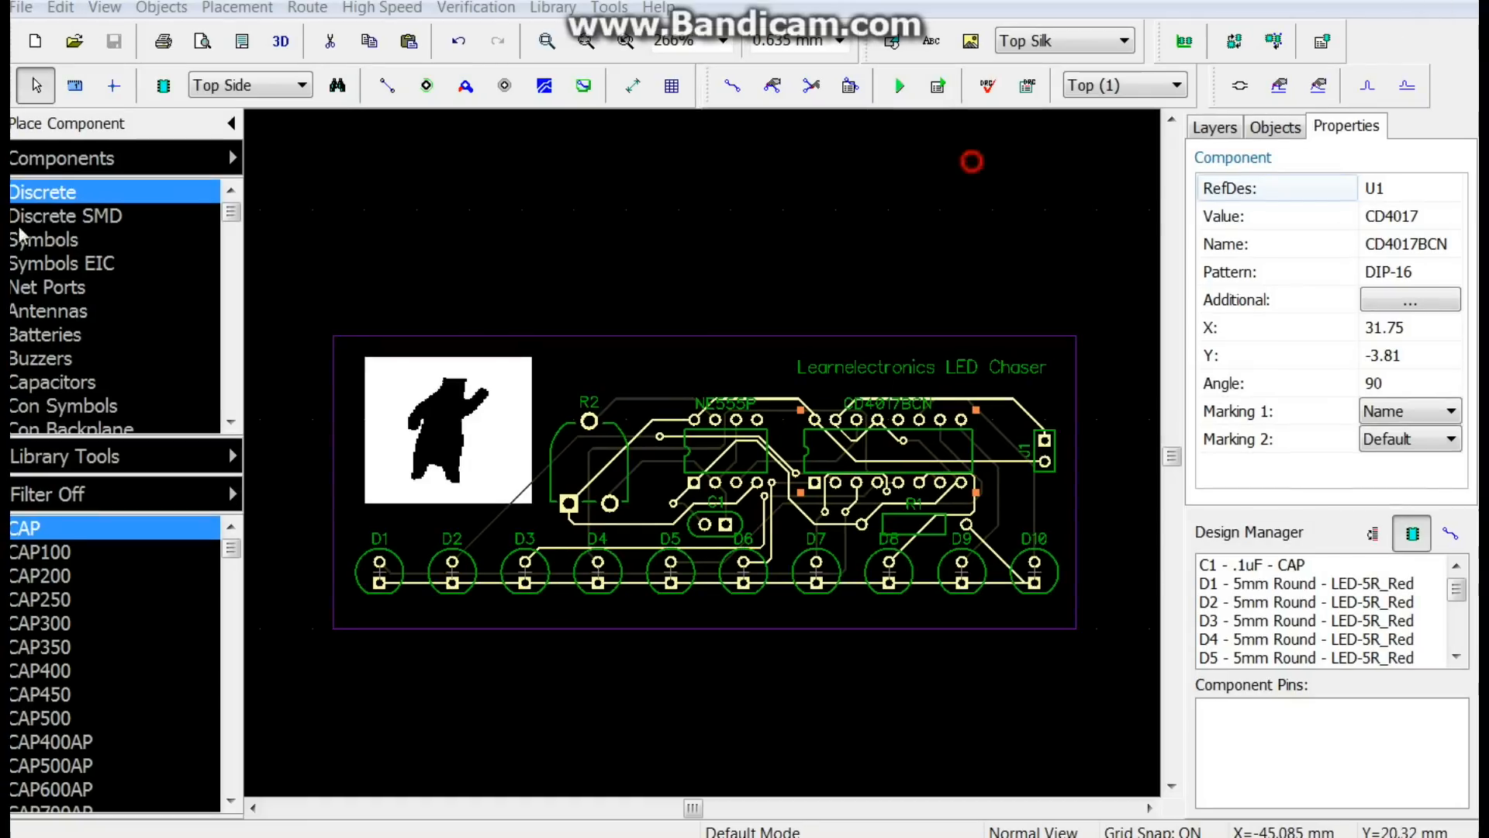
- Open the Gerber export for the board and preview its Top Silk layer
left_click(25, 10)
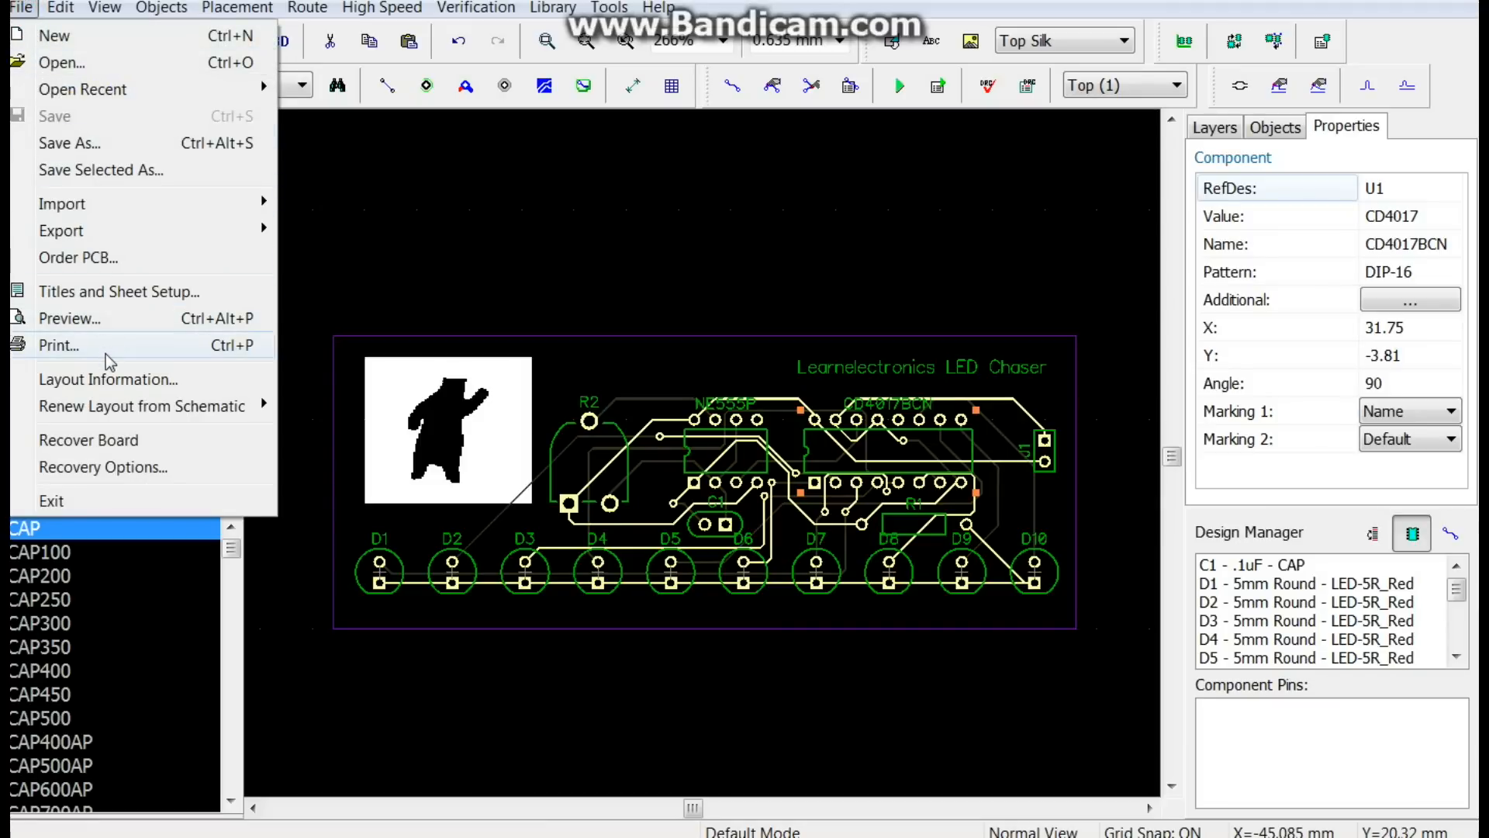
mouse_move(117, 235)
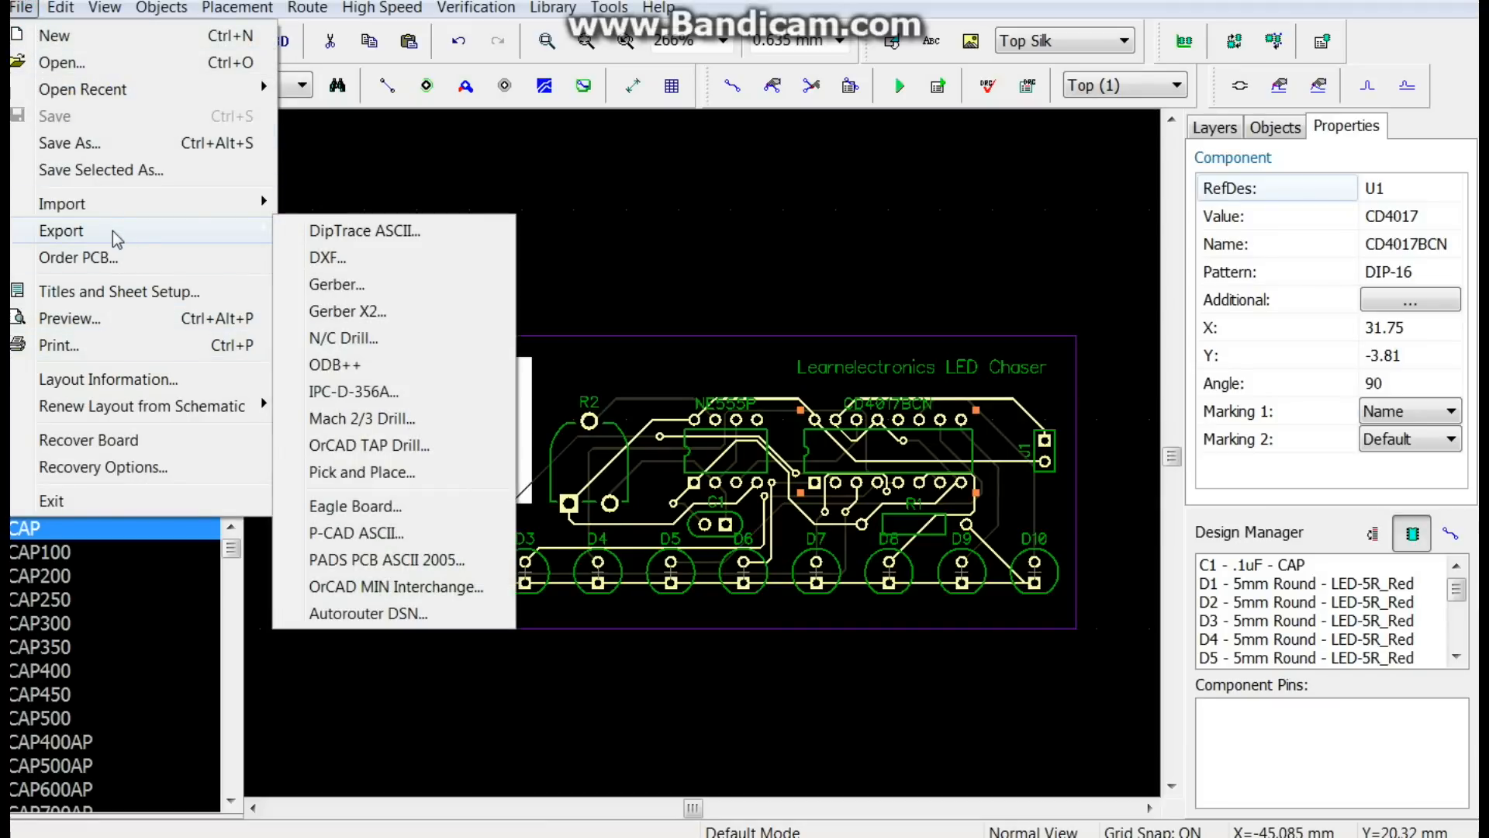
left_click(365, 285)
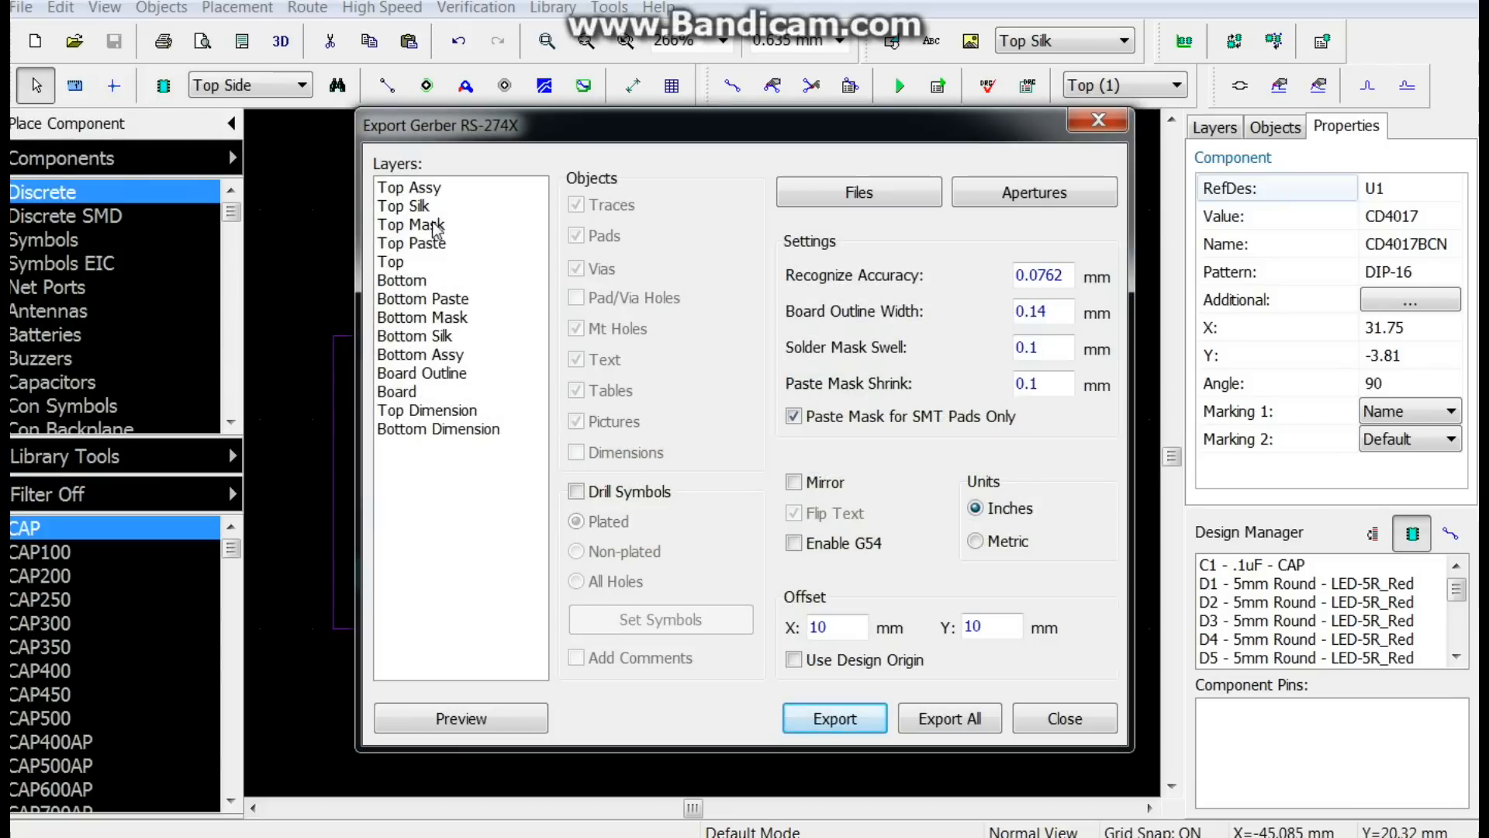
left_click(419, 206)
left_click(454, 718)
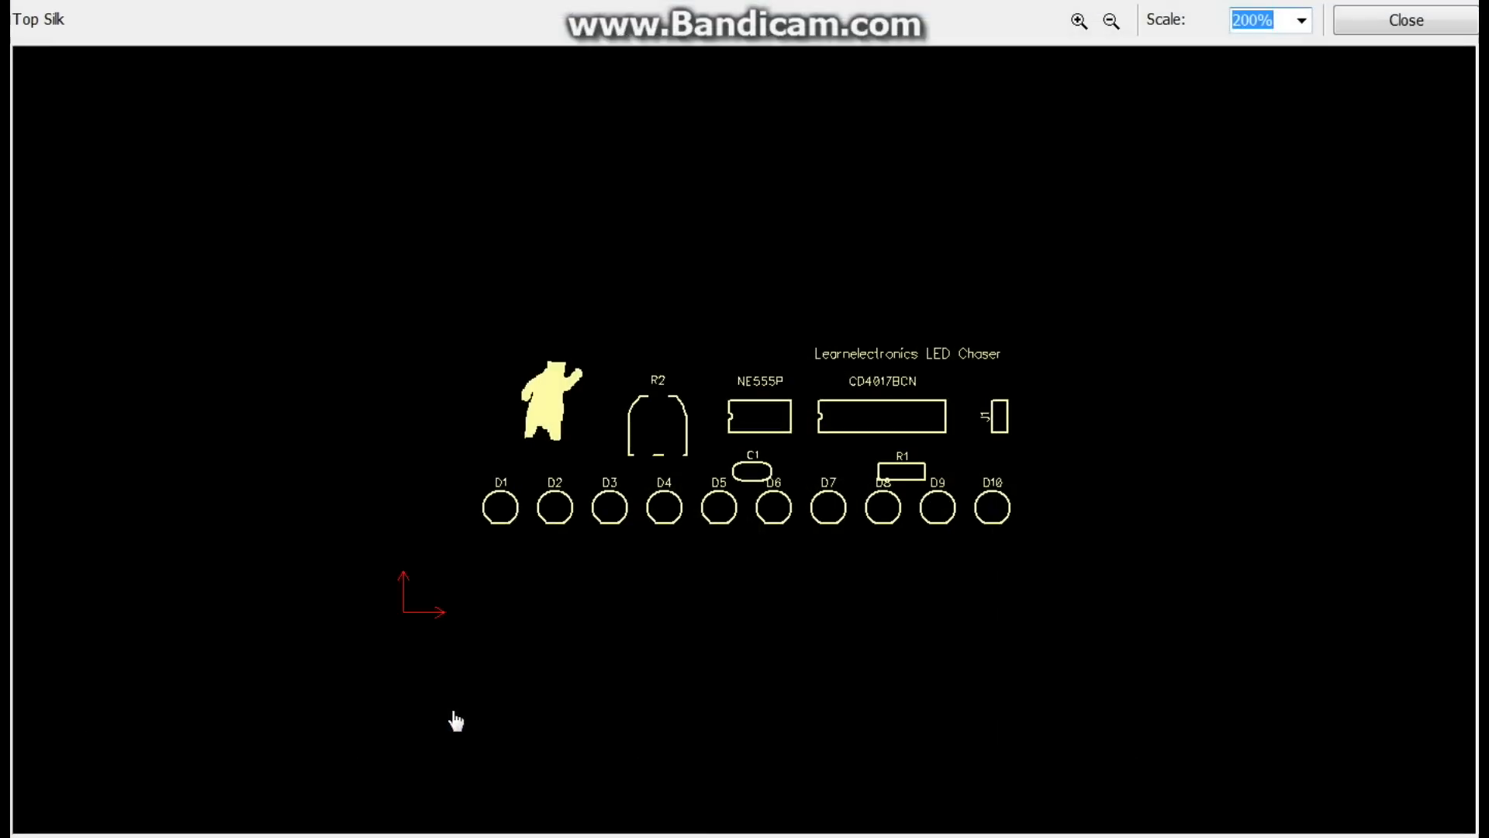
left_click(1405, 21)
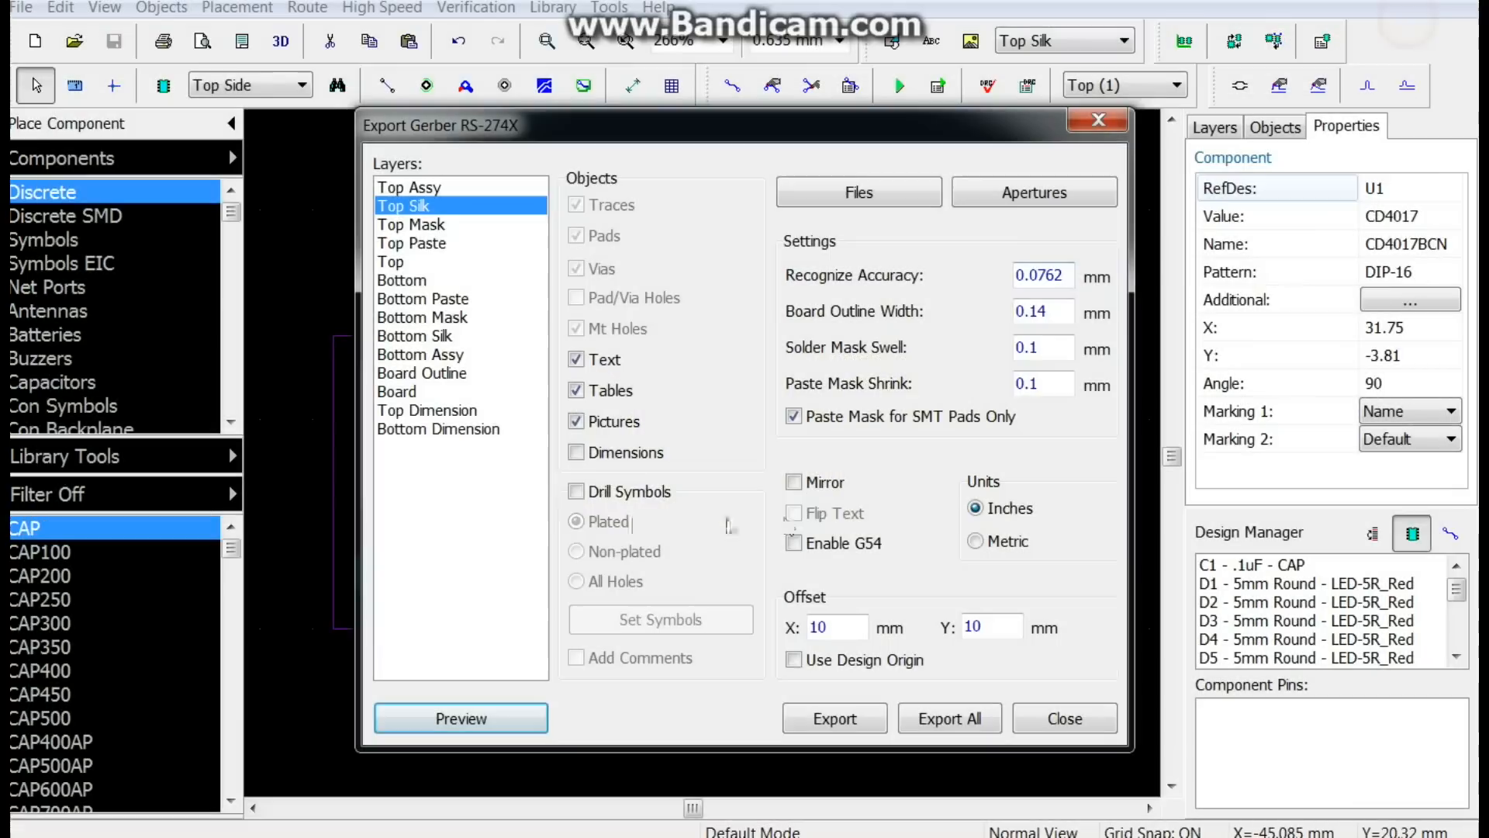
- Preview the Gerber output of the Top copper layer and inspect its traces and pads up close
left_click(403, 263)
left_click(448, 727)
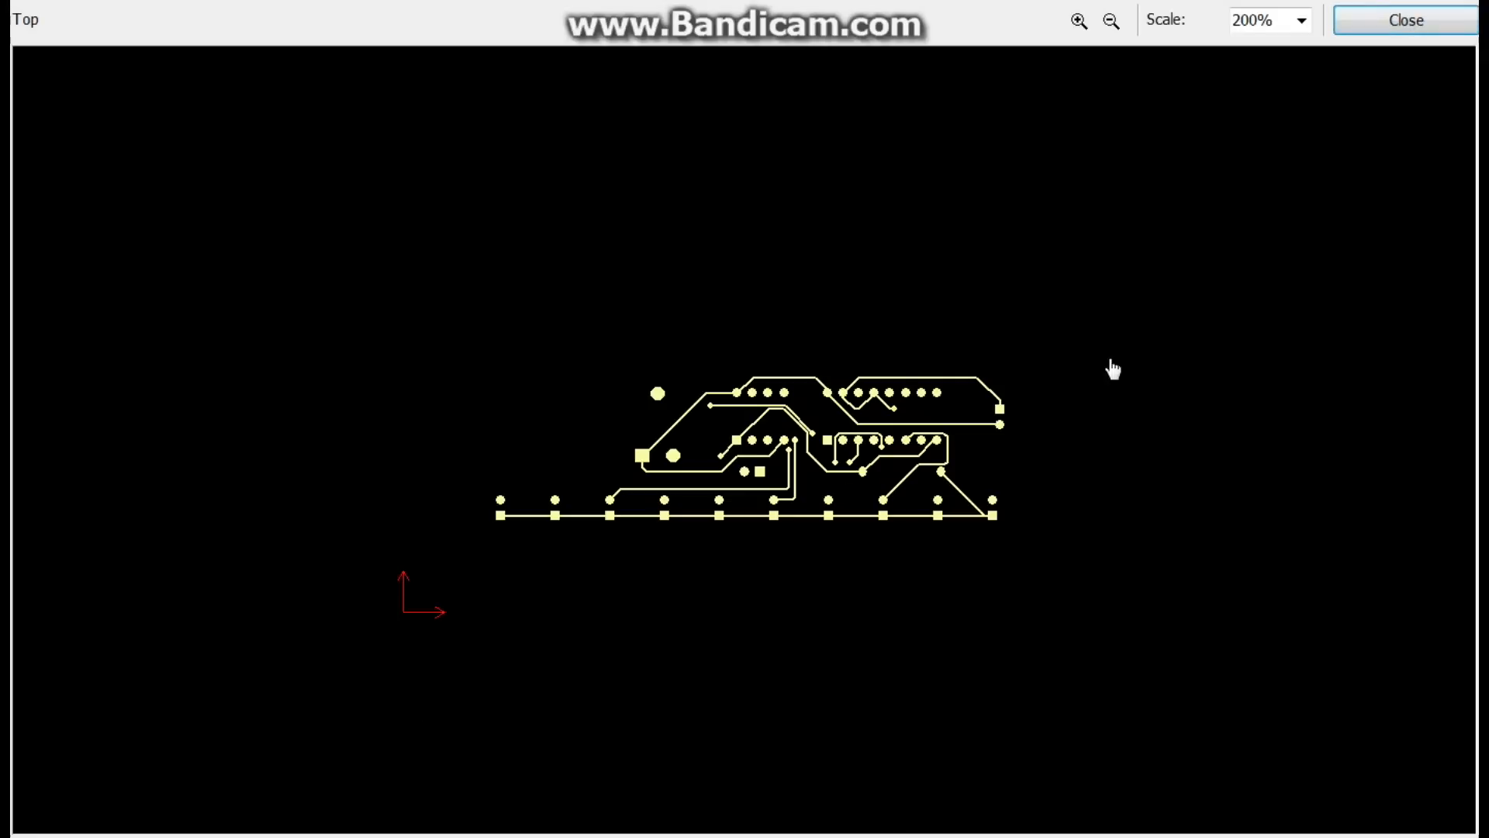
scroll(876, 450, "up", 5)
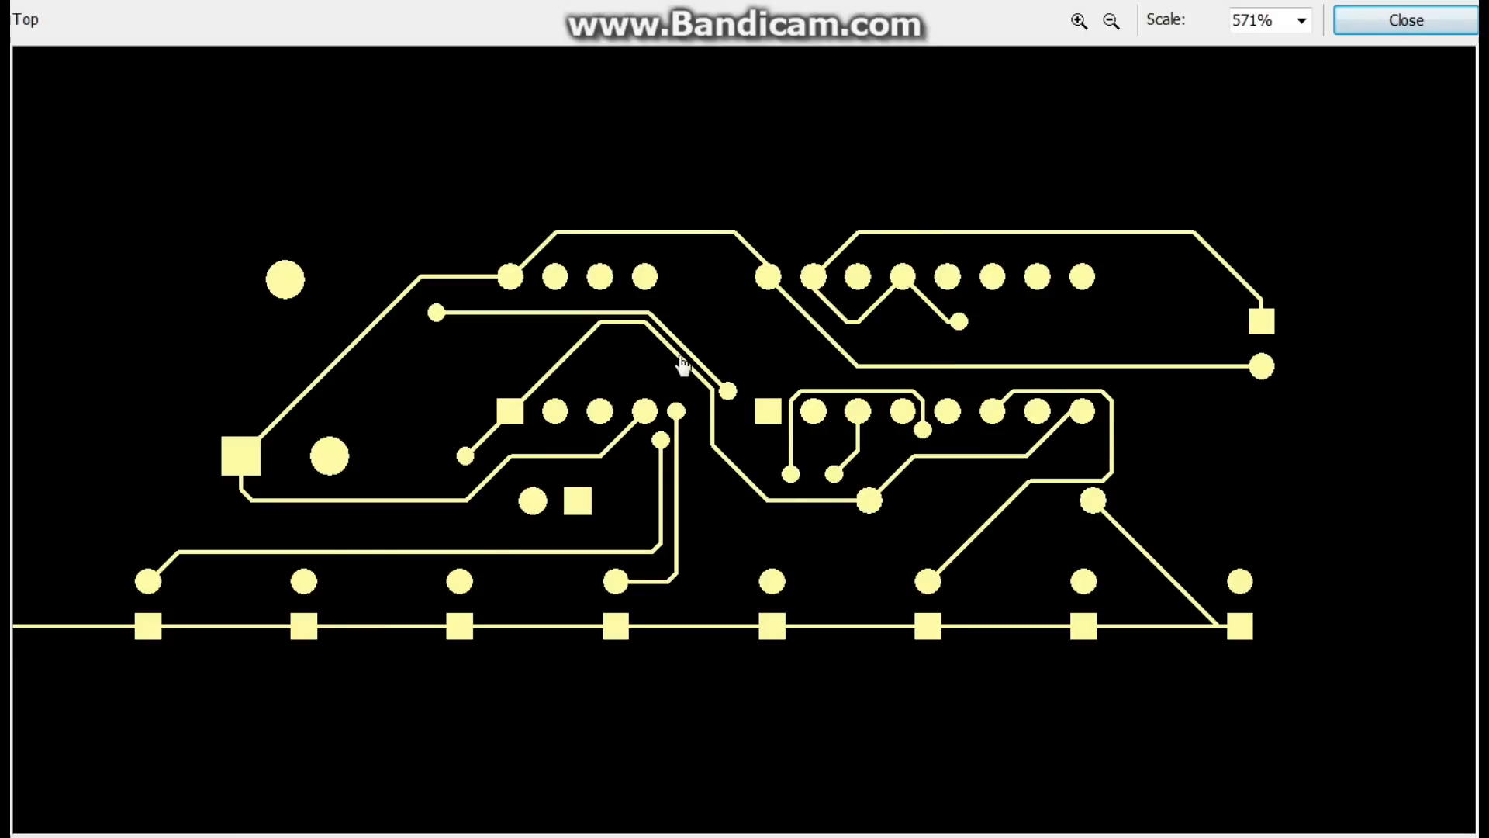
scroll(677, 370, "down", 4)
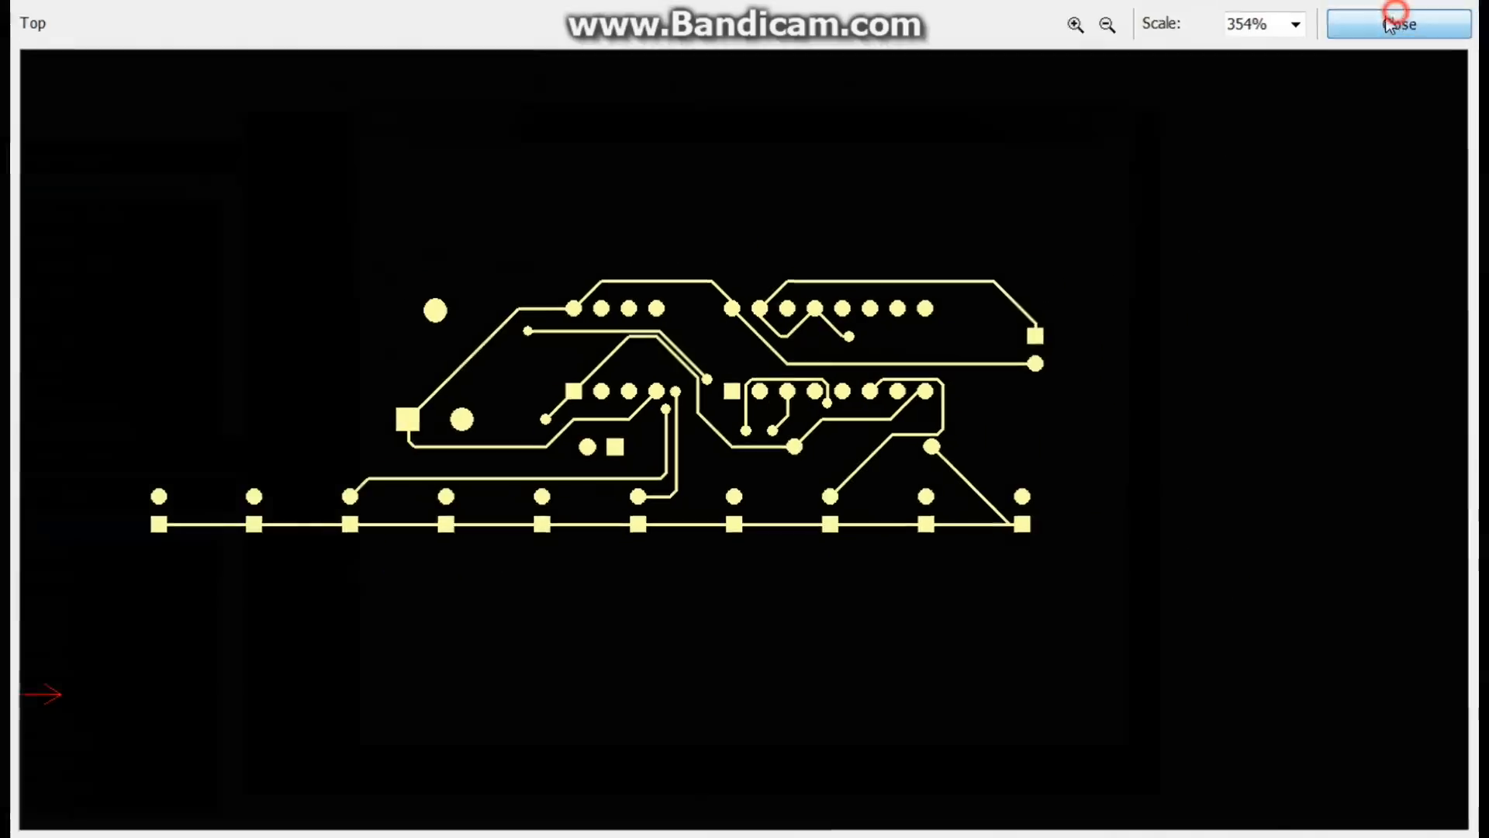
left_click(1396, 19)
- Preview the Gerber output of the Bottom layer and of the Board layer
left_click(409, 281)
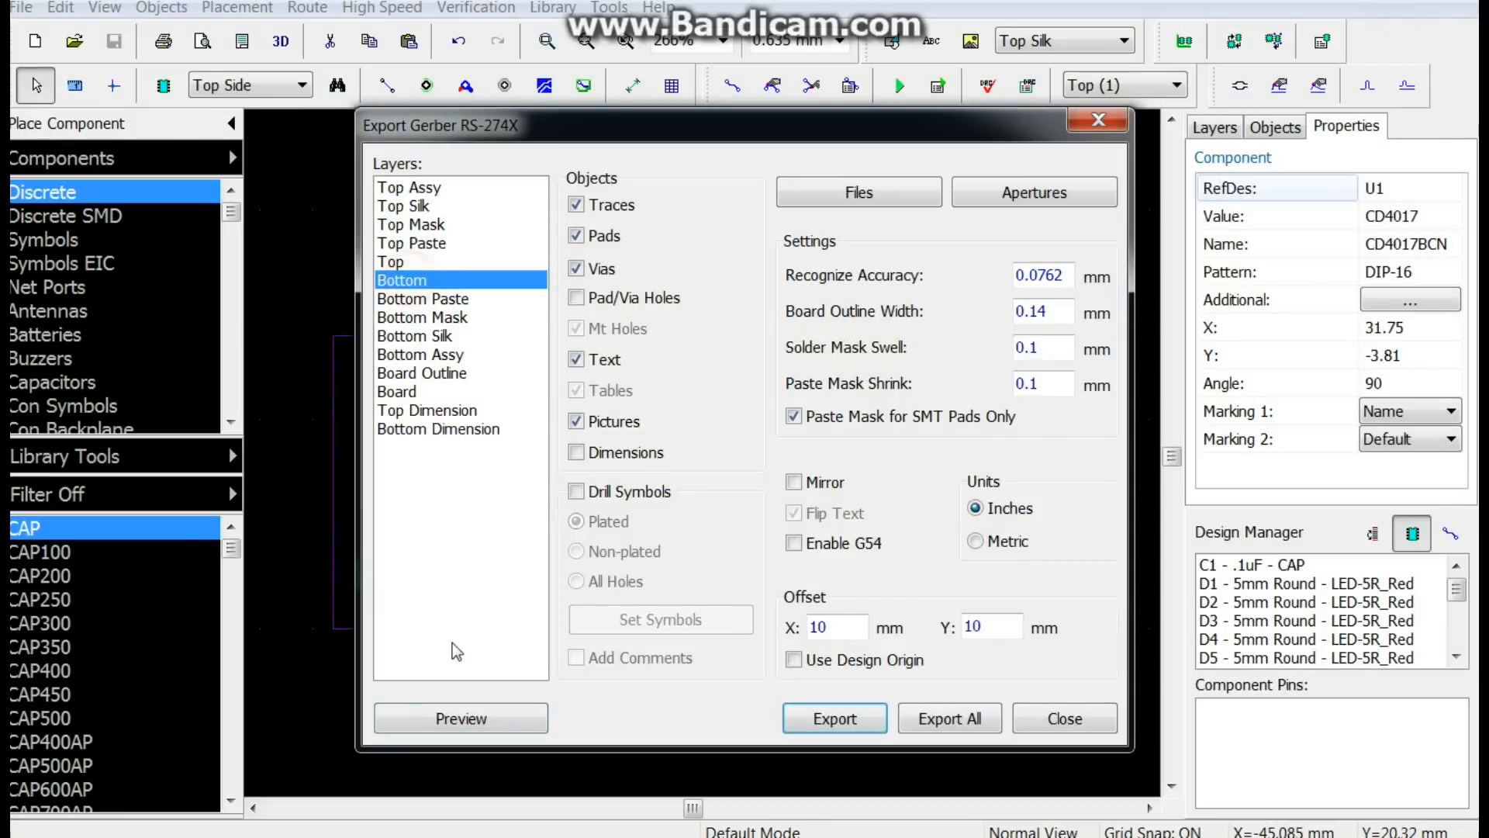
left_click(458, 719)
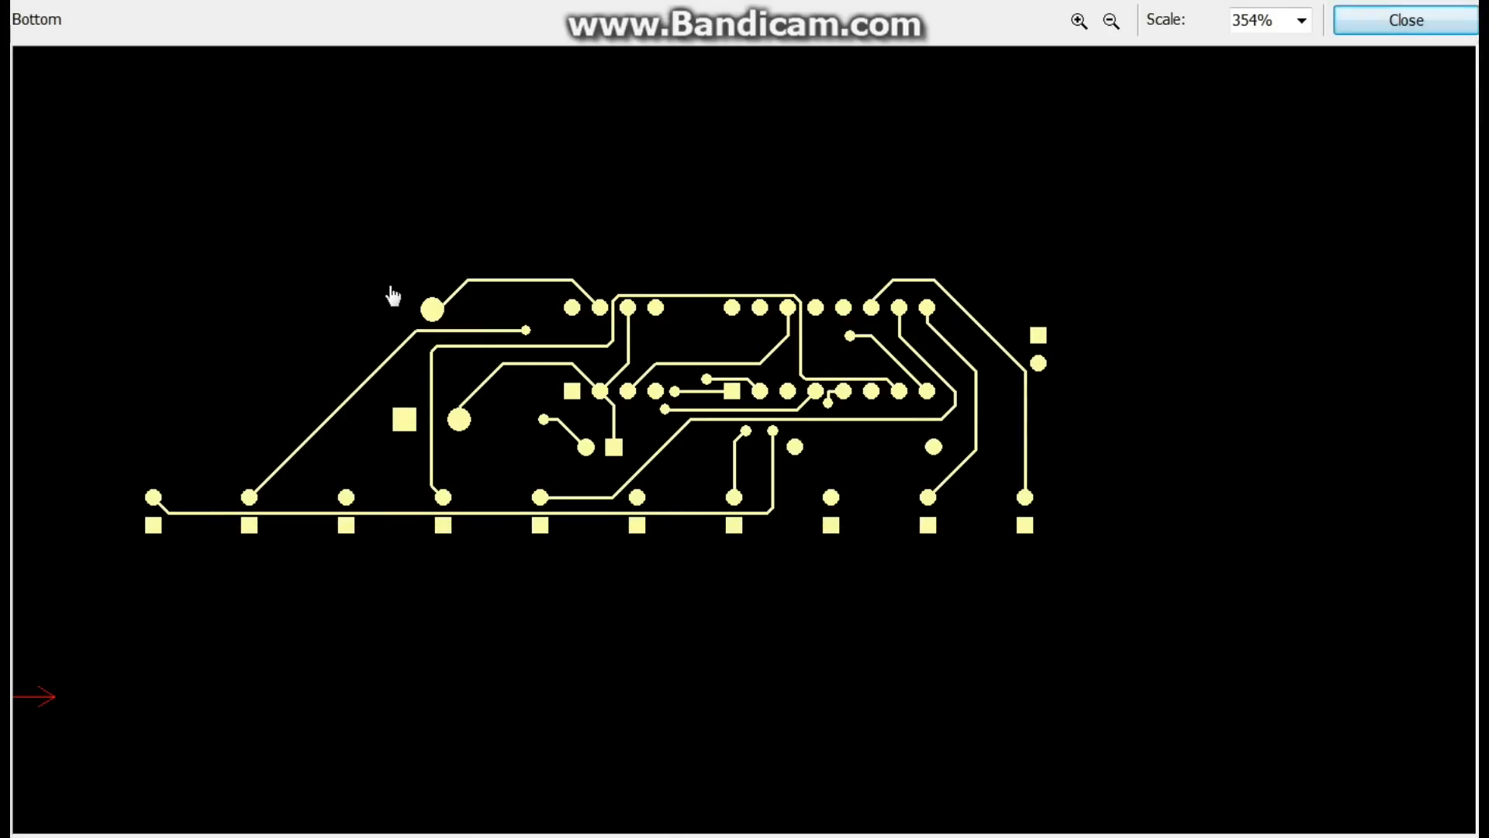
left_click(1396, 20)
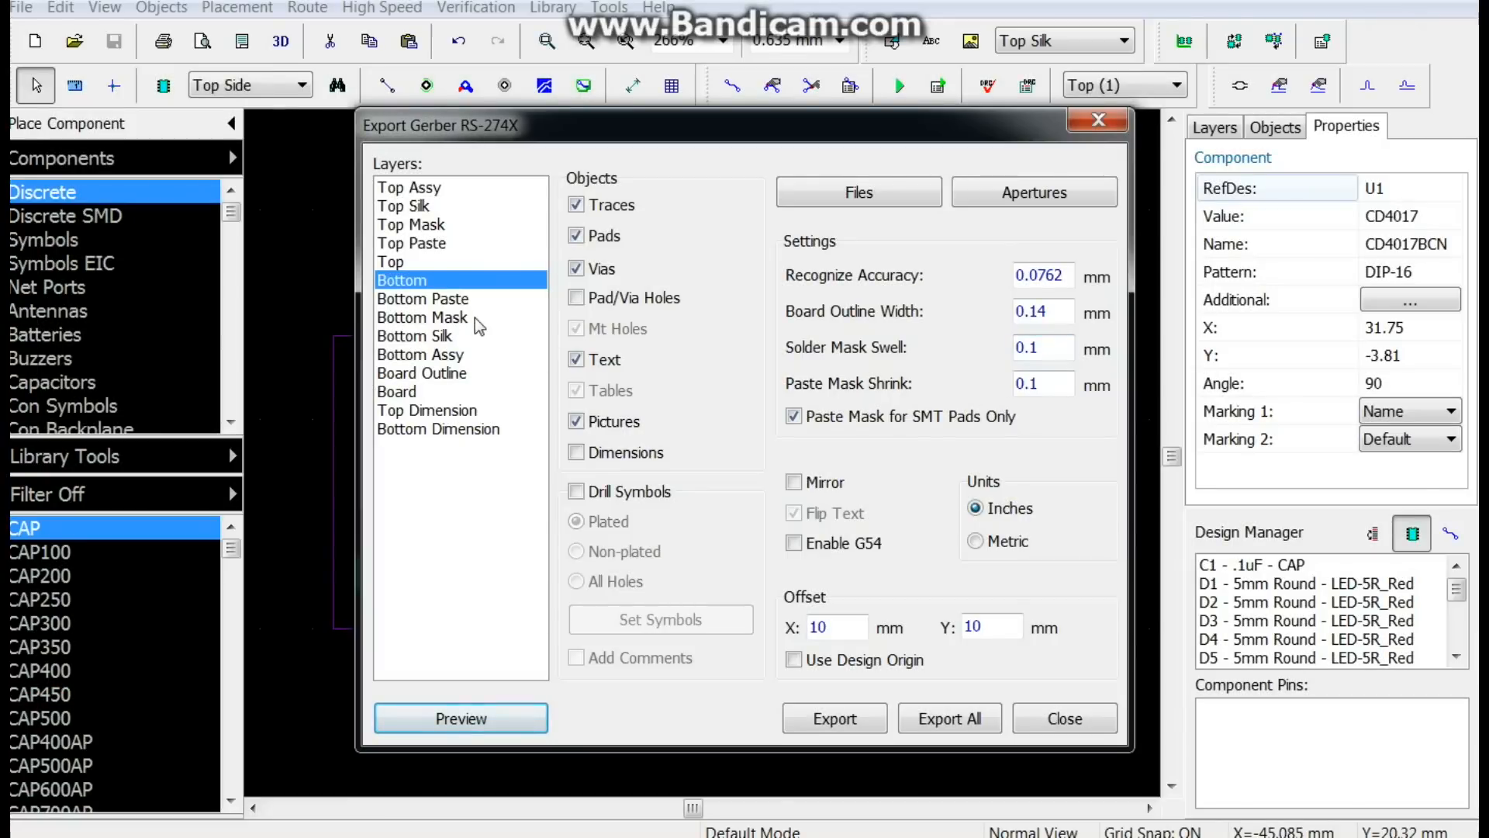
left_click(434, 391)
left_click(528, 712)
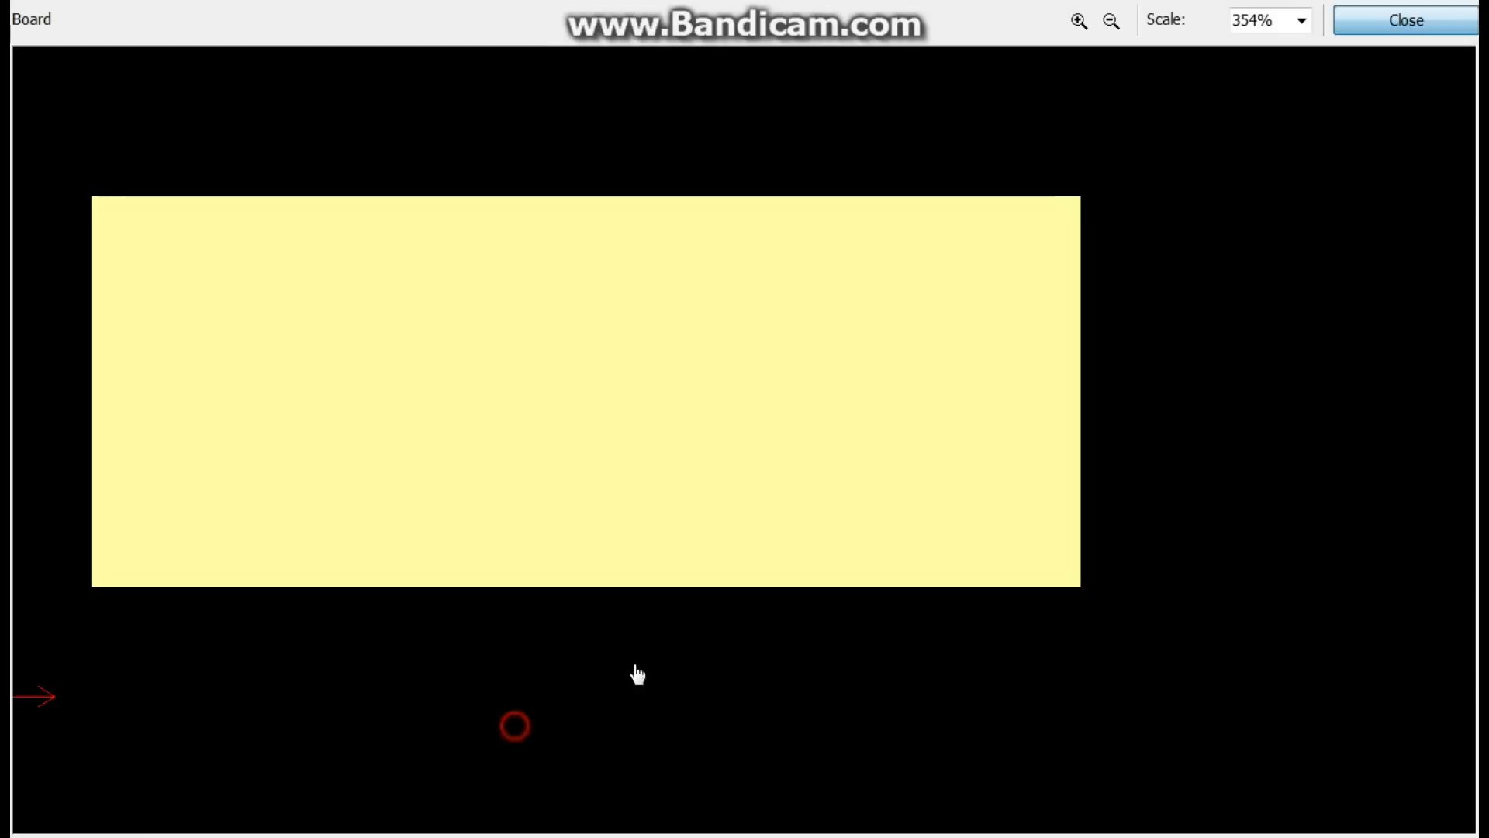
left_click(1389, 19)
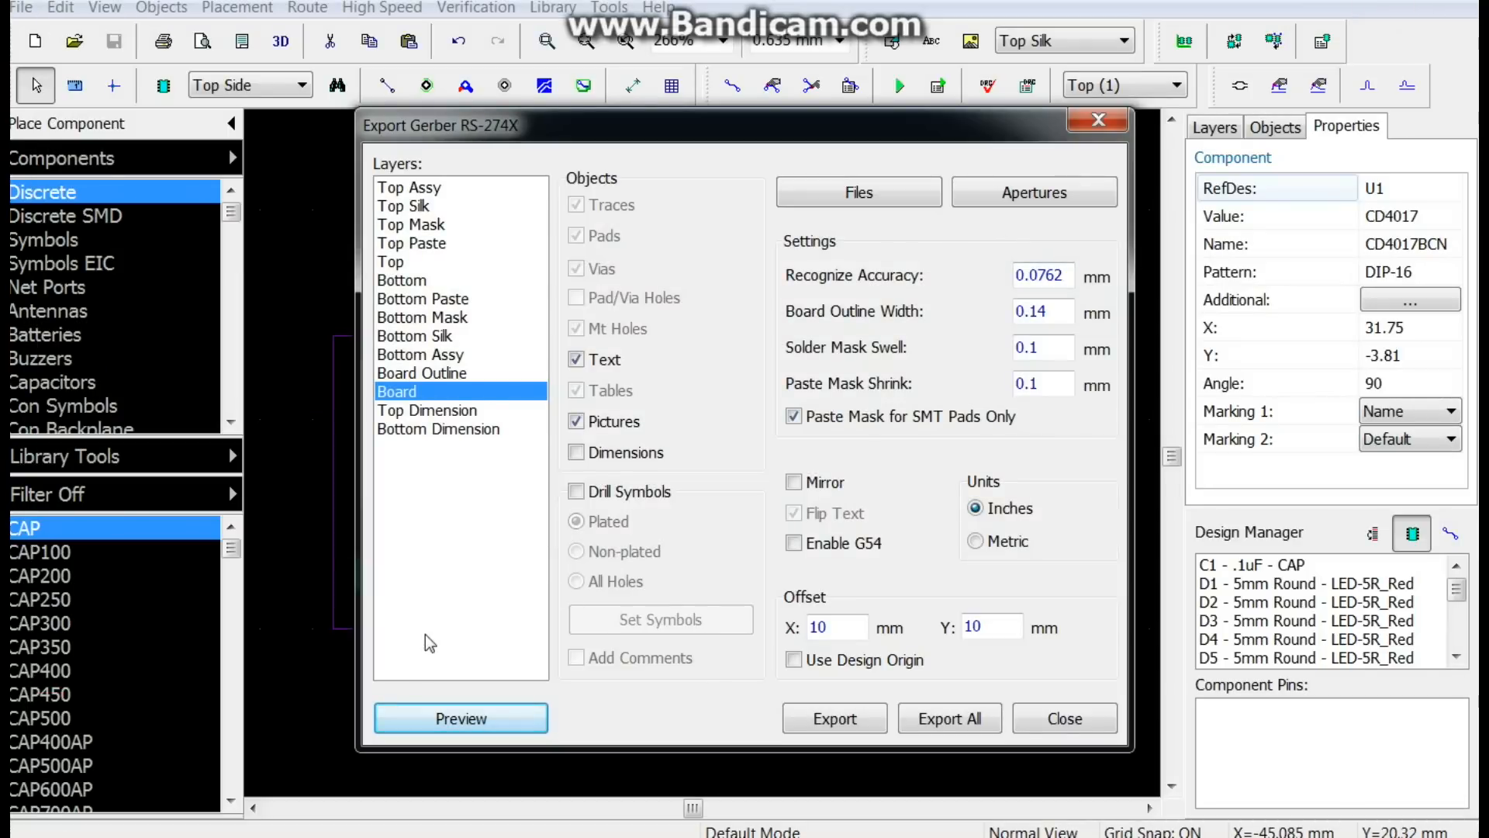
- Export all Gerber layers into the chaser-gerbers folder, saving each layer file under its suggested name, and close the Gerber export
left_click(969, 720)
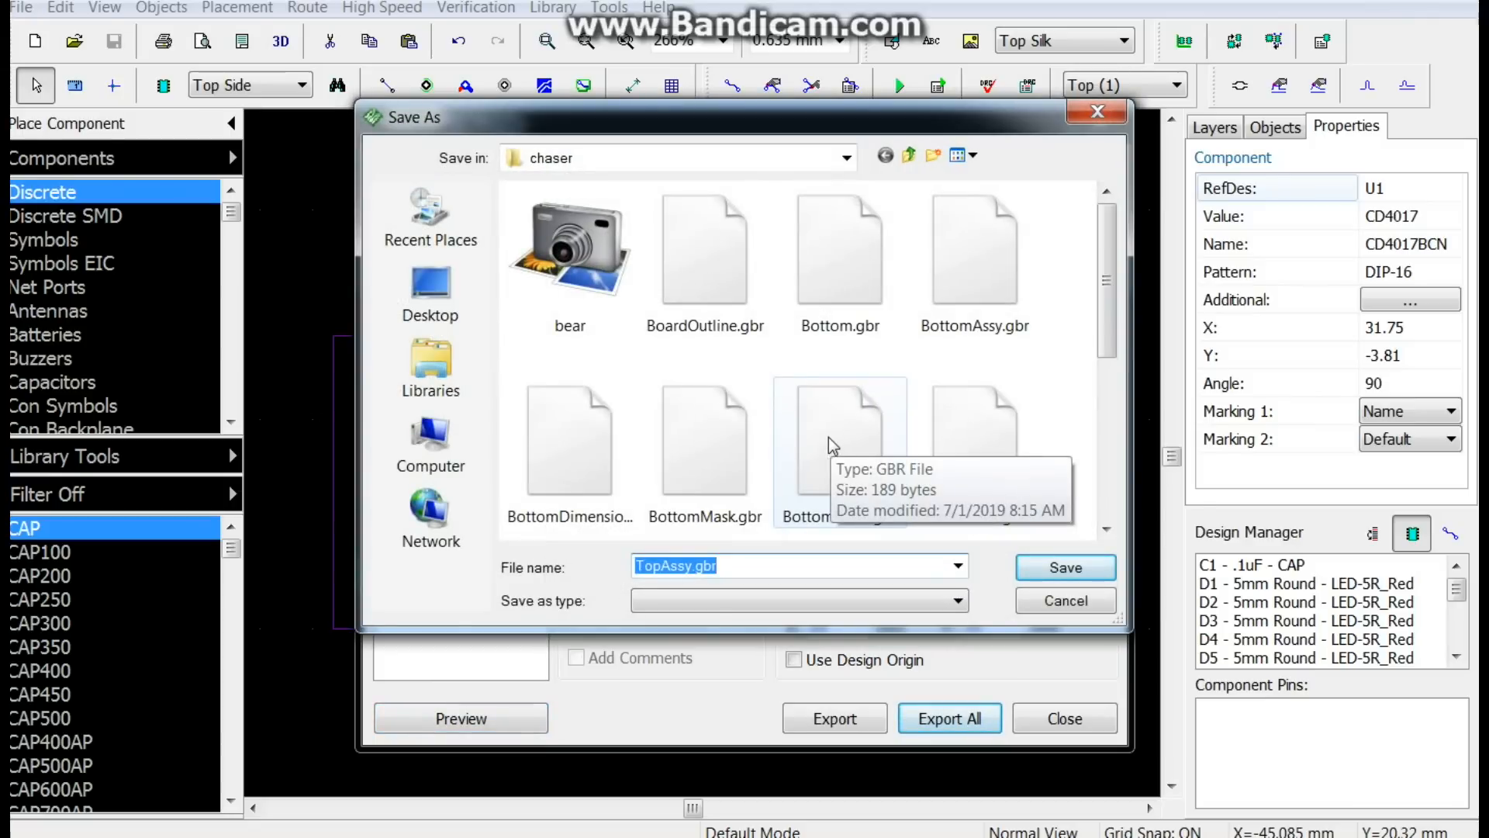
left_click(847, 158)
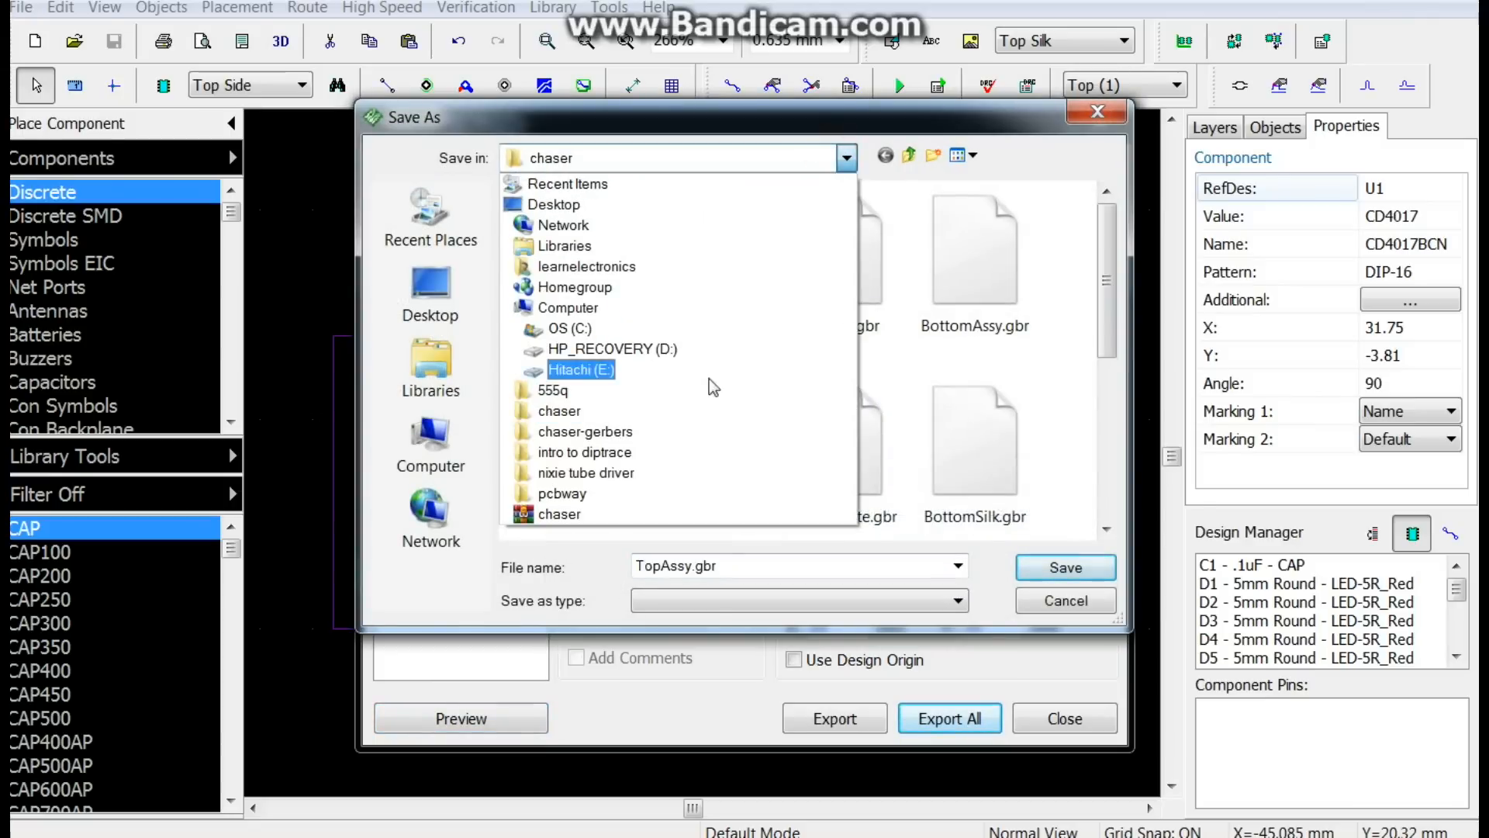
left_click(585, 431)
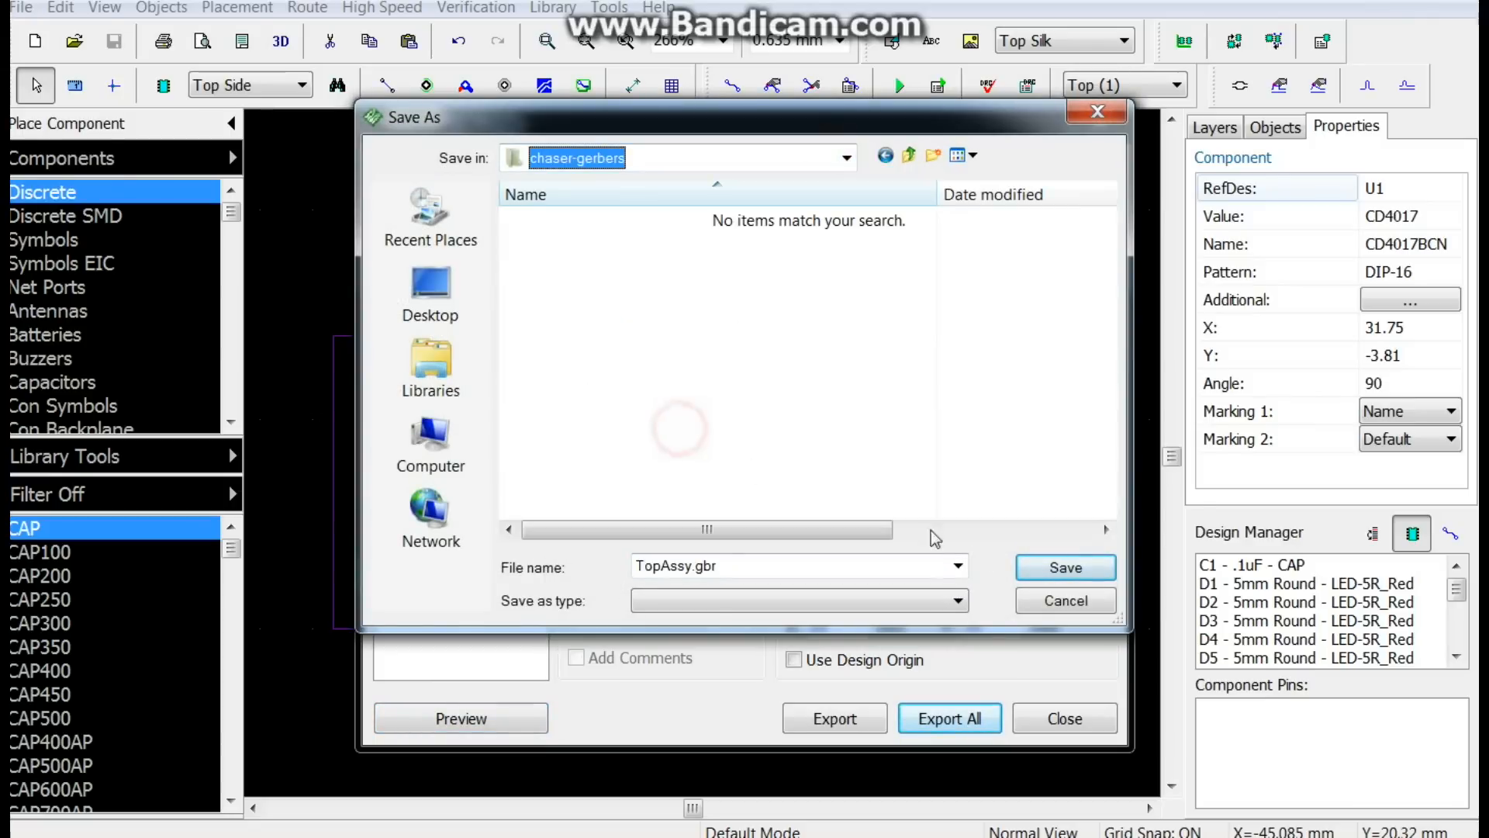
left_click(1064, 574)
left_click(1065, 574)
left_click(1063, 576)
left_click(1058, 574)
left_click(1058, 574)
left_click(1057, 574)
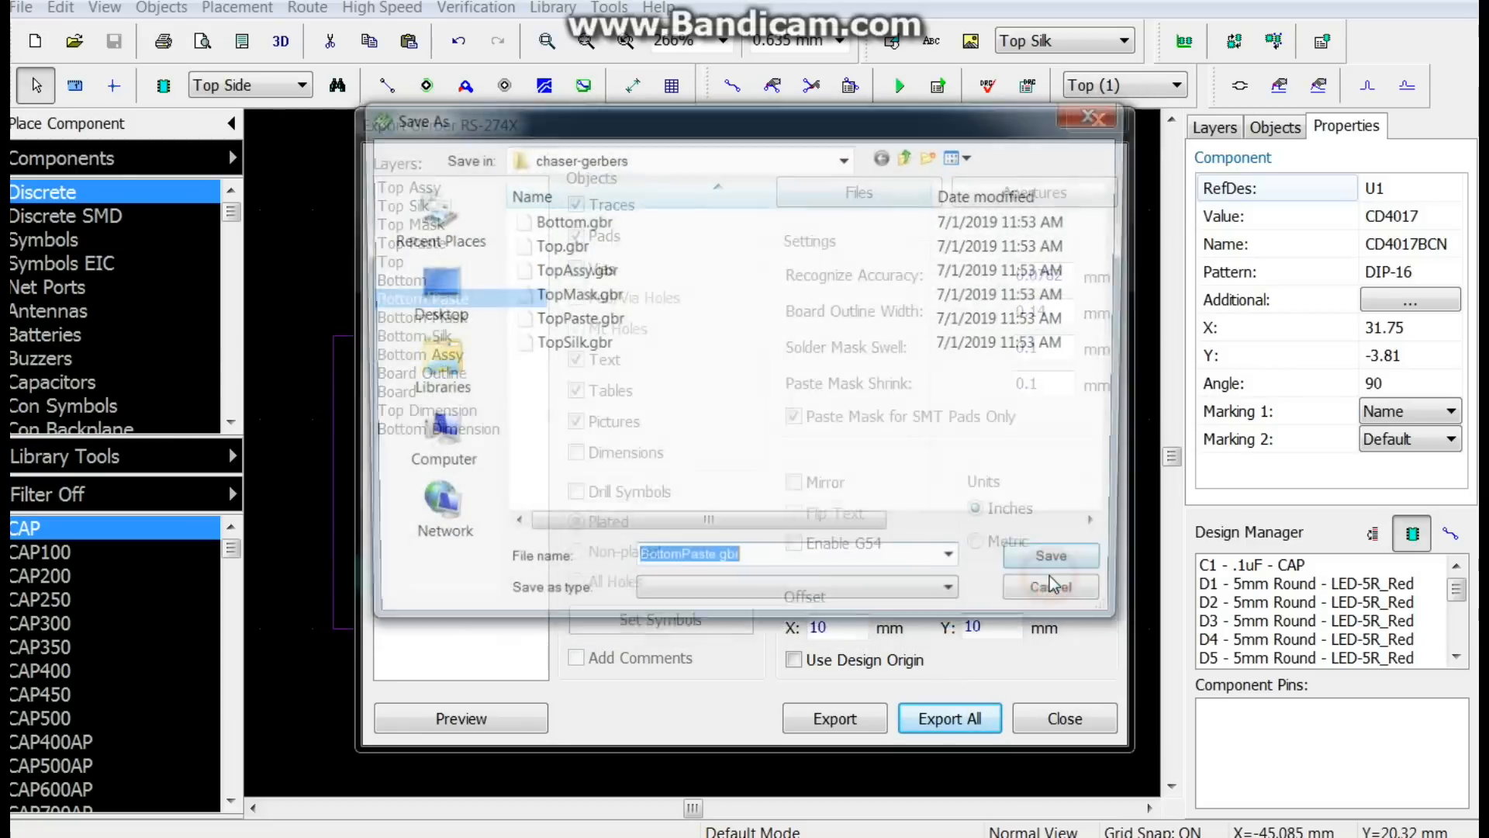
left_click(1053, 575)
left_click(1053, 576)
left_click(1053, 576)
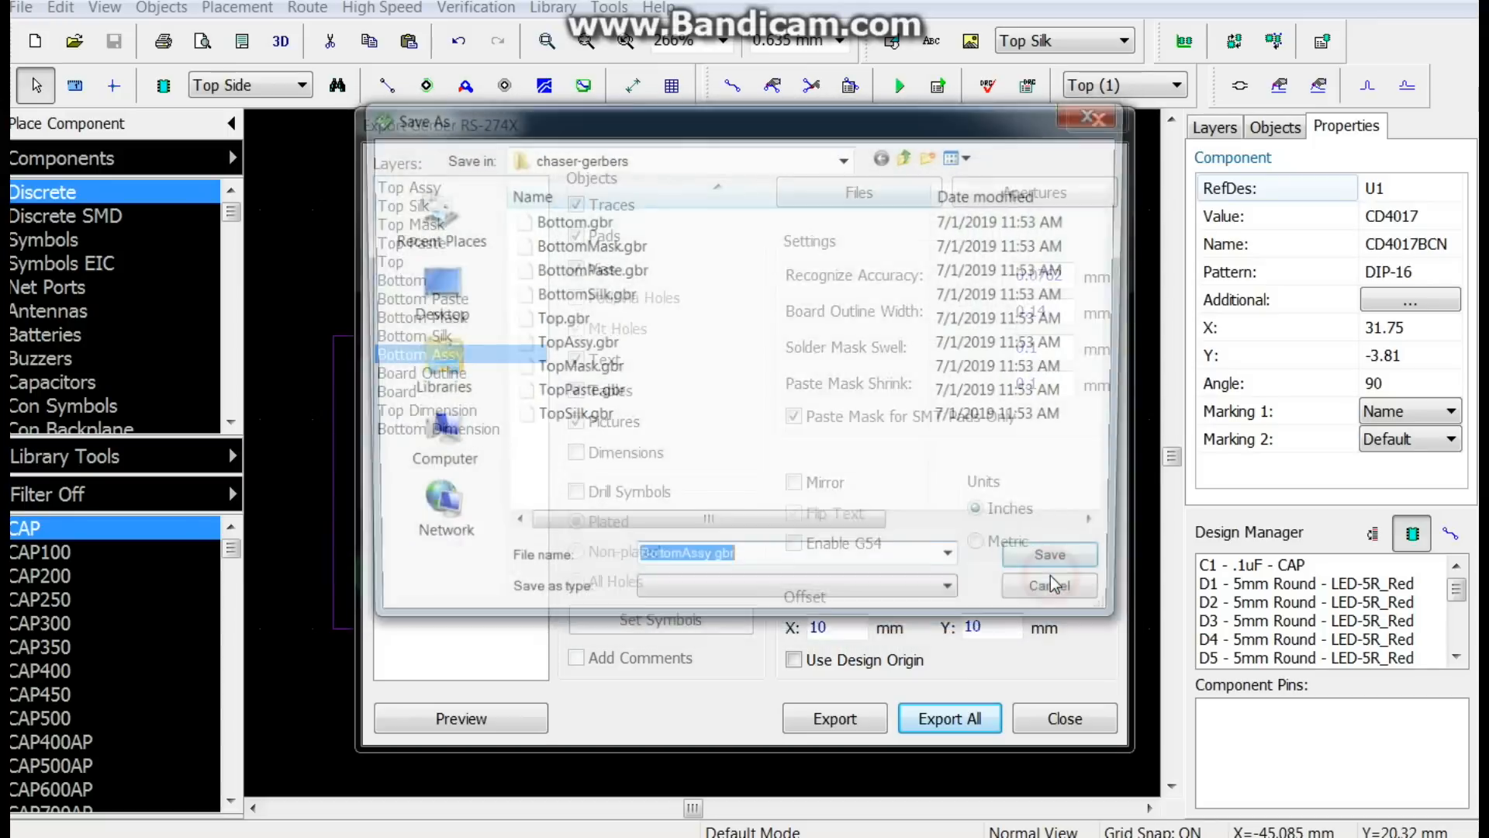
left_click(1052, 575)
left_click(1052, 575)
left_click(1052, 576)
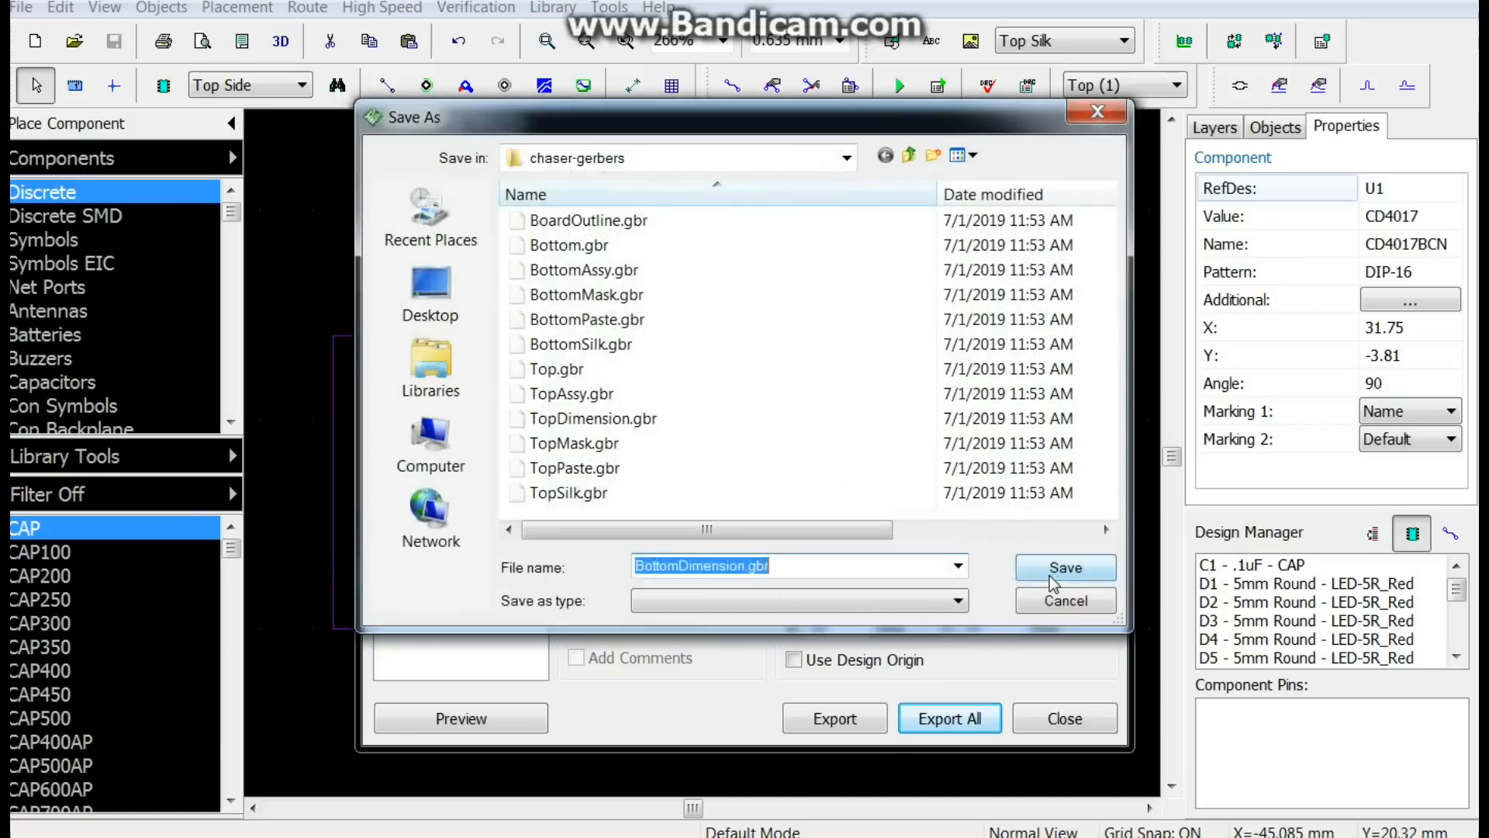
left_click(1051, 577)
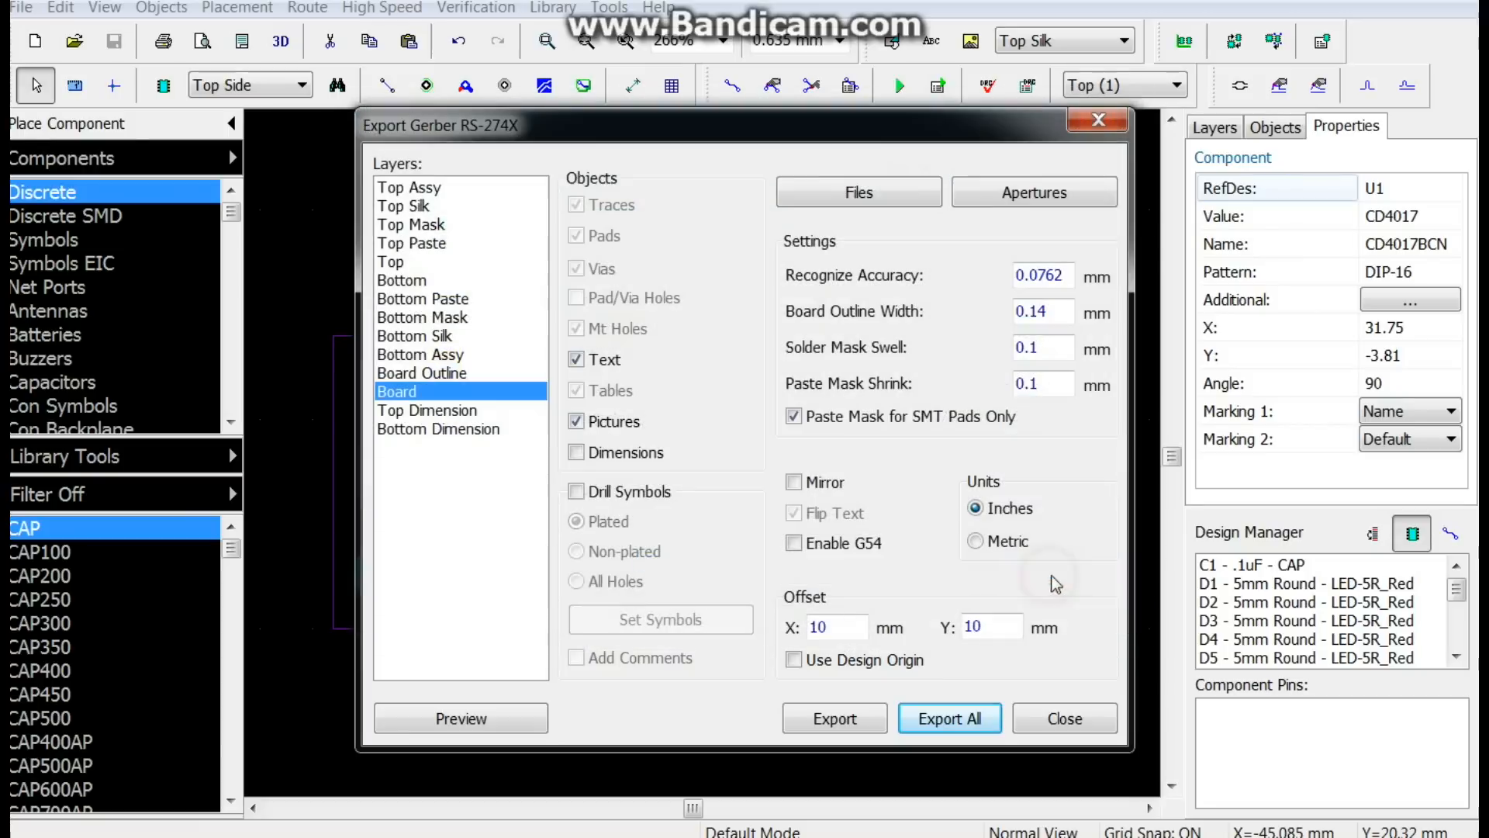
left_click(1029, 721)
- Export the N/C drill data for all layers with automatically assigned tools as Through.drl in the chaser-gerbers folder
left_click(24, 11)
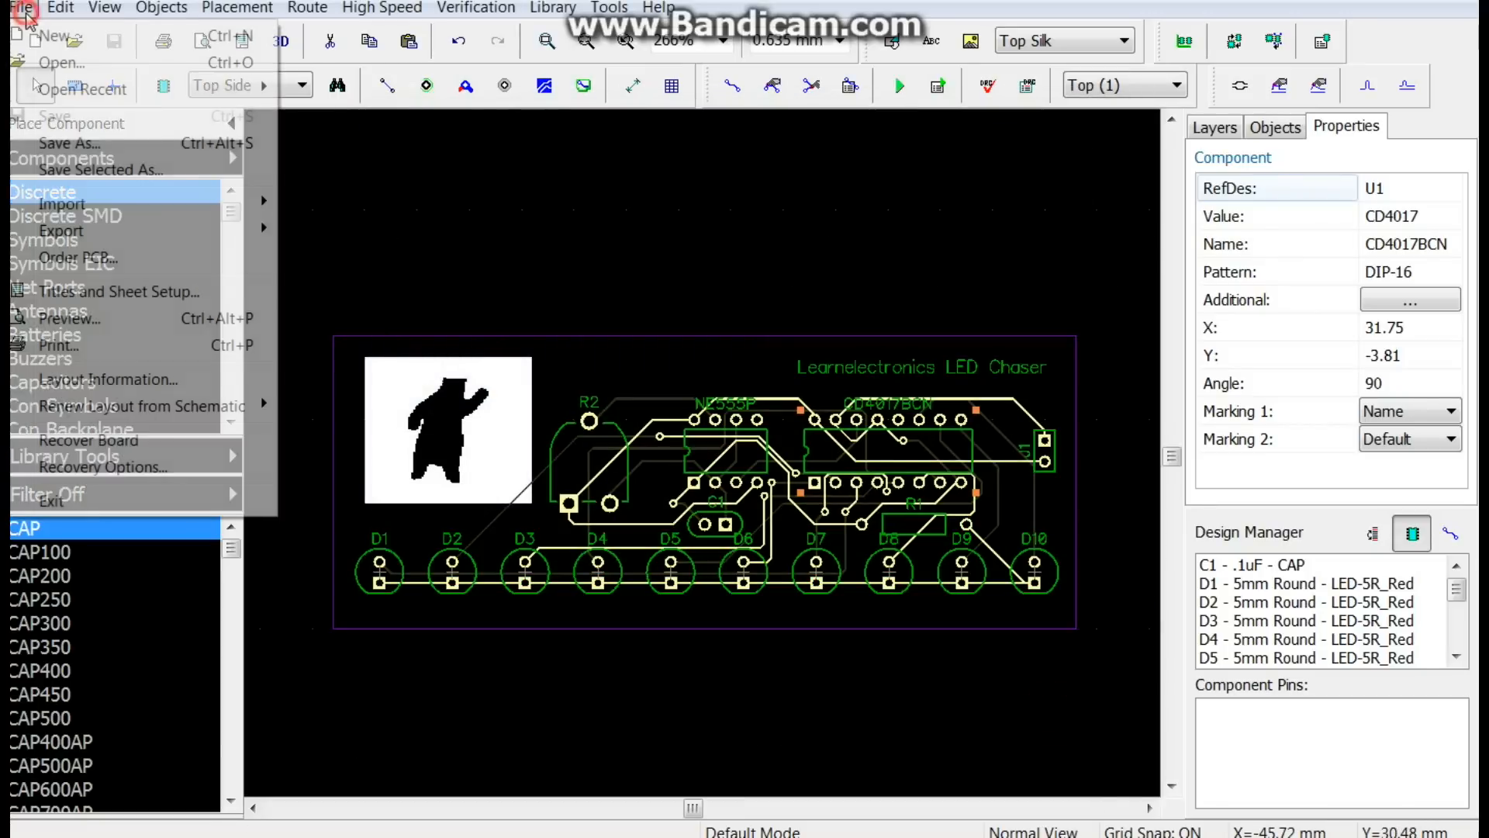
mouse_move(116, 233)
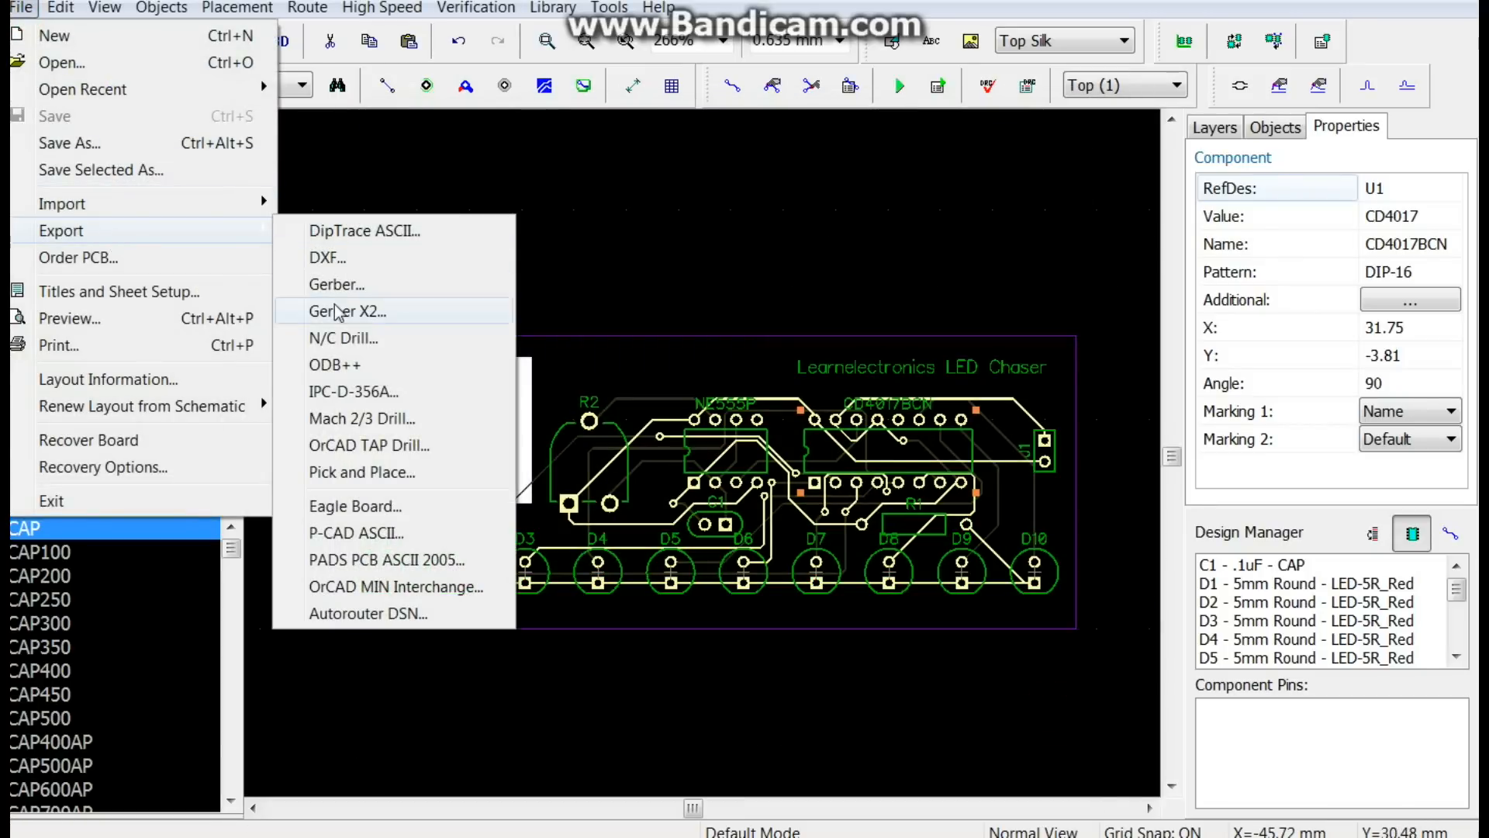
left_click(341, 339)
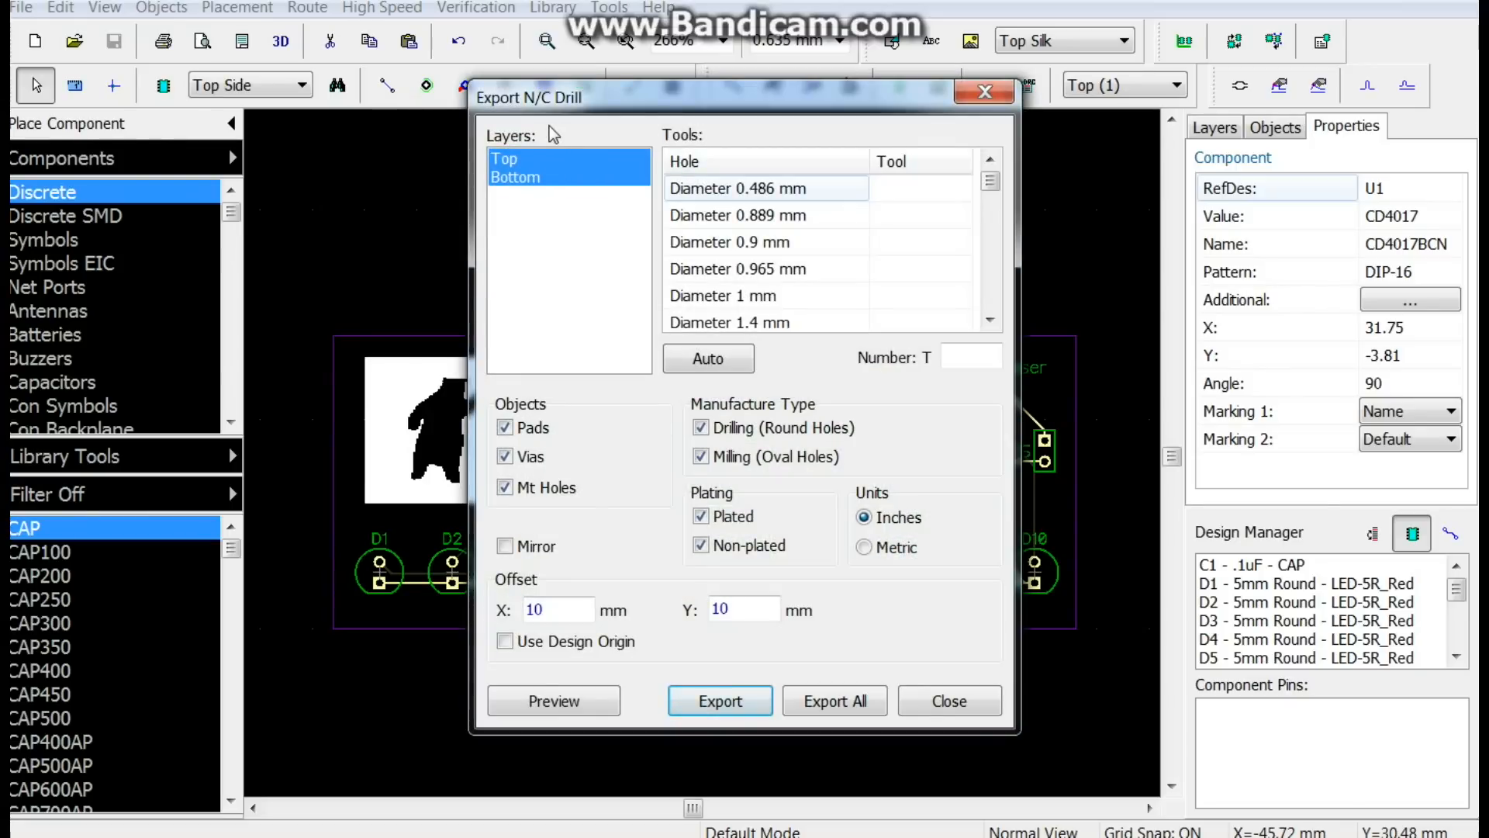
left_click(700, 357)
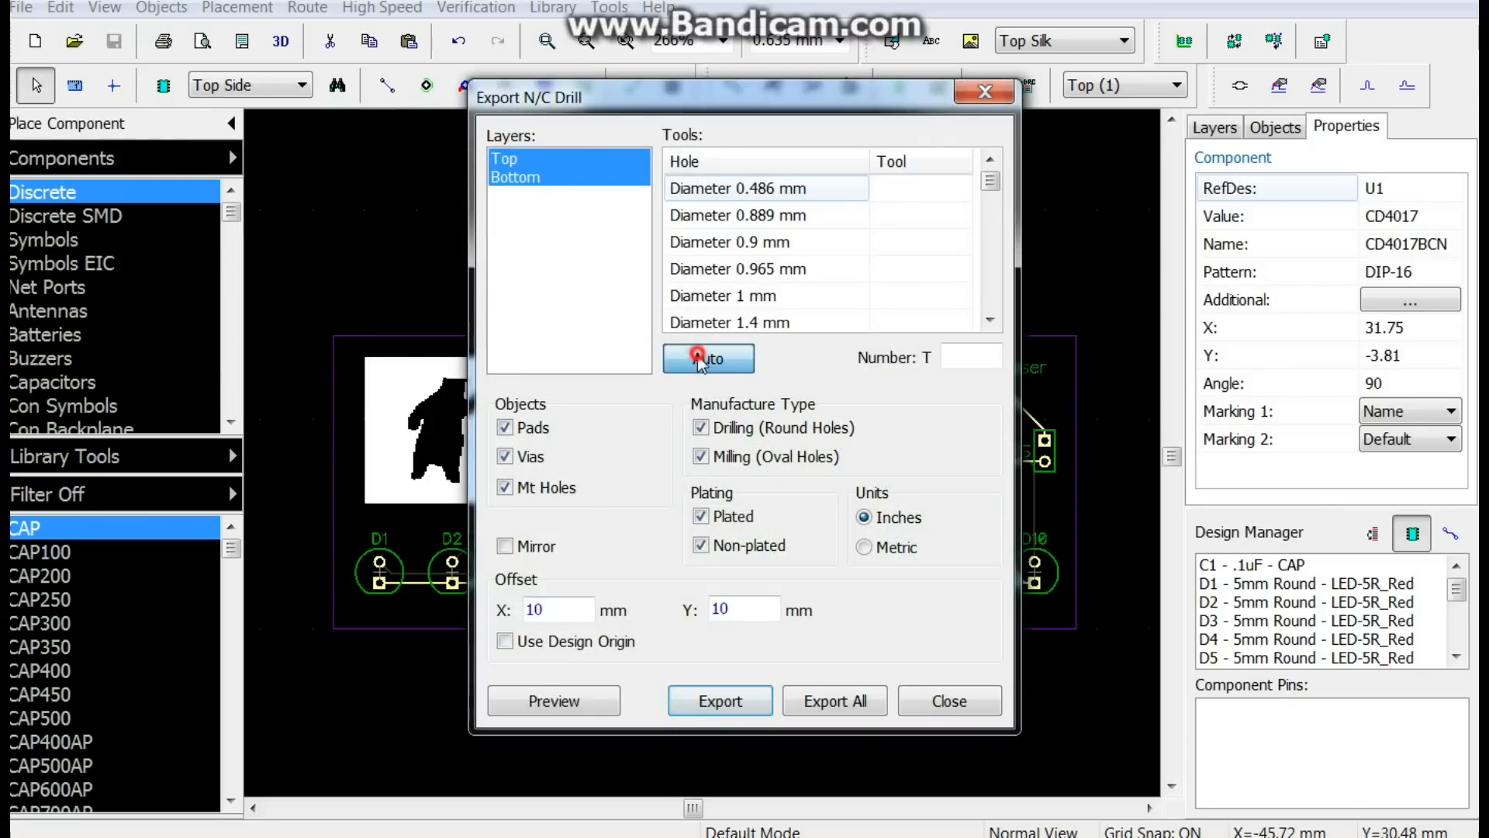
left_click(820, 710)
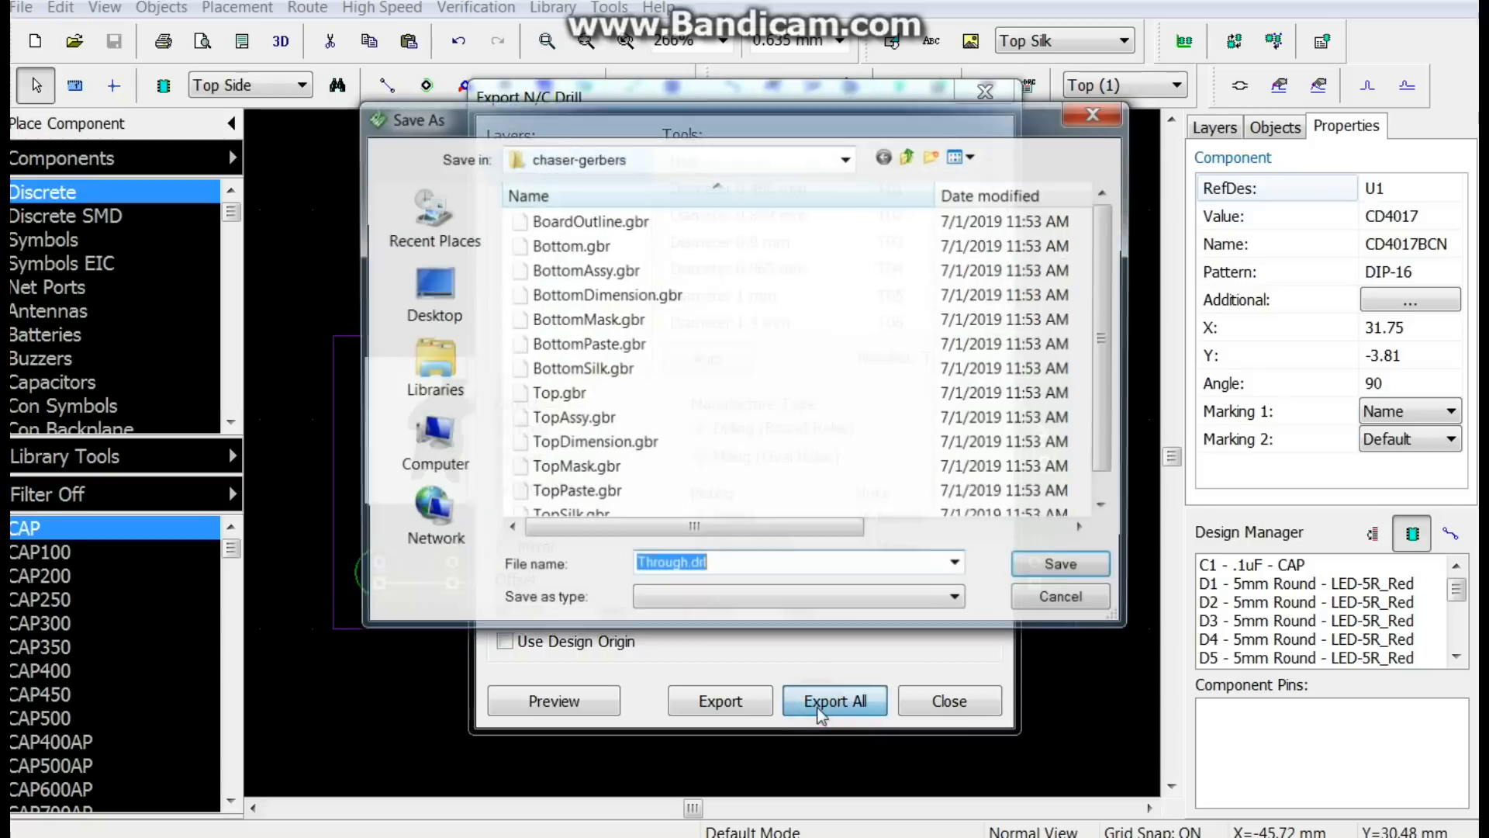
left_click(1047, 576)
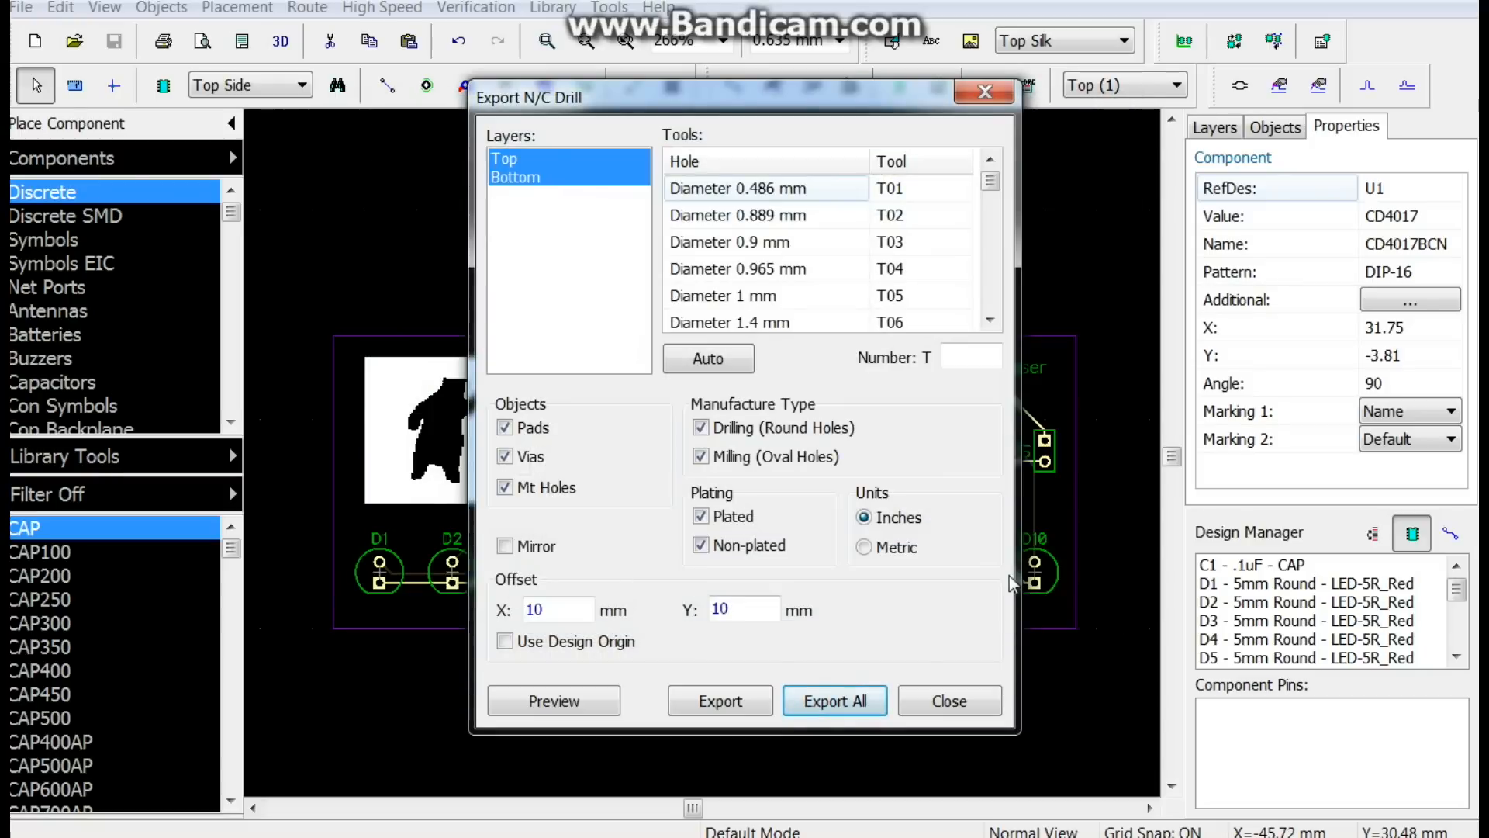
left_click(949, 702)
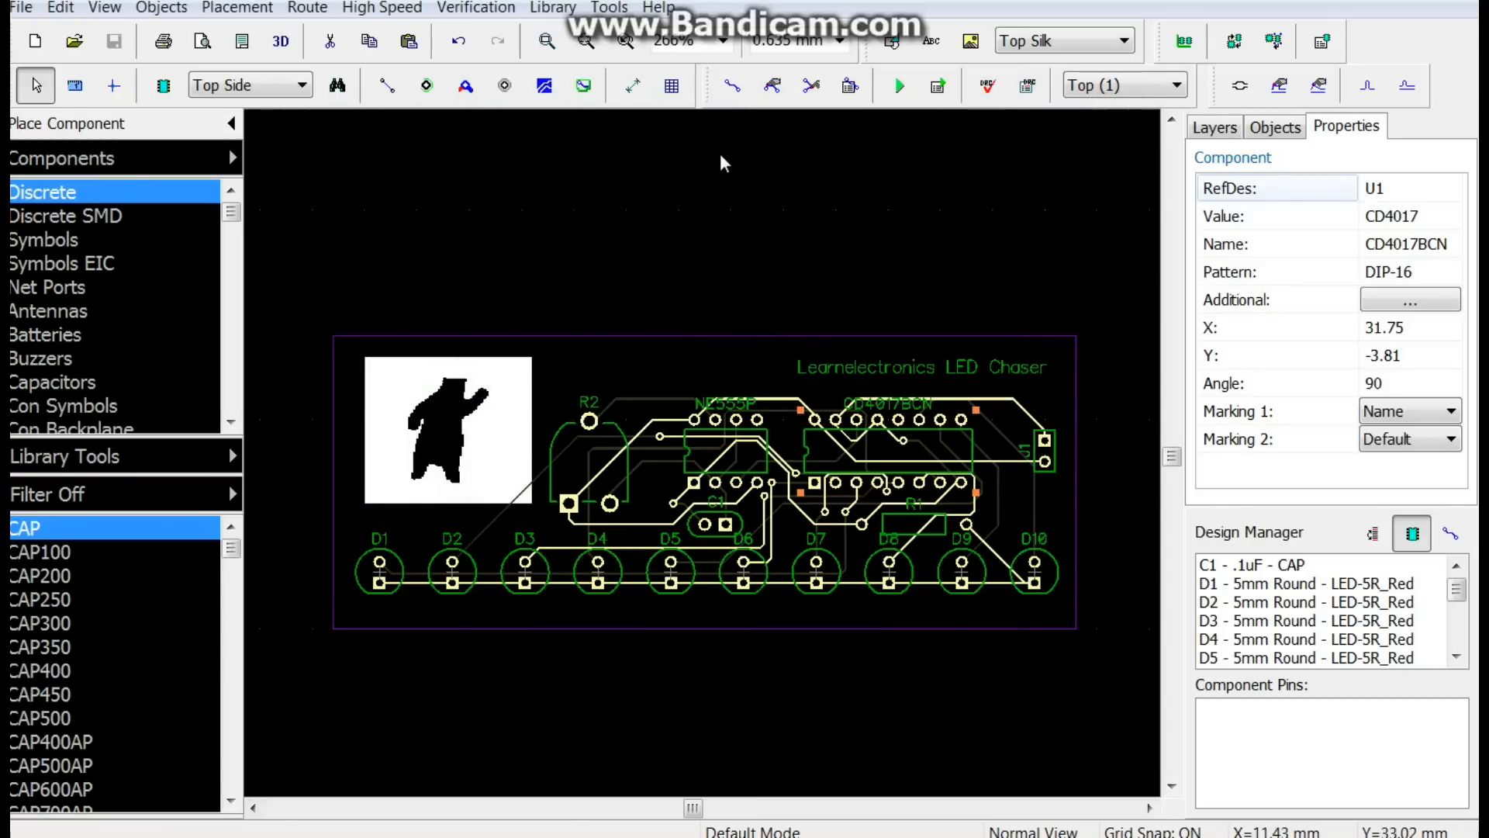